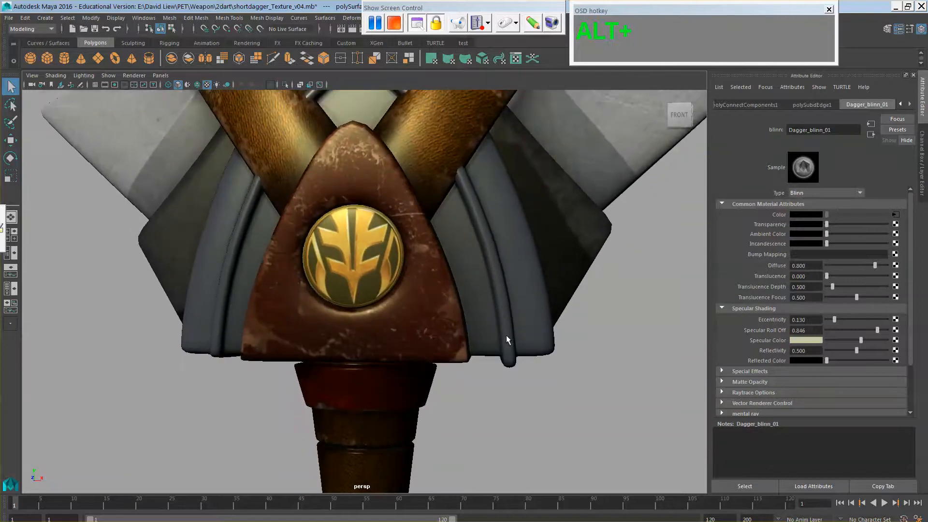
Step: Switch to Photoshop and place the IC_Name_Dagger_working.psd document in its own floating window
{"action": "key", "text": "alt+Tab"}
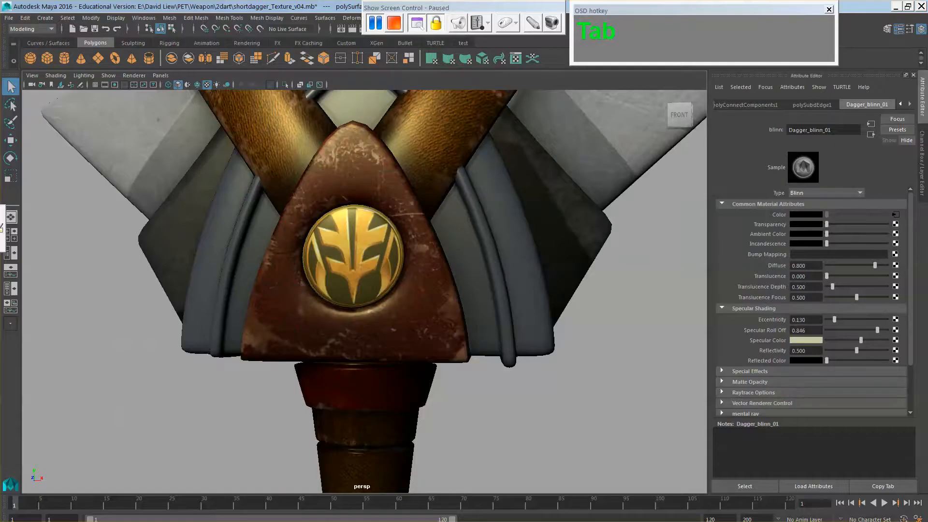
{"action": "key", "text": "alt+Tab"}
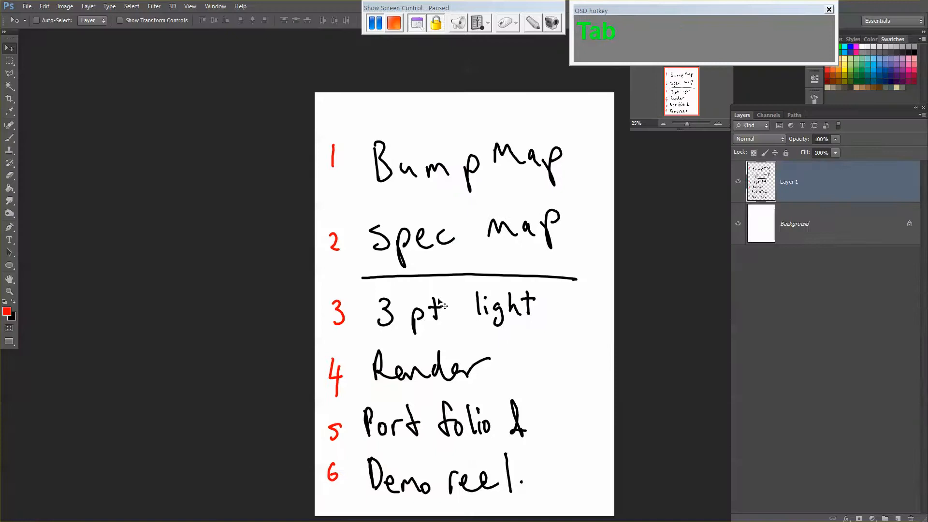
{"action": "key", "text": "ctrl+Tab"}
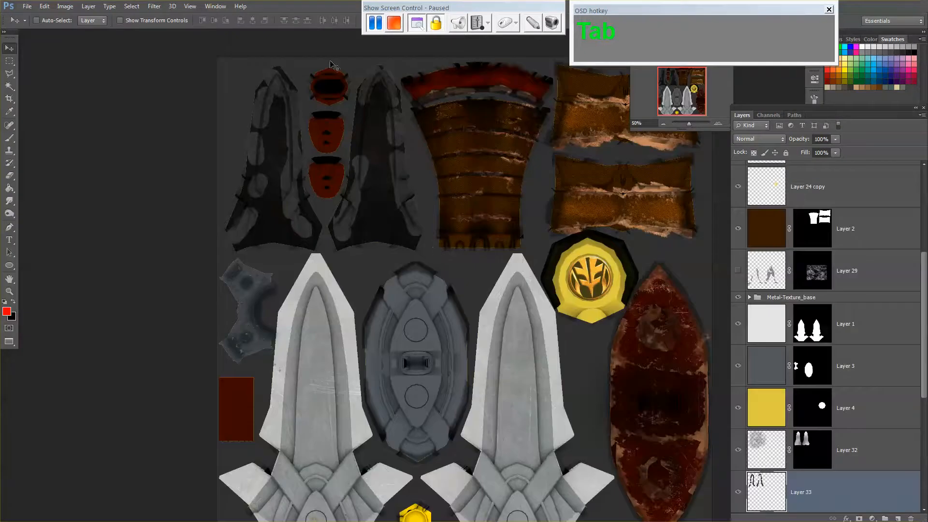
{"action": "left_click", "coordinate": [290, 20]}
{"action": "middle_click", "coordinate": [348, 317]}
{"action": "key", "text": "f"}
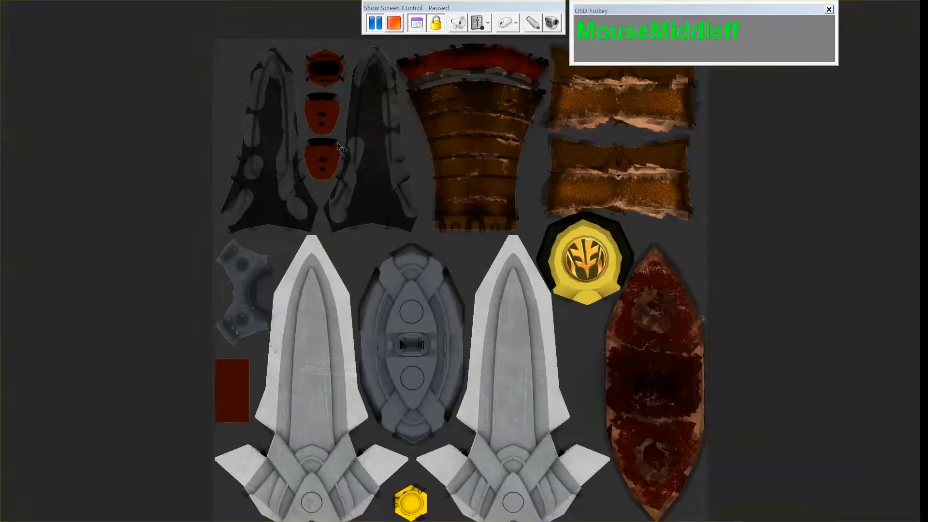
{"action": "key", "text": "f"}
{"action": "left_click_drag", "start_coordinate": [311, 90], "coordinate": [467, 82]}
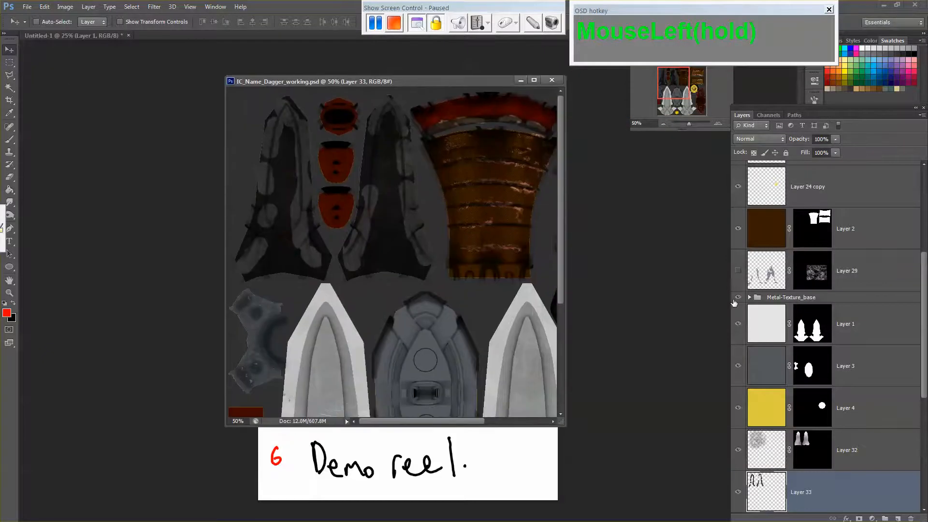
{"action": "scroll", "coordinate": [841, 394], "scroll_direction": "up", "scroll_amount": 2}
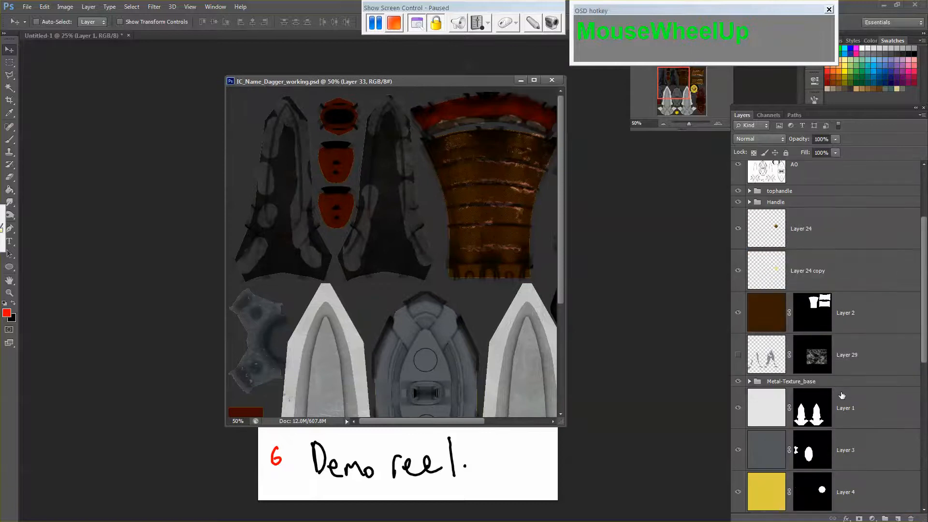
{"action": "scroll", "coordinate": [844, 396], "scroll_direction": "down", "scroll_amount": 1}
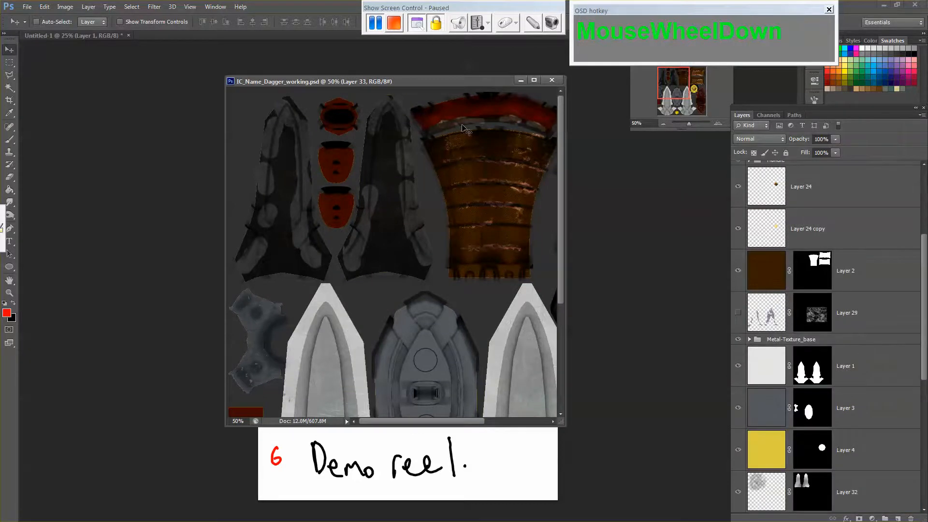
Step: Move the dagger document aside and place the Untitled-1 document in a floating window beside it
{"action": "key", "text": "b"}
{"action": "left_click_drag", "start_coordinate": [424, 81], "coordinate": [200, 117]}
{"action": "left_click", "coordinate": [145, 65]}
{"action": "left_click_drag", "start_coordinate": [121, 38], "coordinate": [297, 58]}
Step: Hide Layer 1 in the Untitled-1 document and add a new empty layer for red Brush notes
{"action": "left_click", "coordinate": [739, 183]}
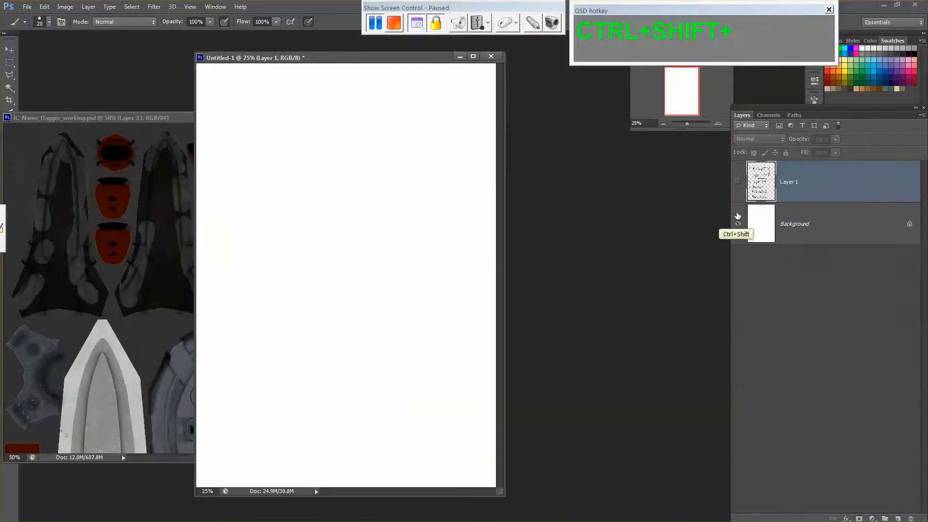
{"action": "key", "text": "ctrl+shift+n"}
{"action": "key", "text": "Return"}
{"action": "key", "text": "b"}
{"action": "key", "text": "b"}
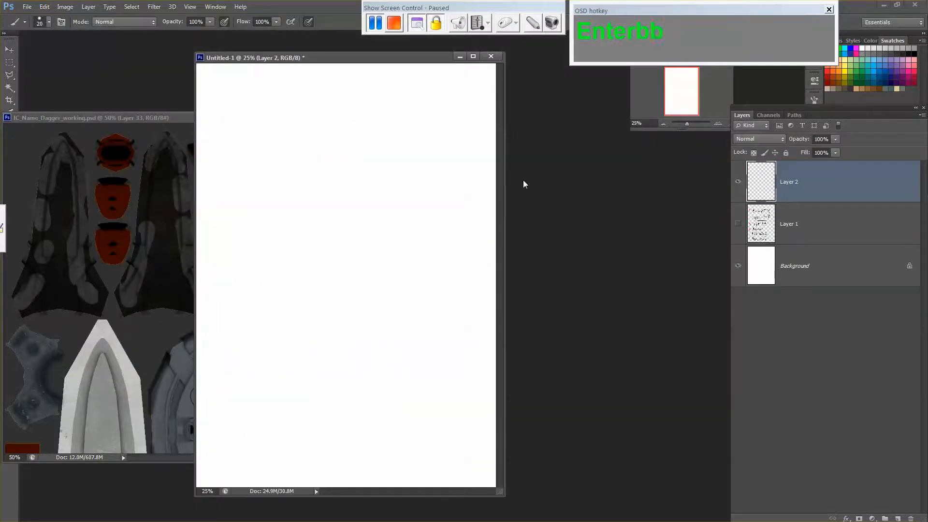
Step: Handwrite "Base color" in red as the first line at the top of the blank page
{"action": "left_click_drag", "start_coordinate": [249, 101], "coordinate": [253, 139]}
{"action": "left_click_drag", "start_coordinate": [303, 119], "coordinate": [314, 133]}
{"action": "mouse_move", "coordinate": [329, 127]}
{"action": "left_mouse_down"}
{"action": "mouse_move", "coordinate": [382, 130]}
{"action": "mouse_move", "coordinate": [390, 116]}
{"action": "mouse_move", "coordinate": [404, 137]}
{"action": "mouse_move", "coordinate": [441, 115]}
{"action": "mouse_move", "coordinate": [424, 130]}
{"action": "left_mouse_up"}
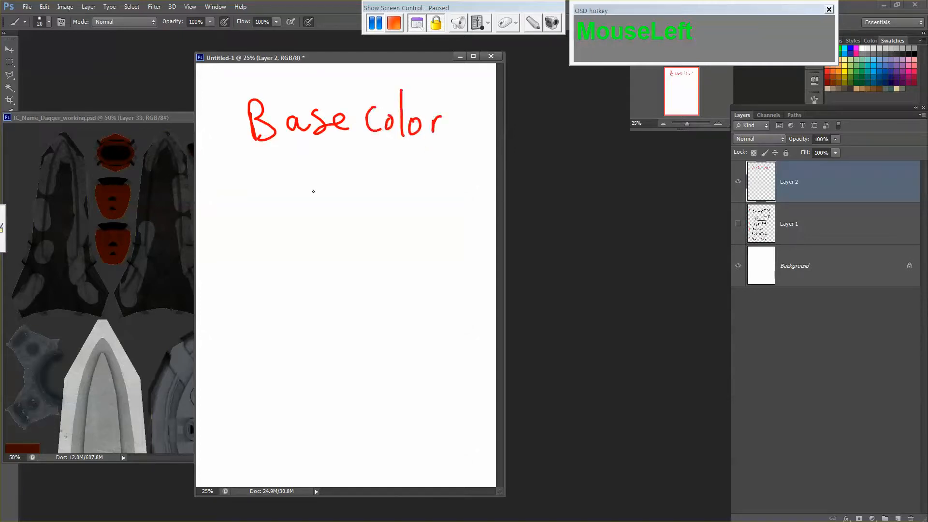
Step: Handwrite "Base texture" in red beneath the "Base color" line
{"action": "left_click_drag", "start_coordinate": [258, 169], "coordinate": [259, 198]}
{"action": "left_click_drag", "start_coordinate": [253, 164], "coordinate": [264, 196]}
{"action": "mouse_move", "coordinate": [297, 178]}
{"action": "left_mouse_down"}
{"action": "mouse_move", "coordinate": [298, 191]}
{"action": "mouse_move", "coordinate": [344, 188]}
{"action": "left_mouse_up"}
{"action": "left_click_drag", "start_coordinate": [376, 154], "coordinate": [379, 195]}
{"action": "mouse_move", "coordinate": [368, 179]}
{"action": "left_mouse_down"}
{"action": "mouse_move", "coordinate": [392, 175]}
{"action": "mouse_move", "coordinate": [433, 194]}
{"action": "left_mouse_up"}
{"action": "left_click_drag", "start_coordinate": [432, 182], "coordinate": [420, 196]}
{"action": "left_click_drag", "start_coordinate": [441, 163], "coordinate": [442, 194]}
{"action": "mouse_move", "coordinate": [445, 175]}
{"action": "left_mouse_down"}
{"action": "mouse_move", "coordinate": [469, 178]}
{"action": "mouse_move", "coordinate": [478, 192]}
{"action": "mouse_move", "coordinate": [452, 170]}
{"action": "left_mouse_up"}
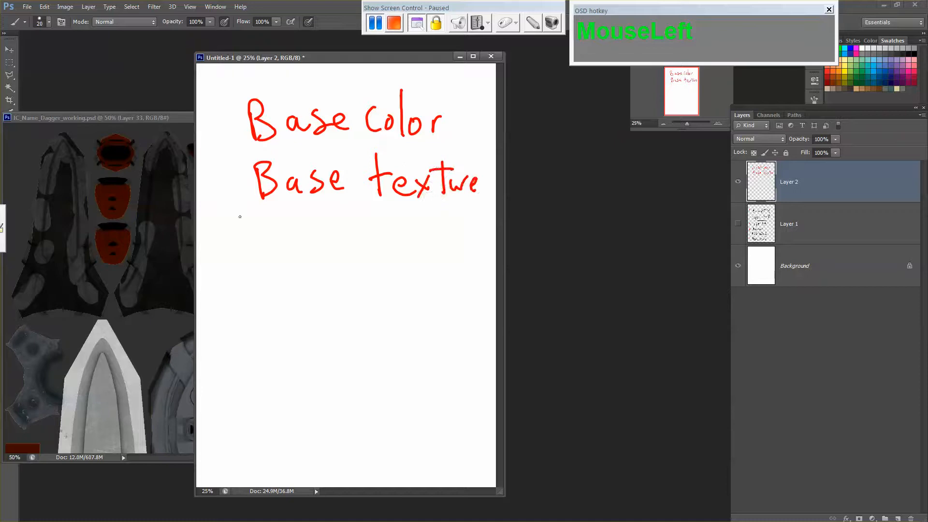
Step: Handwrite "Weathering" in red as the third line of the list
{"action": "mouse_move", "coordinate": [229, 221]}
{"action": "left_mouse_down"}
{"action": "mouse_move", "coordinate": [232, 249]}
{"action": "mouse_move", "coordinate": [250, 222]}
{"action": "mouse_move", "coordinate": [265, 247]}
{"action": "mouse_move", "coordinate": [290, 248]}
{"action": "left_mouse_up"}
{"action": "mouse_move", "coordinate": [295, 213]}
{"action": "left_mouse_down"}
{"action": "mouse_move", "coordinate": [298, 250]}
{"action": "mouse_move", "coordinate": [308, 229]}
{"action": "mouse_move", "coordinate": [315, 254]}
{"action": "mouse_move", "coordinate": [359, 241]}
{"action": "left_mouse_up"}
{"action": "mouse_move", "coordinate": [368, 238]}
{"action": "left_mouse_down"}
{"action": "mouse_move", "coordinate": [369, 253]}
{"action": "mouse_move", "coordinate": [404, 248]}
{"action": "mouse_move", "coordinate": [400, 263]}
{"action": "left_mouse_up"}
{"action": "left_click", "coordinate": [370, 229]}
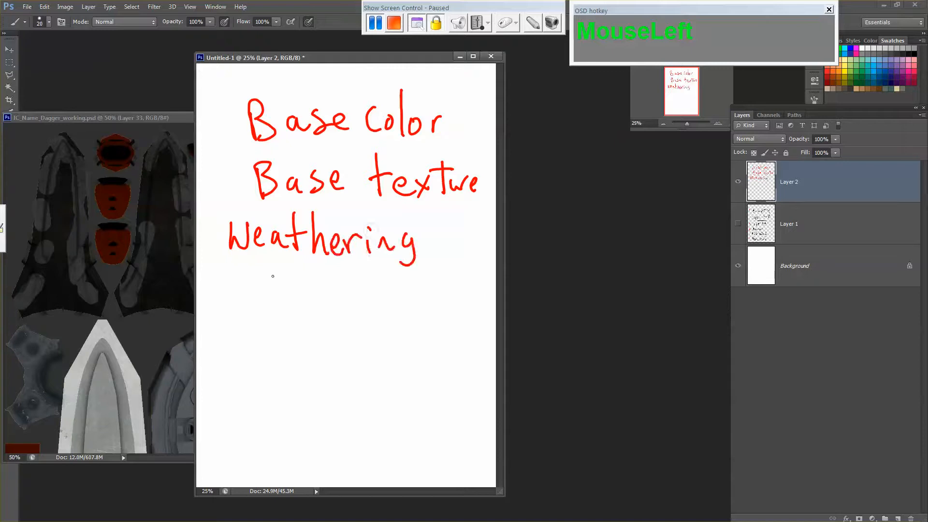
Step: Draw a three-way branch under "Weathering" and handwrite "scrathes" beside its first branch
{"action": "mouse_move", "coordinate": [272, 267]}
{"action": "left_mouse_down"}
{"action": "mouse_move", "coordinate": [285, 291]}
{"action": "mouse_move", "coordinate": [279, 395]}
{"action": "left_mouse_up"}
{"action": "left_click_drag", "start_coordinate": [299, 287], "coordinate": [300, 298]}
{"action": "left_click_drag", "start_coordinate": [322, 286], "coordinate": [326, 297]}
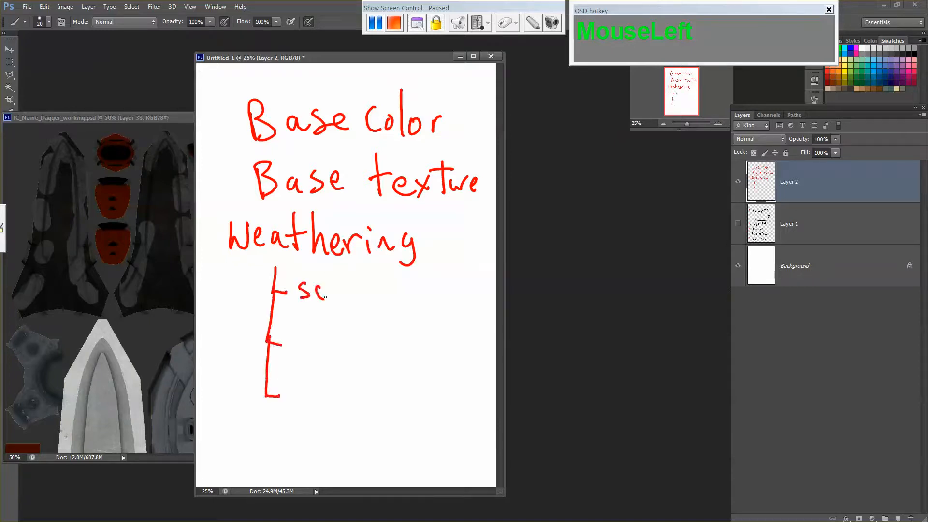
{"action": "left_click_drag", "start_coordinate": [360, 271], "coordinate": [358, 297]}
{"action": "mouse_move", "coordinate": [355, 287]}
{"action": "left_mouse_down"}
{"action": "mouse_move", "coordinate": [376, 294]}
{"action": "mouse_move", "coordinate": [395, 299]}
{"action": "left_mouse_up"}
{"action": "left_click_drag", "start_coordinate": [416, 286], "coordinate": [405, 302]}
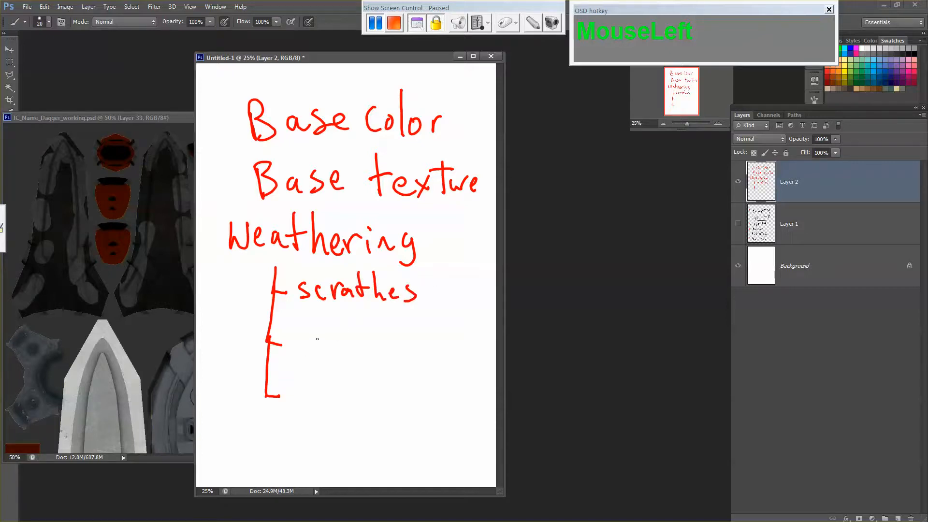
Step: Handwrite "water stain" beside the second branch under "Weathering"
{"action": "mouse_move", "coordinate": [299, 326]}
{"action": "left_mouse_down"}
{"action": "mouse_move", "coordinate": [302, 353]}
{"action": "mouse_move", "coordinate": [320, 339]}
{"action": "mouse_move", "coordinate": [330, 353]}
{"action": "left_mouse_up"}
{"action": "mouse_move", "coordinate": [332, 322]}
{"action": "left_mouse_down"}
{"action": "mouse_move", "coordinate": [337, 349]}
{"action": "mouse_move", "coordinate": [362, 346]}
{"action": "left_mouse_up"}
{"action": "mouse_move", "coordinate": [327, 335]}
{"action": "left_mouse_down"}
{"action": "mouse_move", "coordinate": [342, 330]}
{"action": "mouse_move", "coordinate": [386, 353]}
{"action": "mouse_move", "coordinate": [394, 338]}
{"action": "left_mouse_up"}
{"action": "mouse_move", "coordinate": [407, 339]}
{"action": "left_mouse_down"}
{"action": "mouse_move", "coordinate": [397, 351]}
{"action": "mouse_move", "coordinate": [431, 353]}
{"action": "left_mouse_up"}
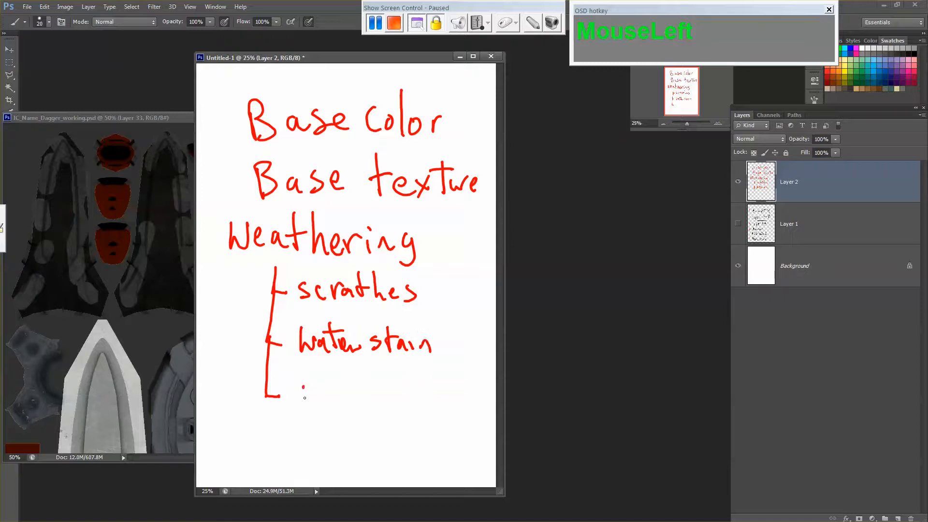
Step: Handwrite "rust/etc" with trailing dashes beside the third branch under "Weathering"
{"action": "left_click_drag", "start_coordinate": [302, 380], "coordinate": [326, 396]}
{"action": "mouse_move", "coordinate": [339, 386]}
{"action": "left_mouse_down"}
{"action": "mouse_move", "coordinate": [332, 399]}
{"action": "mouse_move", "coordinate": [358, 387]}
{"action": "mouse_move", "coordinate": [366, 409]}
{"action": "left_mouse_up"}
{"action": "mouse_move", "coordinate": [383, 397]}
{"action": "left_mouse_down"}
{"action": "mouse_move", "coordinate": [389, 390]}
{"action": "mouse_move", "coordinate": [398, 404]}
{"action": "left_mouse_up"}
{"action": "mouse_move", "coordinate": [407, 378]}
{"action": "left_mouse_down"}
{"action": "mouse_move", "coordinate": [405, 402]}
{"action": "mouse_move", "coordinate": [416, 385]}
{"action": "mouse_move", "coordinate": [427, 398]}
{"action": "left_mouse_up"}
{"action": "left_click_drag", "start_coordinate": [439, 394], "coordinate": [455, 394]}
{"action": "left_click_drag", "start_coordinate": [465, 393], "coordinate": [468, 394]}
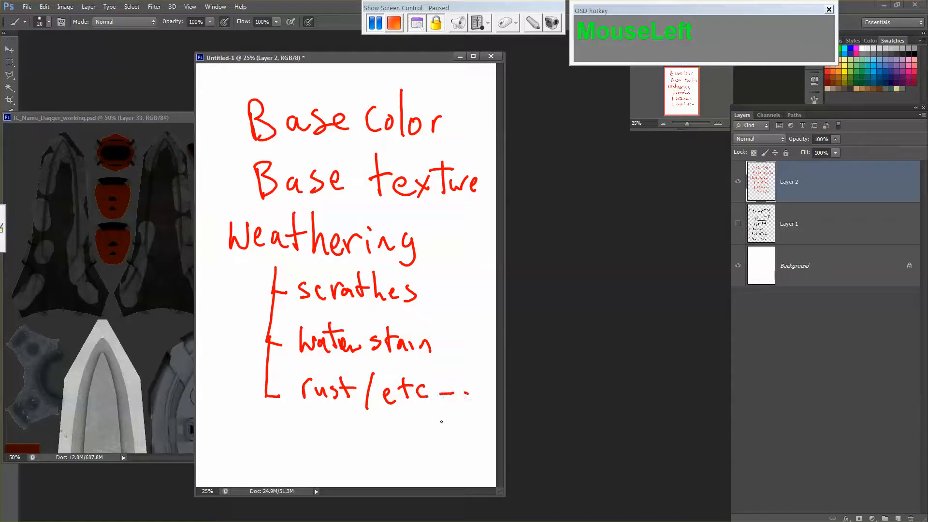
Step: Star "Weathering", number its branches 1 to 3 with dashes and continuation dots, and draw a frame around the whole list
{"action": "mouse_move", "coordinate": [207, 236]}
{"action": "left_mouse_down"}
{"action": "mouse_move", "coordinate": [198, 228]}
{"action": "mouse_move", "coordinate": [206, 240]}
{"action": "left_mouse_up"}
{"action": "left_click_drag", "start_coordinate": [248, 330], "coordinate": [260, 332]}
{"action": "left_click_drag", "start_coordinate": [247, 385], "coordinate": [260, 385]}
{"action": "left_click_drag", "start_coordinate": [224, 265], "coordinate": [223, 284]}
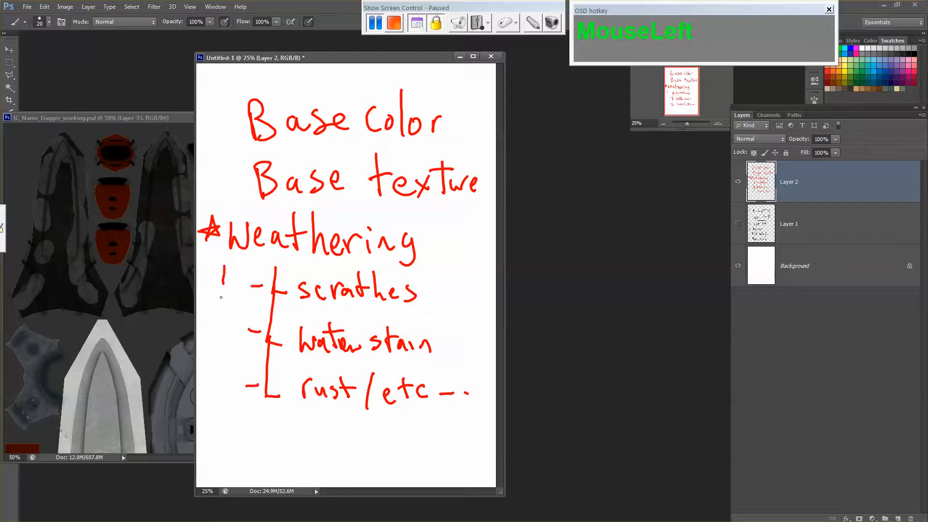
{"action": "left_click_drag", "start_coordinate": [219, 322], "coordinate": [229, 340]}
{"action": "mouse_move", "coordinate": [221, 371]}
{"action": "left_mouse_down"}
{"action": "mouse_move", "coordinate": [245, 448]}
{"action": "mouse_move", "coordinate": [289, 443]}
{"action": "left_mouse_up"}
{"action": "left_click", "coordinate": [244, 448]}
{"action": "left_click", "coordinate": [302, 442]}
{"action": "left_click", "coordinate": [316, 442]}
{"action": "mouse_move", "coordinate": [228, 84]}
{"action": "left_mouse_down"}
{"action": "mouse_move", "coordinate": [213, 337]}
{"action": "mouse_move", "coordinate": [284, 468]}
{"action": "mouse_move", "coordinate": [458, 468]}
{"action": "mouse_move", "coordinate": [494, 221]}
{"action": "mouse_move", "coordinate": [498, 110]}
{"action": "mouse_move", "coordinate": [370, 59]}
{"action": "mouse_move", "coordinate": [236, 88]}
{"action": "left_mouse_up"}
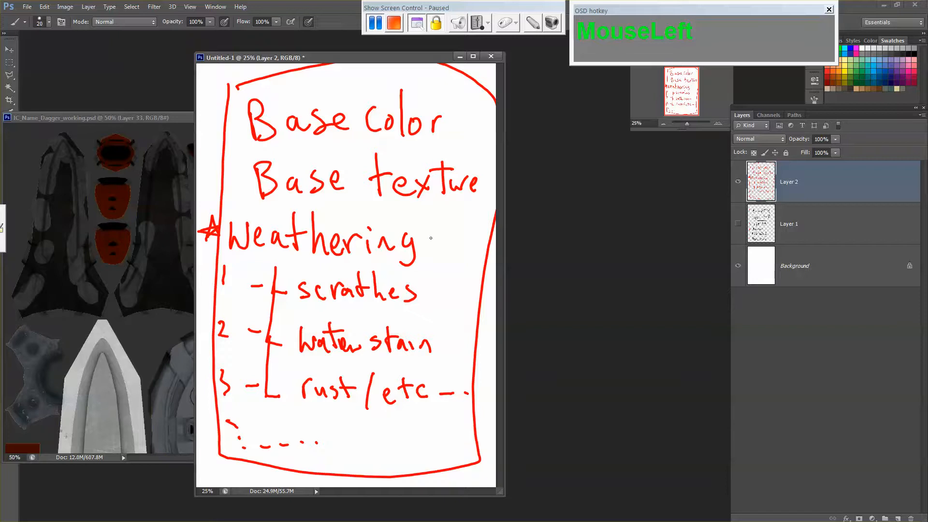
Step: Bring the dagger texture document to the front and show it in full-screen view
{"action": "left_click_drag", "start_coordinate": [162, 126], "coordinate": [435, 133]}
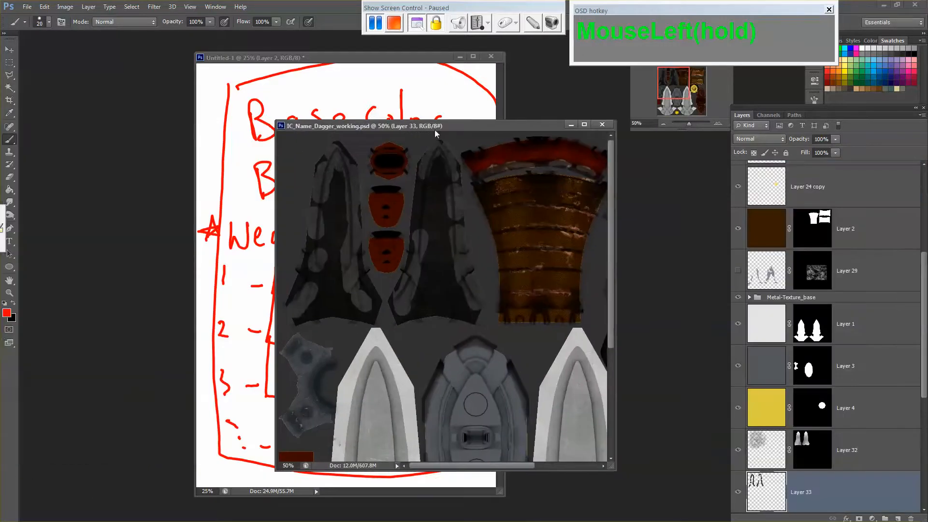
{"action": "key", "text": "f"}
{"action": "left_click_drag", "start_coordinate": [539, 263], "coordinate": [506, 250]}
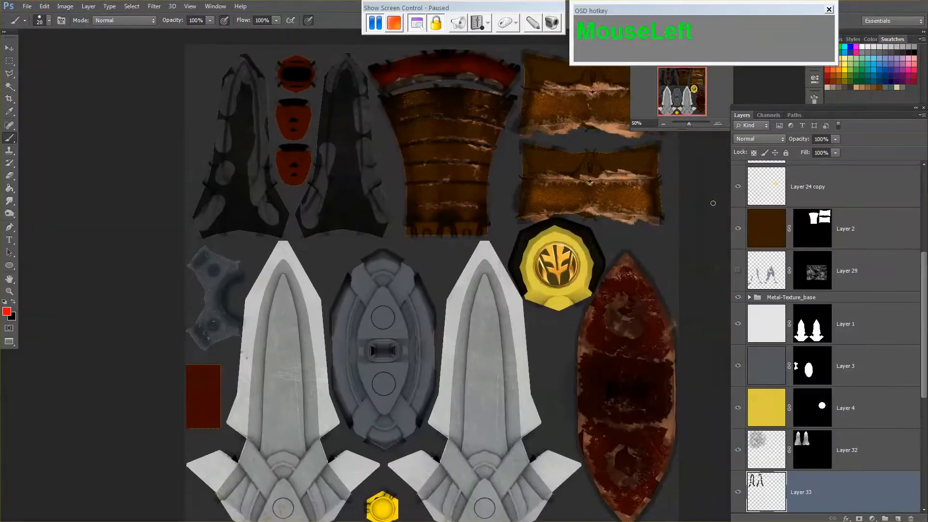
Step: Toggle the Metal-Texture_base group's visibility and look at its contents to examine the metal texture
{"action": "left_click", "coordinate": [738, 298]}
{"action": "left_click", "coordinate": [738, 298]}
{"action": "left_click", "coordinate": [750, 297]}
{"action": "left_click", "coordinate": [749, 297]}
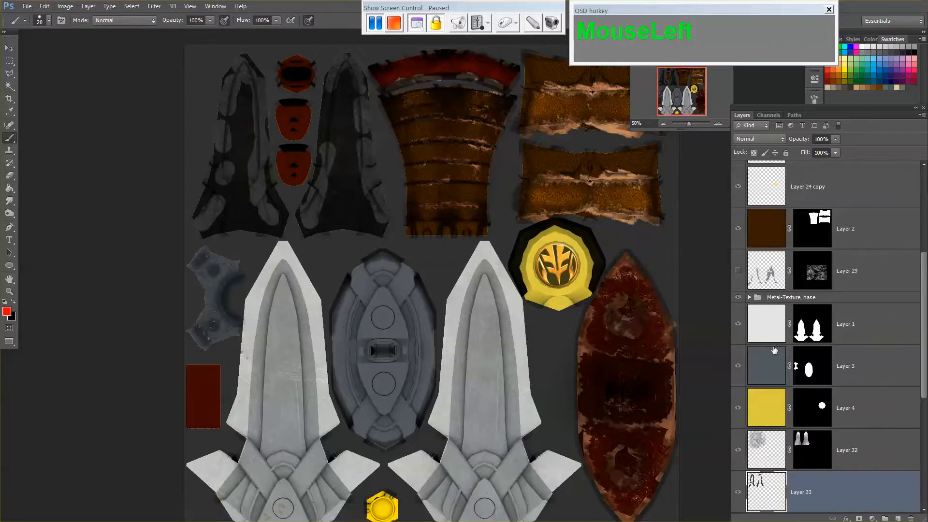
Step: Toggle the Handle group's visibility and examine the leather handle textures up close
{"action": "left_click_drag", "start_coordinate": [923, 292], "coordinate": [913, 254]}
{"action": "left_click", "coordinate": [738, 217]}
{"action": "left_click", "coordinate": [738, 217]}
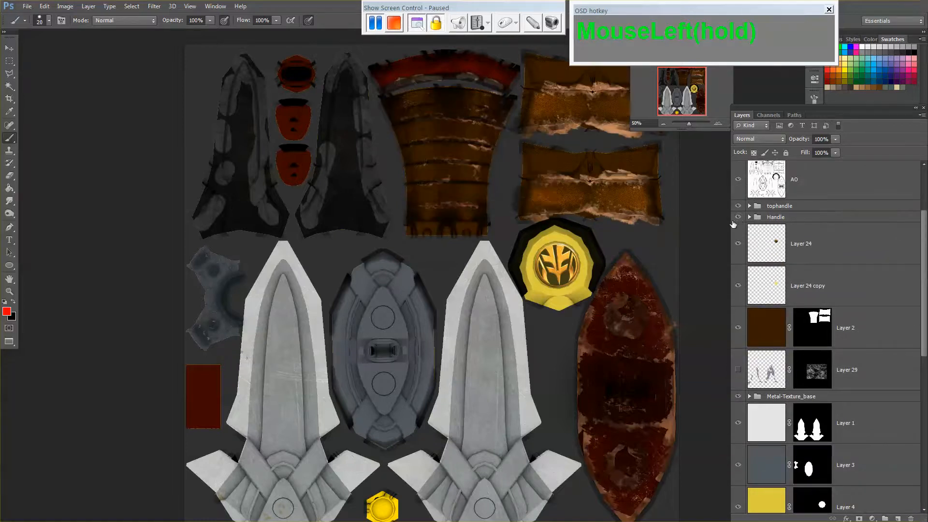
{"action": "left_click_drag", "start_coordinate": [620, 274], "coordinate": [571, 384]}
{"action": "key", "text": "z"}
{"action": "left_click", "coordinate": [481, 254]}
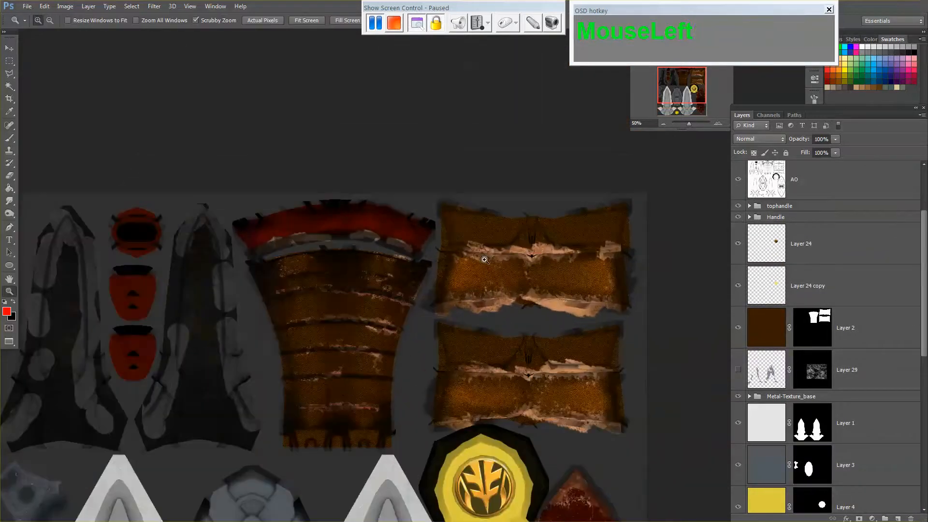
{"action": "left_click_drag", "start_coordinate": [525, 346], "coordinate": [466, 211]}
{"action": "left_click", "coordinate": [738, 217]}
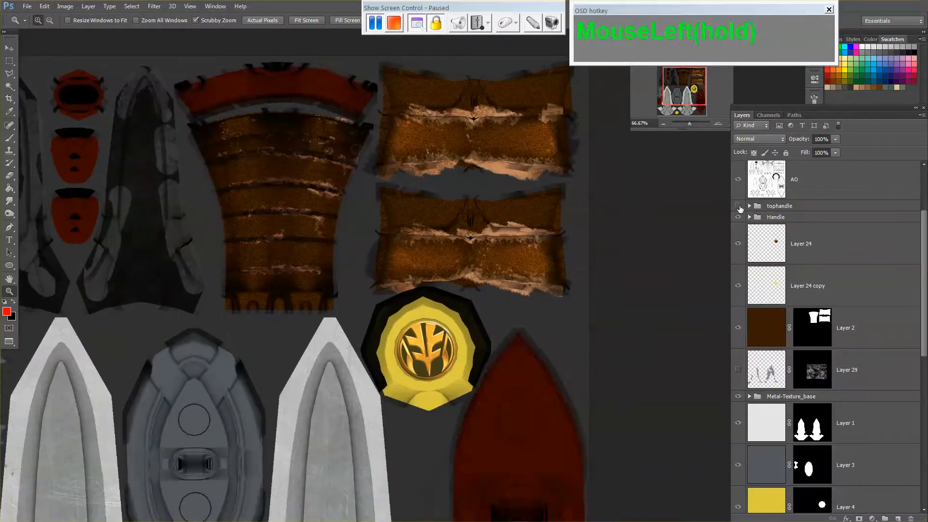
Step: Toggle the tophandle group's visibility to examine the weathering on the dark red top handle
{"action": "left_click_drag", "start_coordinate": [656, 326], "coordinate": [649, 133]}
{"action": "left_click", "coordinate": [555, 267]}
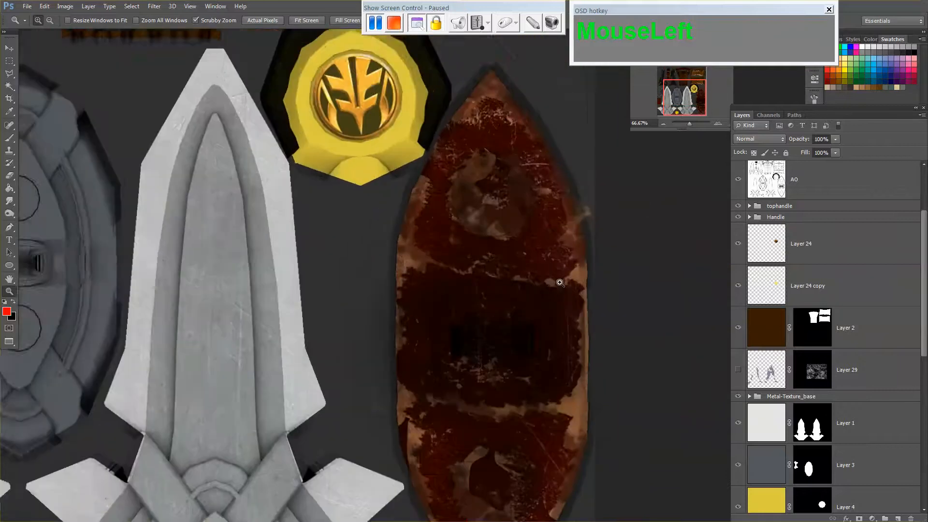
{"action": "left_click_drag", "start_coordinate": [579, 311], "coordinate": [532, 274]}
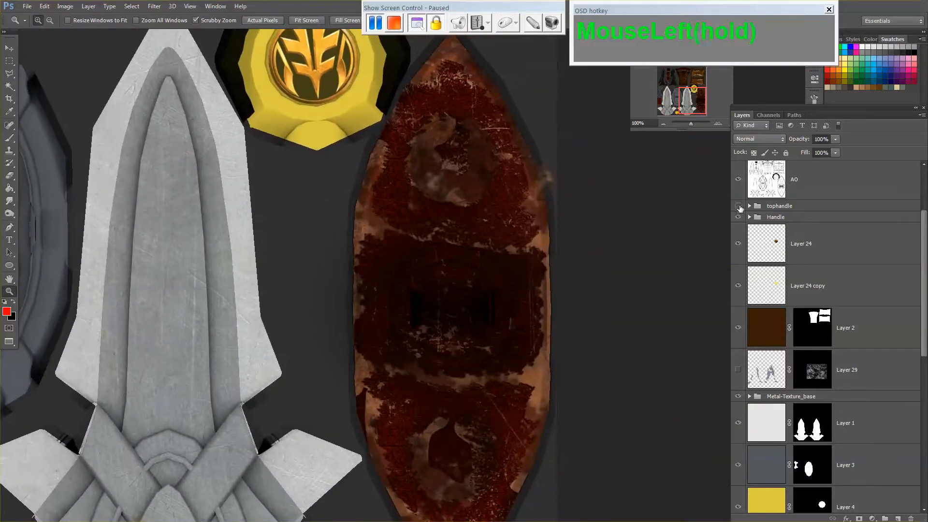
{"action": "left_click", "coordinate": [738, 205]}
Step: Duplicate the tophandle group and move the copy above the bump group in the layer stack
{"action": "left_click", "coordinate": [796, 206]}
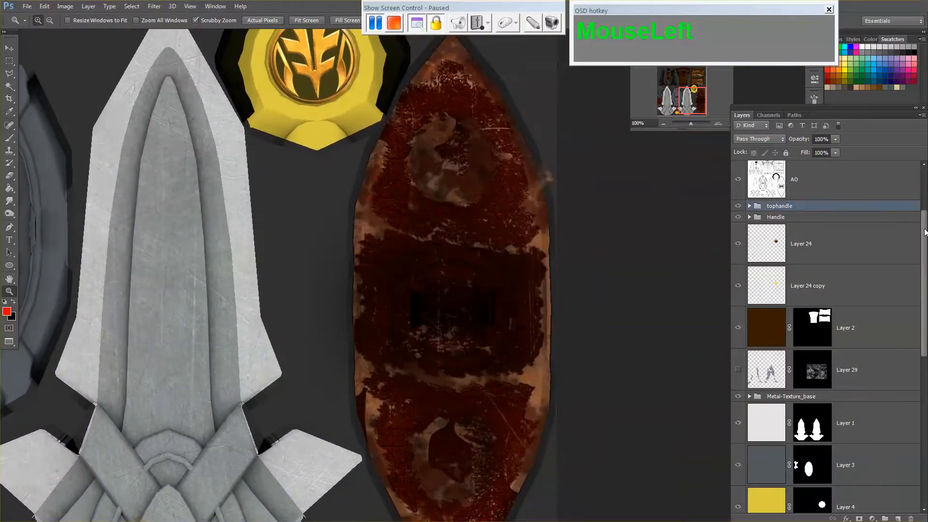
{"action": "left_click_drag", "start_coordinate": [925, 232], "coordinate": [924, 197]}
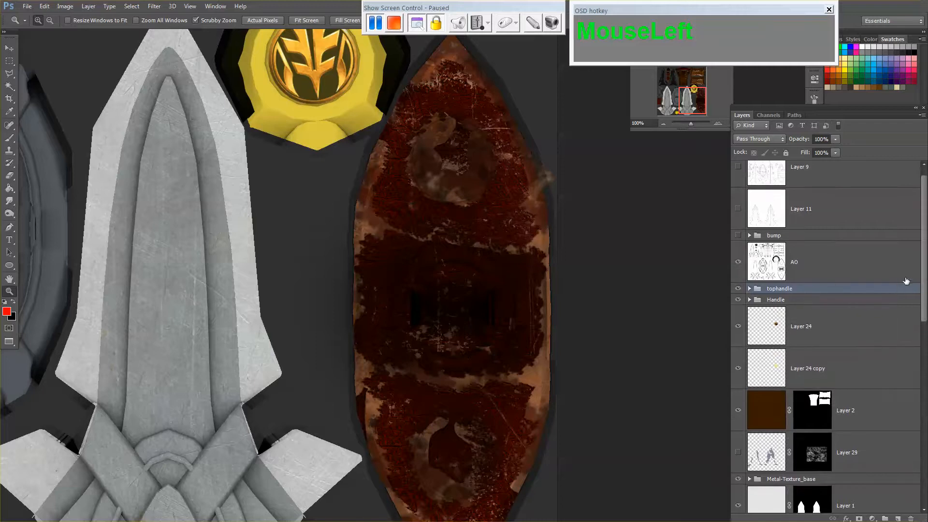
{"action": "scroll", "coordinate": [884, 285], "scroll_direction": "up", "scroll_amount": 2}
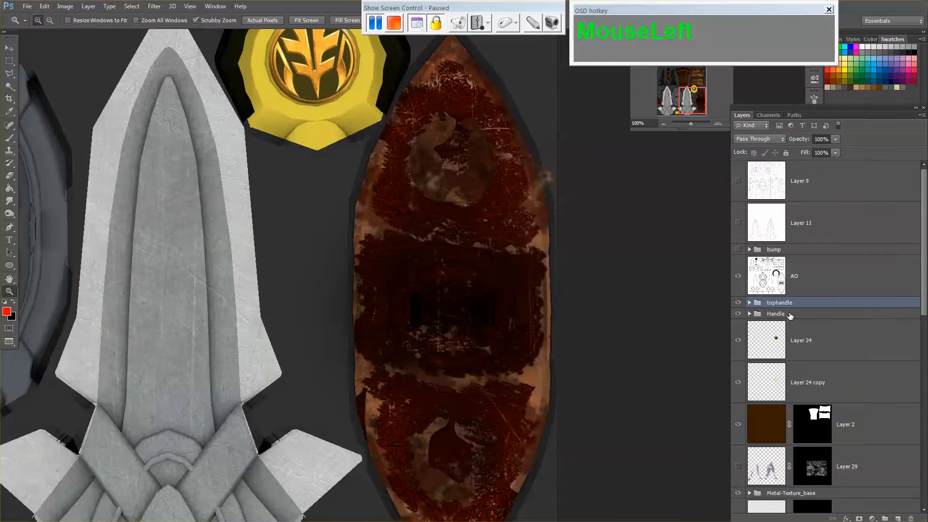
{"action": "key", "text": "ctrl+j"}
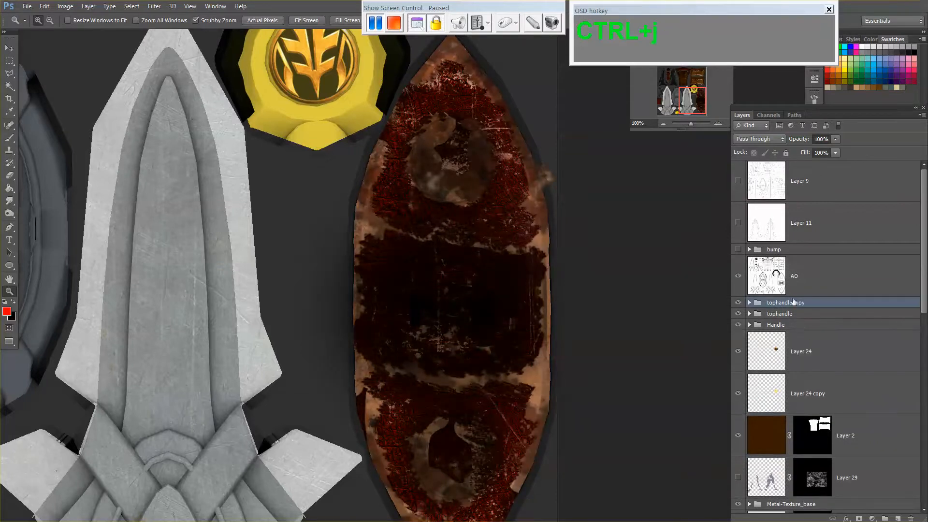
{"action": "left_click_drag", "start_coordinate": [783, 303], "coordinate": [792, 243]}
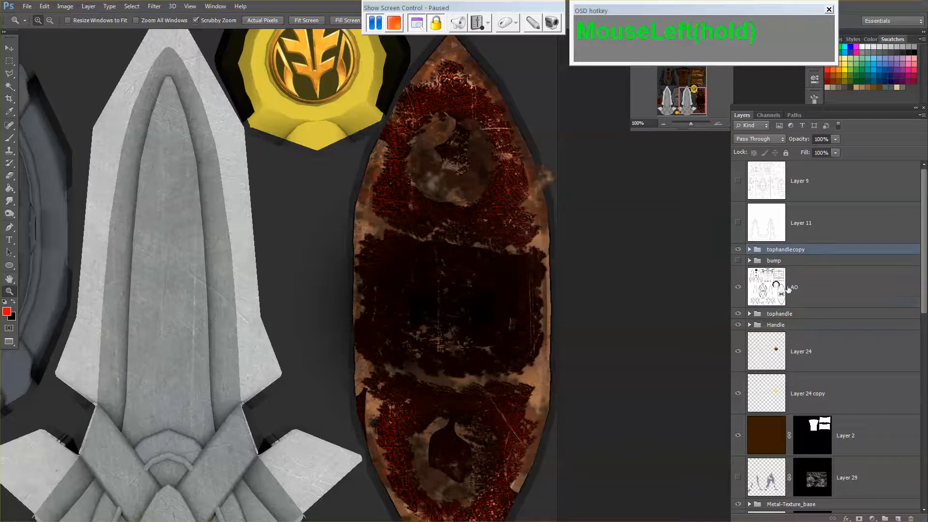
Step: Give the AO layer a yellow colour label
{"action": "left_click", "coordinate": [818, 285]}
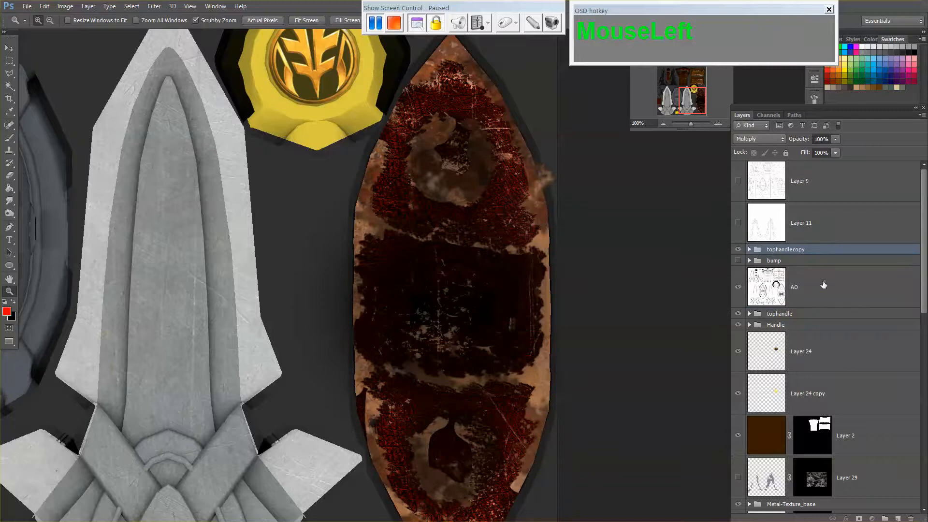
{"action": "right_click", "coordinate": [821, 269]}
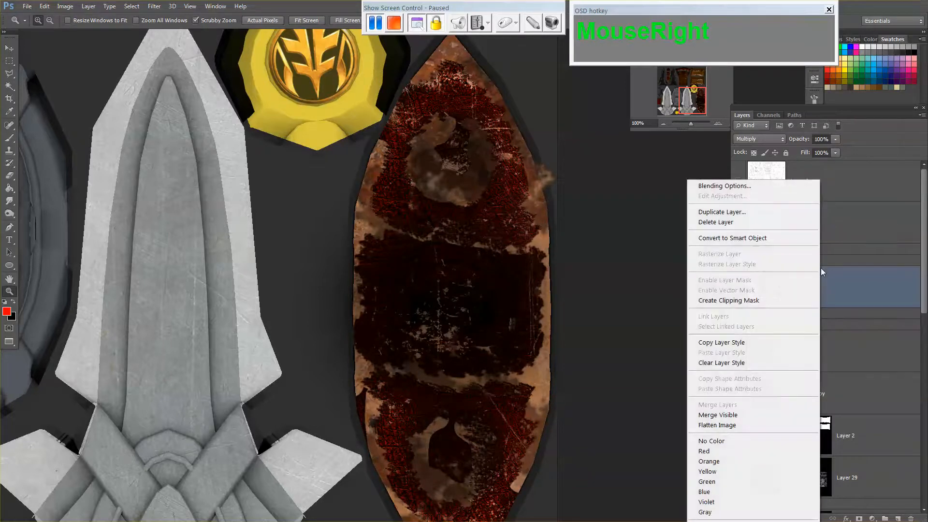
{"action": "left_click", "coordinate": [744, 467]}
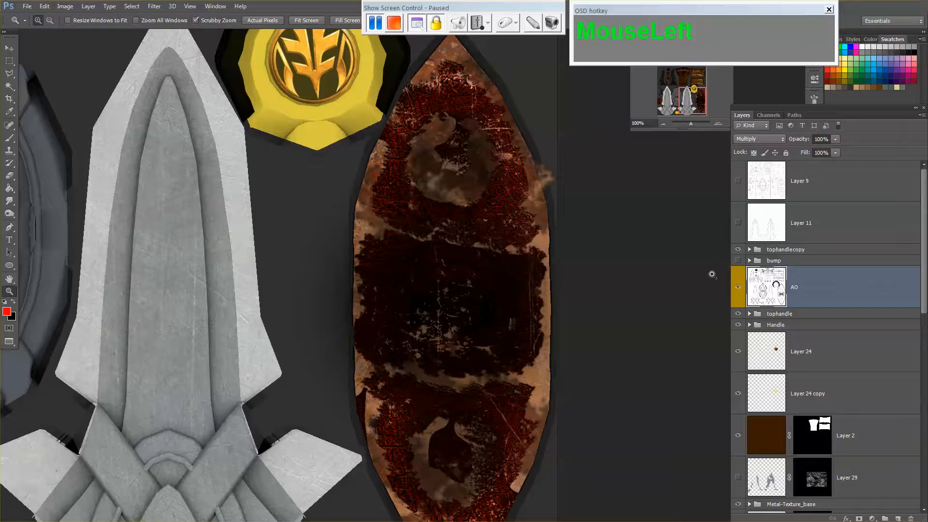
Step: Compare the texture with and without the tophandle copy, and add a new empty layer directly above the bump group
{"action": "left_click", "coordinate": [738, 250]}
{"action": "left_click", "coordinate": [738, 249]}
{"action": "left_click", "coordinate": [773, 260]}
{"action": "left_click", "coordinate": [898, 519]}
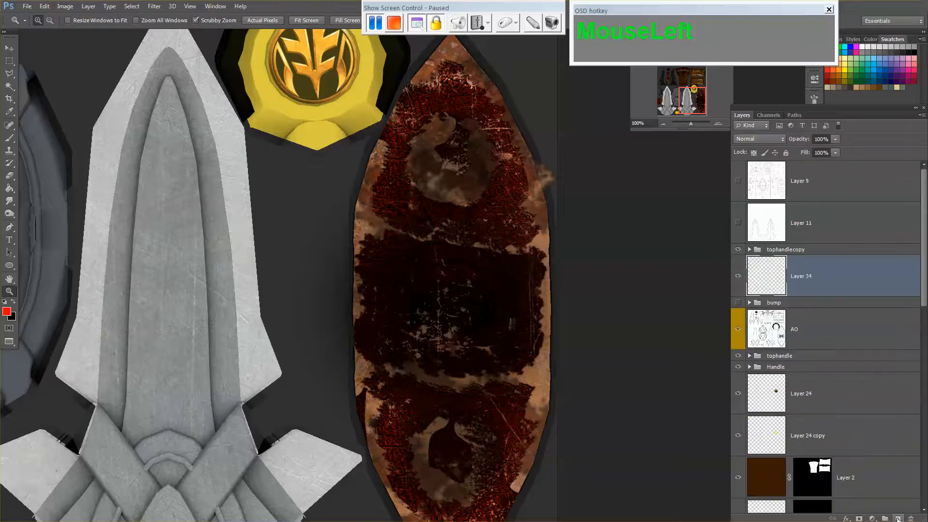
Step: Set the foreground colour to white (ffffff) and fill Layer 34 with it
{"action": "left_click", "coordinate": [7, 312]}
{"action": "left_click", "coordinate": [239, 130]}
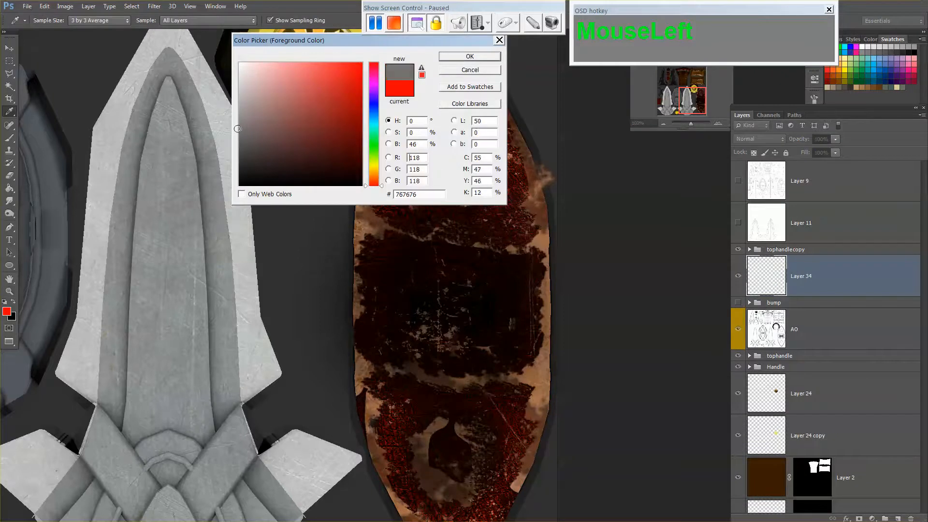
{"action": "left_click_drag", "start_coordinate": [257, 151], "coordinate": [238, 62]}
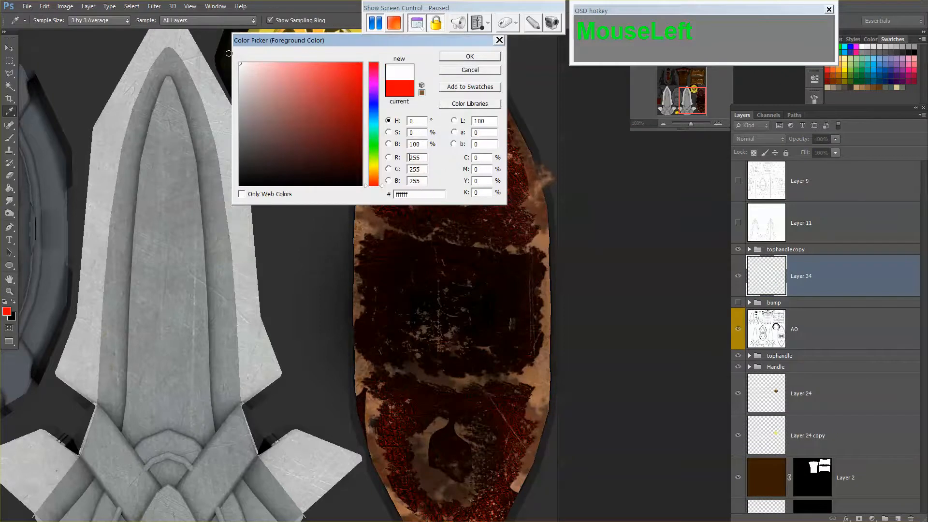
{"action": "left_click", "coordinate": [466, 57]}
{"action": "key", "text": "alt"}
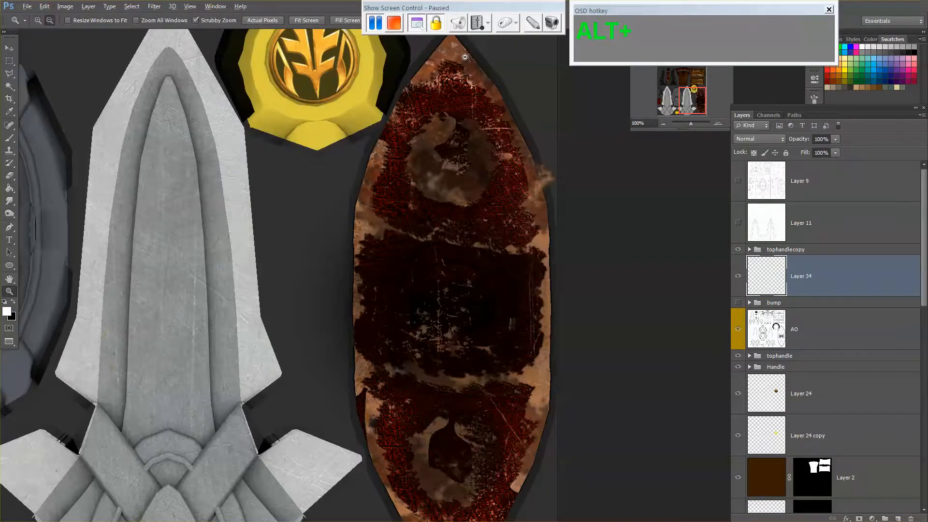
{"action": "key", "text": "alt+Delete"}
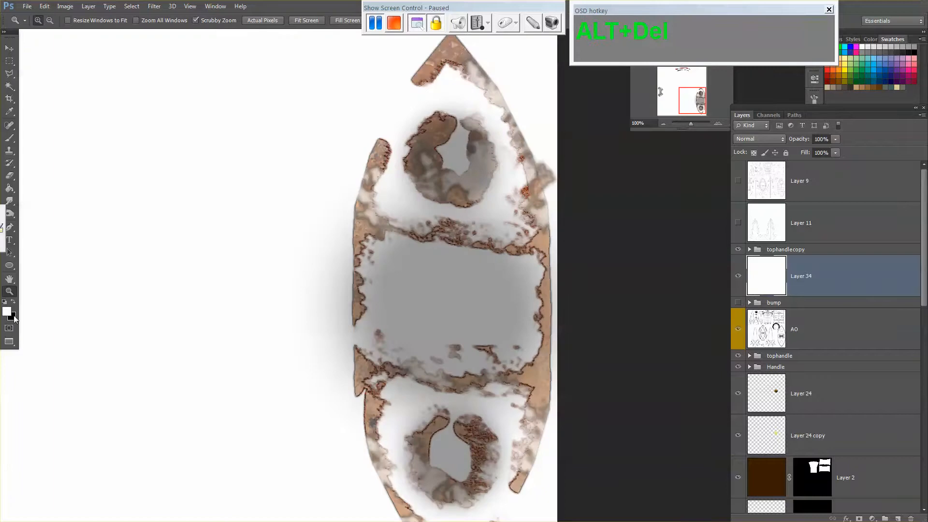
{"action": "left_click", "coordinate": [7, 312]}
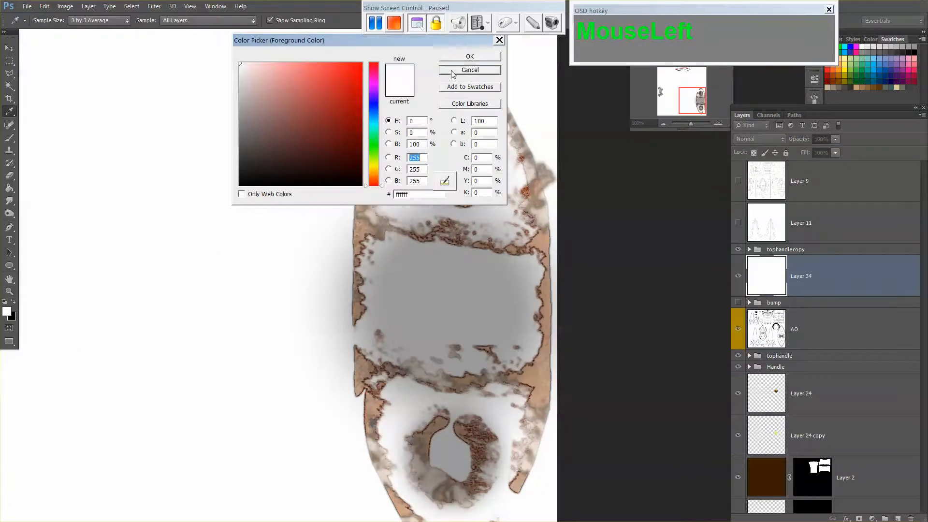
{"action": "left_click", "coordinate": [469, 56]}
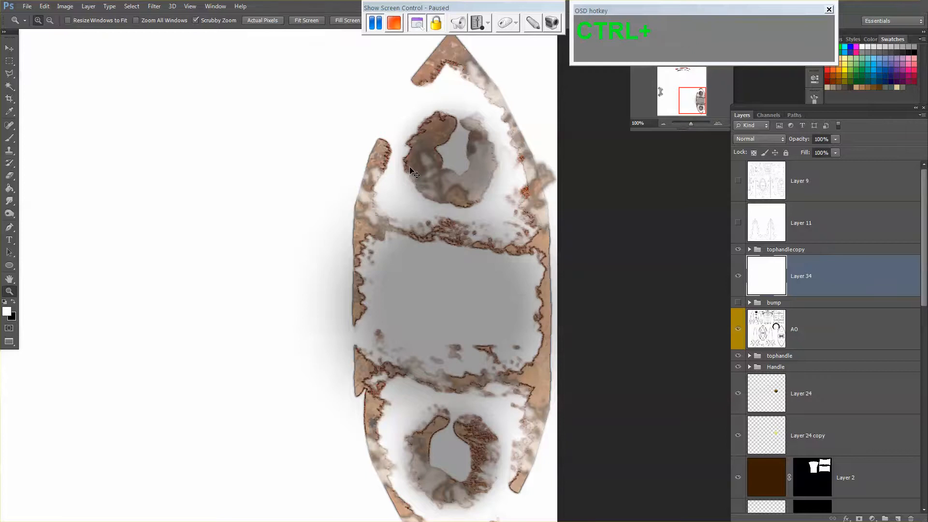
Step: Darken the white fill of Layer 34 to mid grey with a Hue/Saturation lightness of -50
{"action": "key", "text": "ctrl+u"}
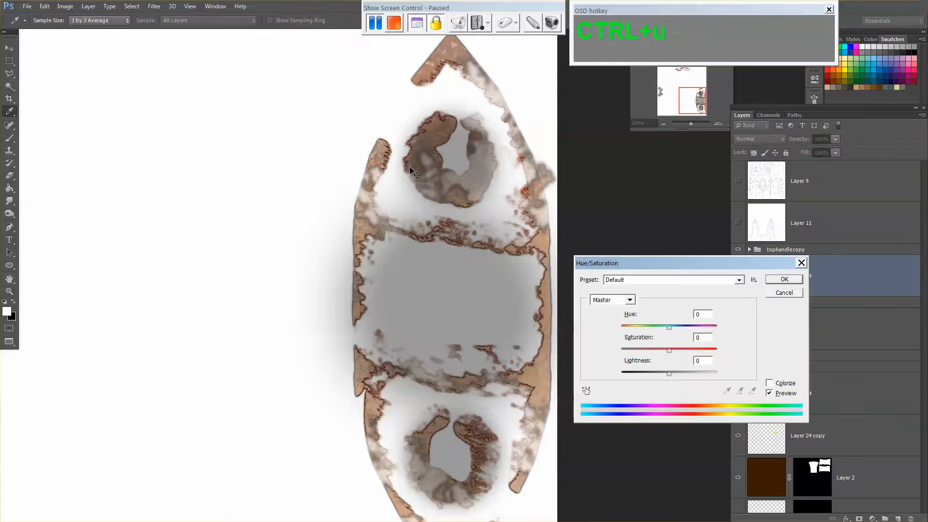
{"action": "double_click", "coordinate": [694, 364]}
{"action": "type", "text": "-50"}
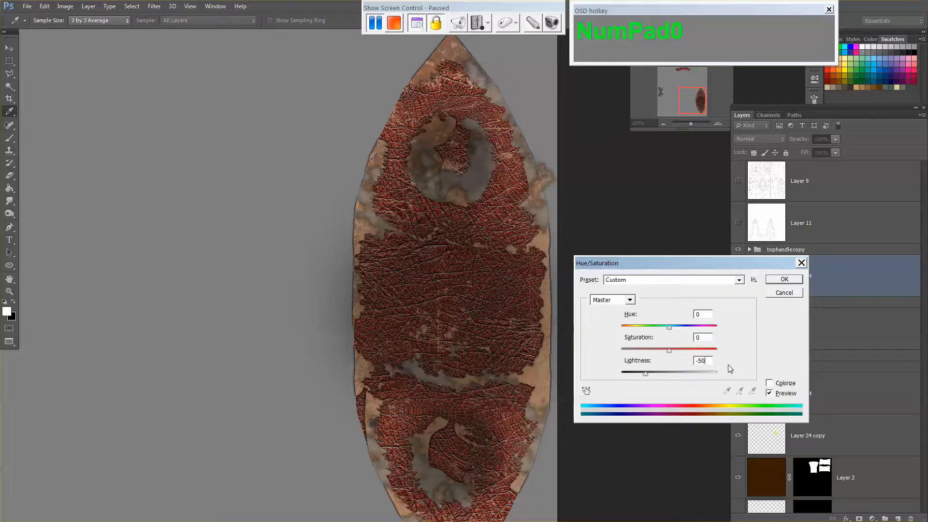
{"action": "left_click", "coordinate": [776, 283]}
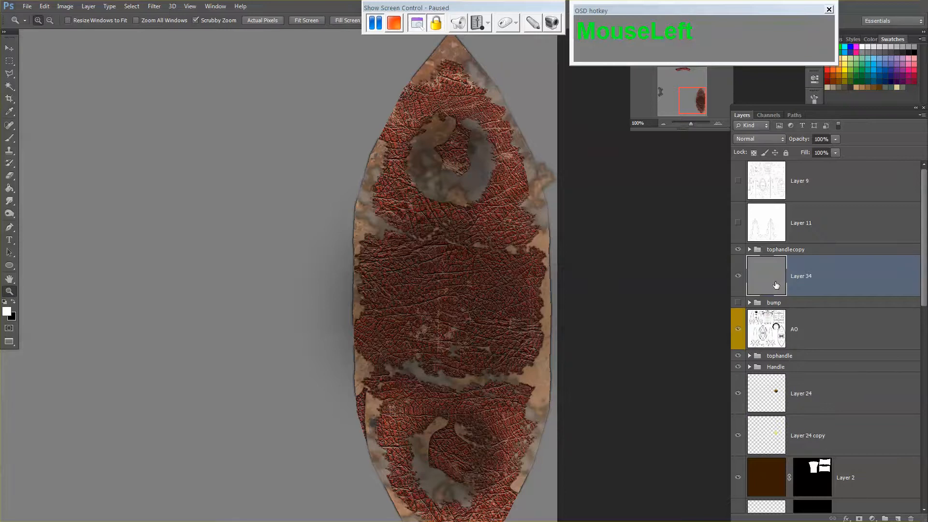
Step: Toggle the tophandle copy group's visibility to compare it against the plain grey base layer
{"action": "left_click", "coordinate": [738, 249]}
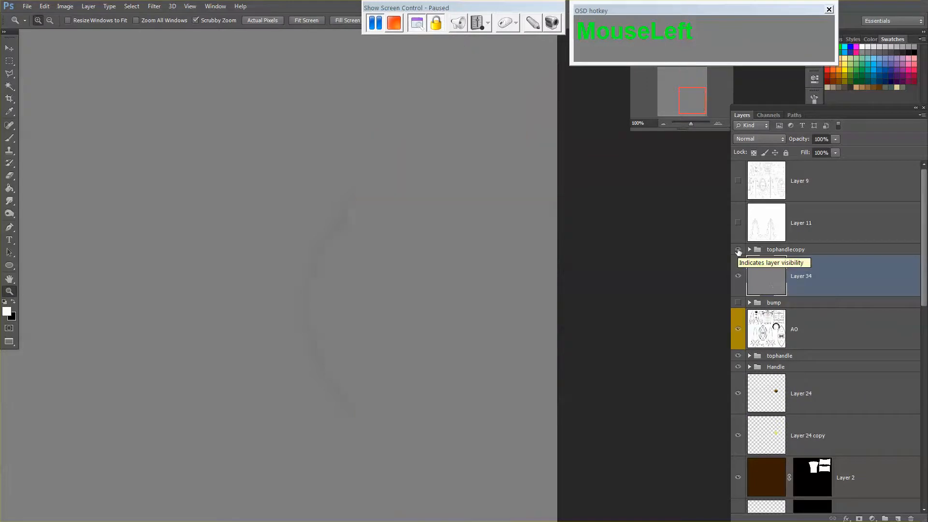
{"action": "left_click", "coordinate": [738, 249]}
{"action": "left_click", "coordinate": [738, 249]}
{"action": "left_click_drag", "start_coordinate": [738, 250], "coordinate": [791, 315]}
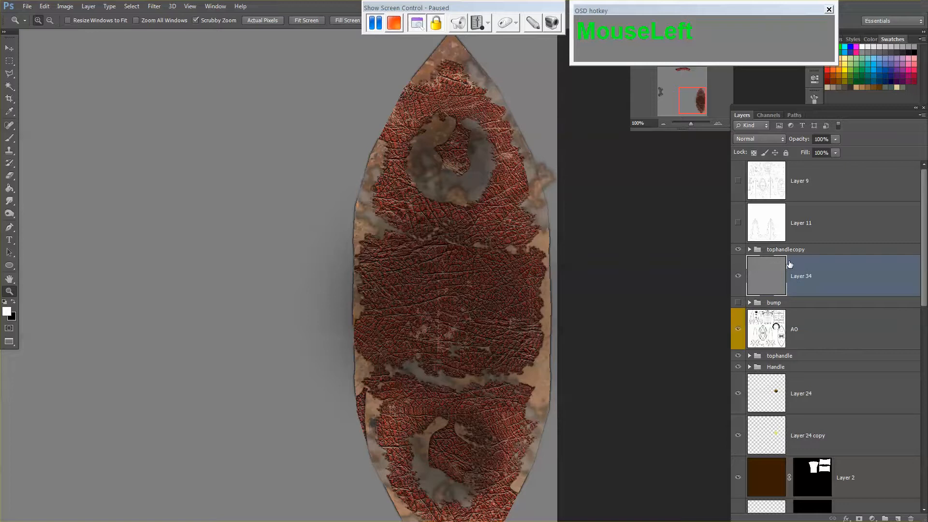
Step: Rename the tophandle copy group as "tophandle BUMP"
{"action": "left_click", "coordinate": [800, 250]}
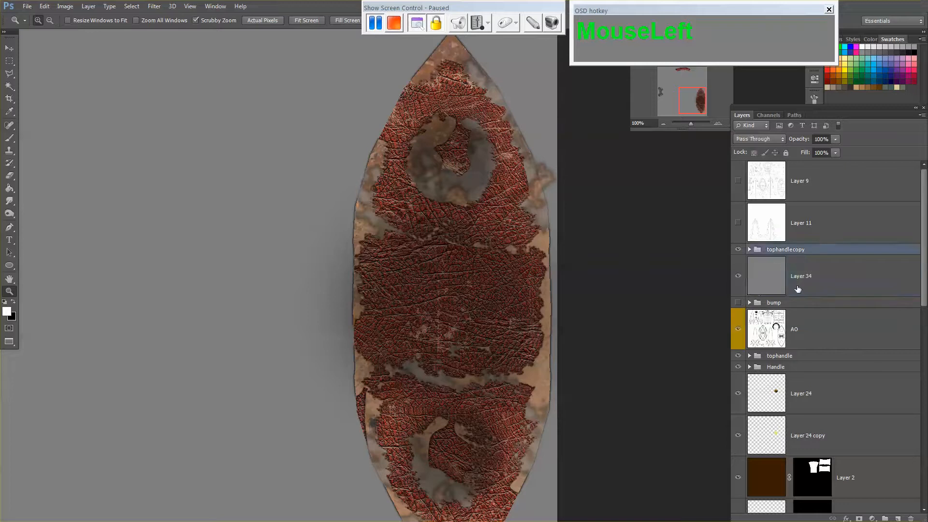
{"action": "double_click", "coordinate": [799, 250]}
{"action": "left_click_drag", "start_coordinate": [792, 250], "coordinate": [817, 253]}
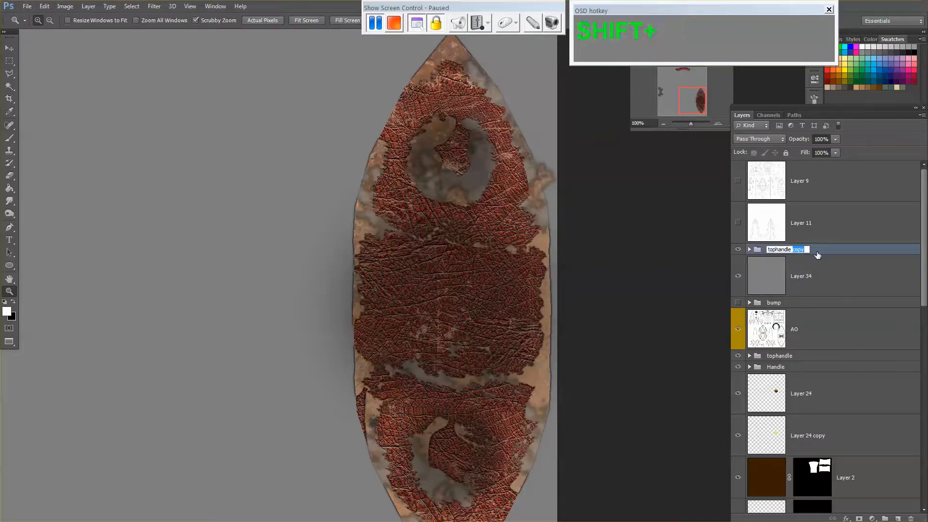
{"action": "type", "text": "BUMP"}
{"action": "key", "text": "Return"}
Step: Expand the tophandle BUMP group and select its bottommost leather texture layer
{"action": "left_click", "coordinate": [749, 249]}
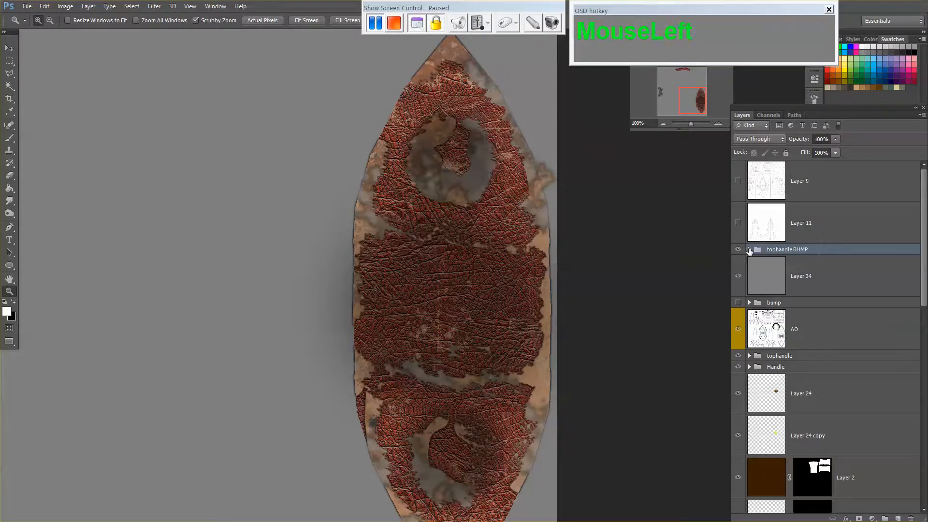
{"action": "scroll", "coordinate": [794, 303], "scroll_direction": "down", "scroll_amount": 1}
{"action": "scroll", "coordinate": [793, 303], "scroll_direction": "down", "scroll_amount": 8}
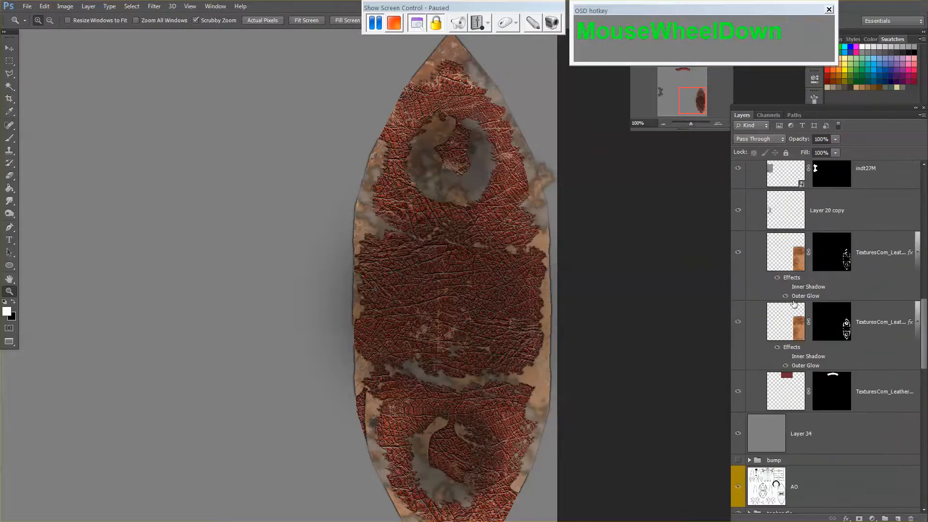
{"action": "scroll", "coordinate": [794, 304], "scroll_direction": "up", "scroll_amount": 2}
{"action": "scroll", "coordinate": [793, 303], "scroll_direction": "down", "scroll_amount": 3}
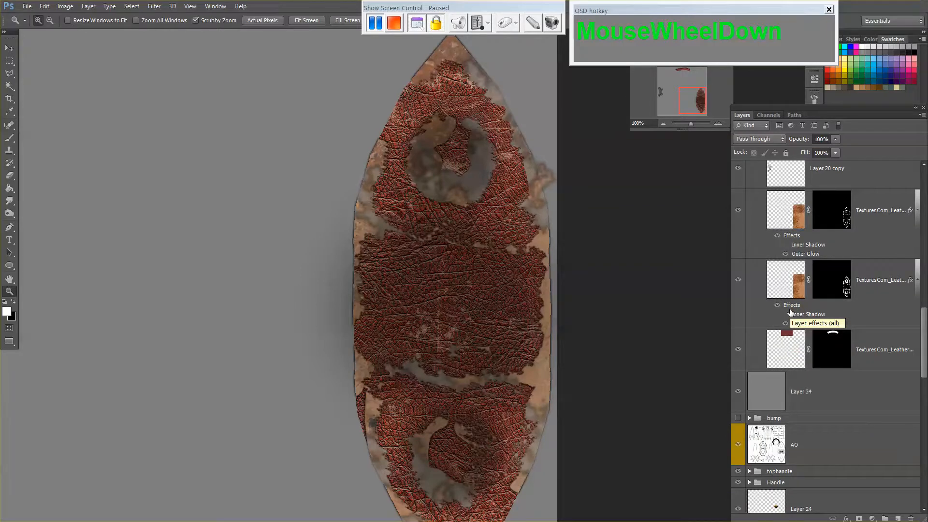
{"action": "left_click", "coordinate": [781, 360]}
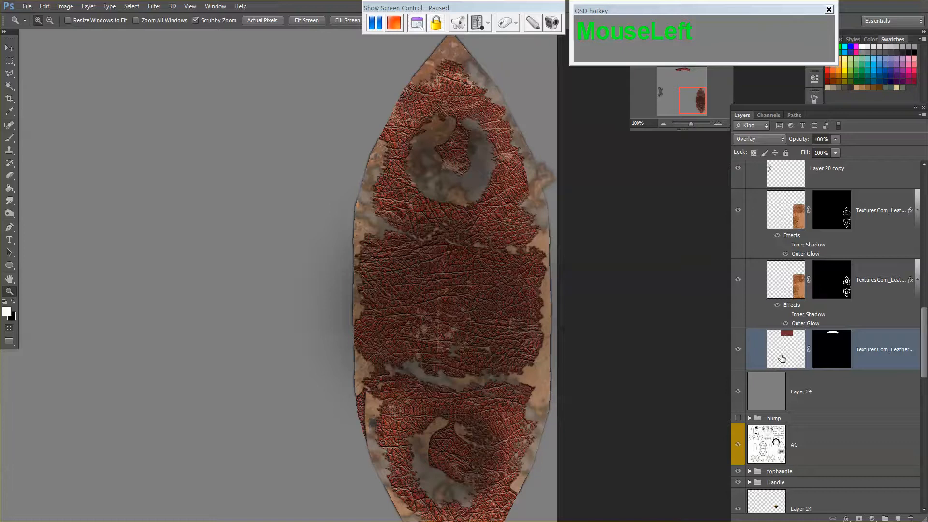
{"action": "scroll", "coordinate": [781, 358], "scroll_direction": "up", "scroll_amount": 1}
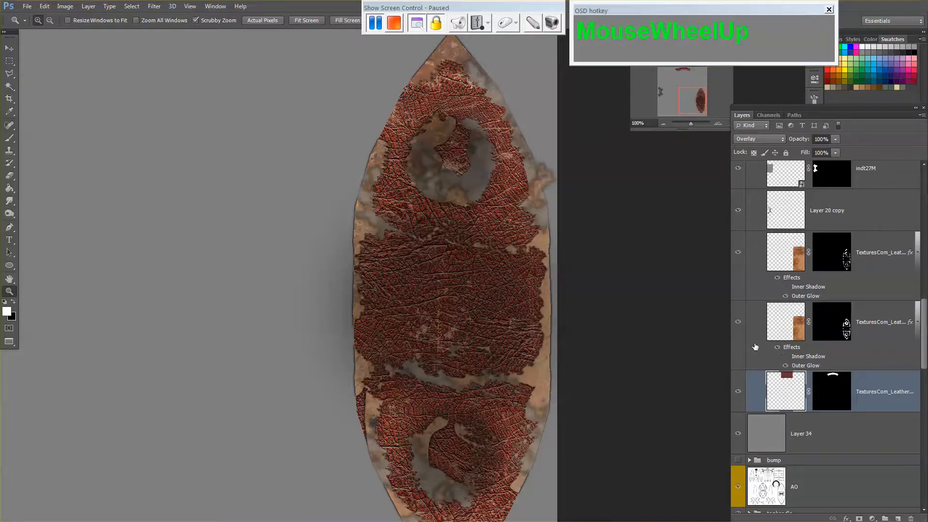
Step: Hide the two orange leather layers, Layer 20 copy and indt27M in the tophandle BUMP group
{"action": "left_click", "coordinate": [739, 324]}
{"action": "scroll", "coordinate": [739, 325], "scroll_direction": "up", "scroll_amount": 1}
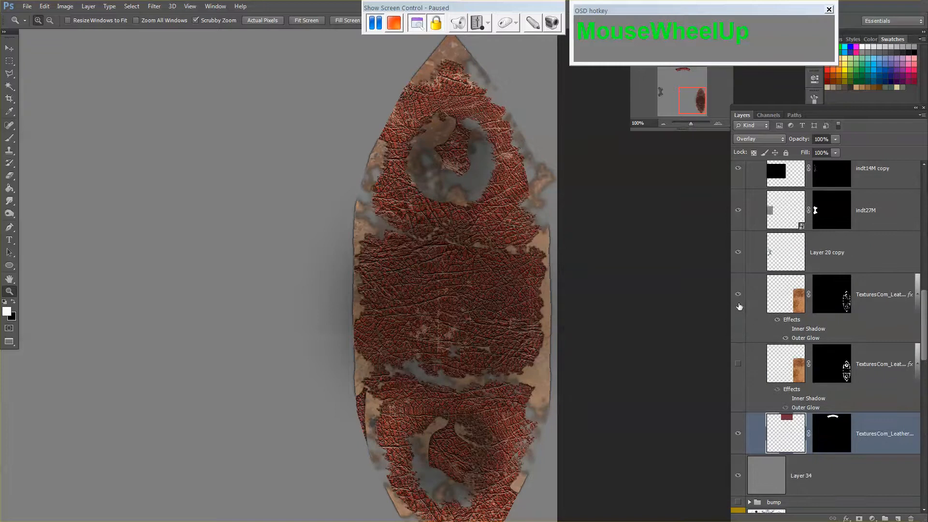
{"action": "left_click", "coordinate": [739, 307]}
{"action": "scroll", "coordinate": [740, 325], "scroll_direction": "up", "scroll_amount": 1}
{"action": "left_click", "coordinate": [740, 306]}
{"action": "scroll", "coordinate": [747, 331], "scroll_direction": "up", "scroll_amount": 1}
{"action": "left_click", "coordinate": [738, 304]}
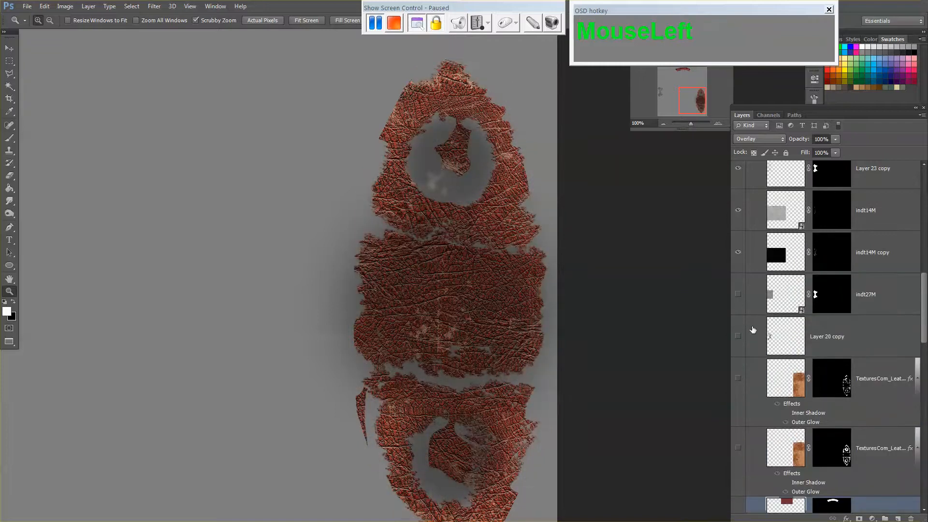
Step: Hide the tophandle BUMP layers from indt14M copy up to TexturesCom_Leather0088_S, including Layers 20 to 23
{"action": "scroll", "coordinate": [752, 332], "scroll_direction": "up", "scroll_amount": 2}
{"action": "left_click_drag", "start_coordinate": [745, 335], "coordinate": [740, 188]}
{"action": "scroll", "coordinate": [754, 268], "scroll_direction": "up", "scroll_amount": 2}
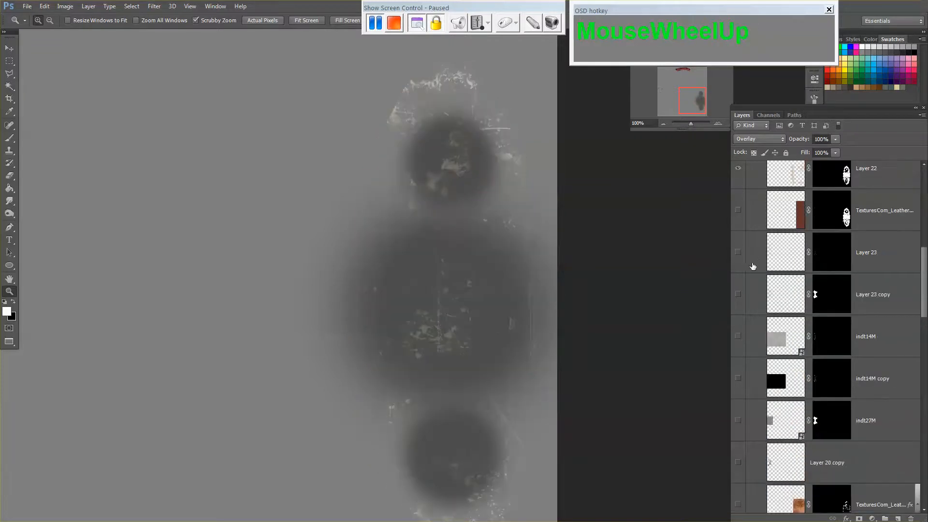
{"action": "left_click", "coordinate": [737, 216]}
{"action": "scroll", "coordinate": [763, 269], "scroll_direction": "up", "scroll_amount": 3}
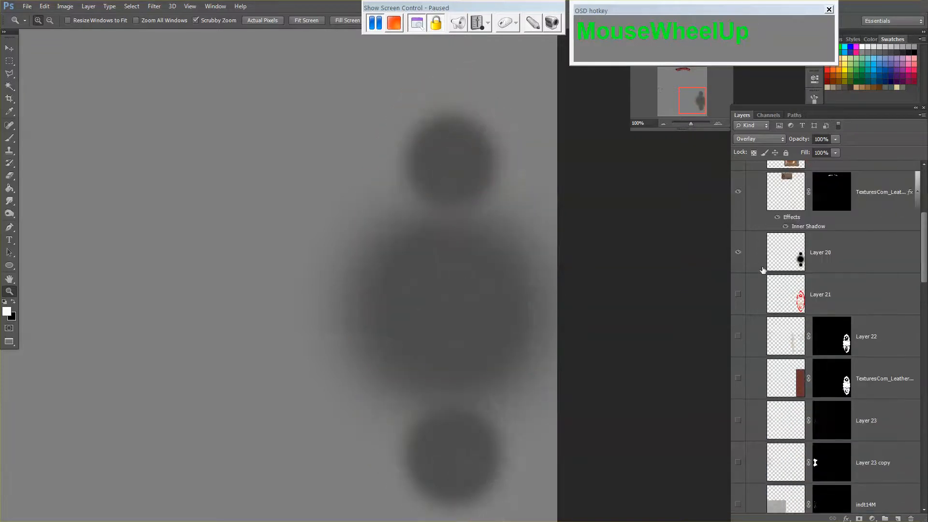
{"action": "left_click", "coordinate": [738, 252]}
{"action": "scroll", "coordinate": [742, 261], "scroll_direction": "up", "scroll_amount": 1}
{"action": "scroll", "coordinate": [766, 285], "scroll_direction": "up", "scroll_amount": 2}
{"action": "scroll", "coordinate": [768, 288], "scroll_direction": "up", "scroll_amount": 1}
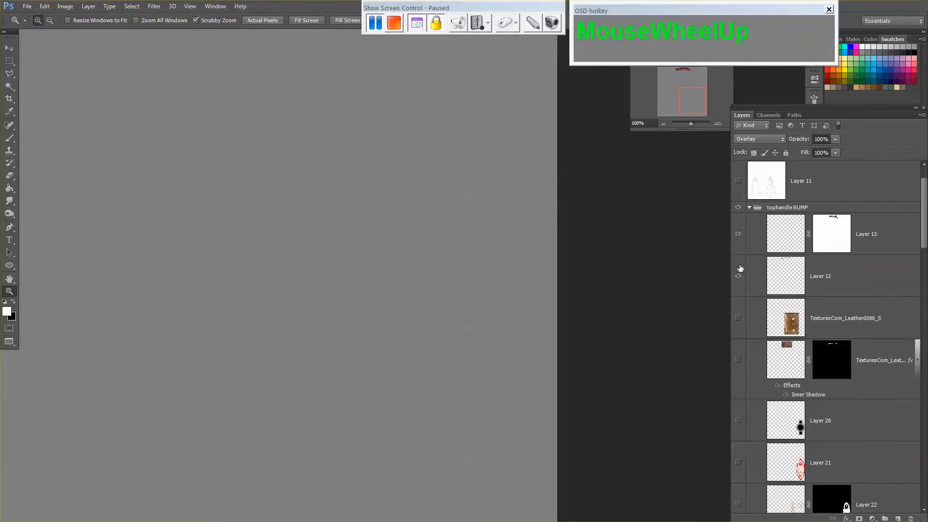
Step: Check the bottommost dark red leather layer in Normal blend mode and delete it from the tophandle BUMP group
{"action": "scroll", "coordinate": [798, 315], "scroll_direction": "down", "scroll_amount": 8}
{"action": "scroll", "coordinate": [798, 315], "scroll_direction": "up", "scroll_amount": 1}
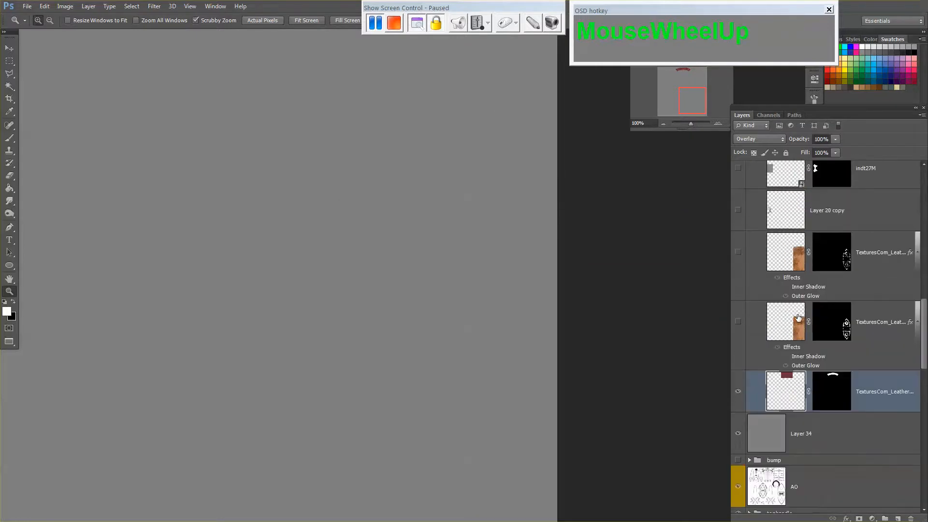
{"action": "left_click", "coordinate": [755, 139]}
{"action": "left_click", "coordinate": [756, 150]}
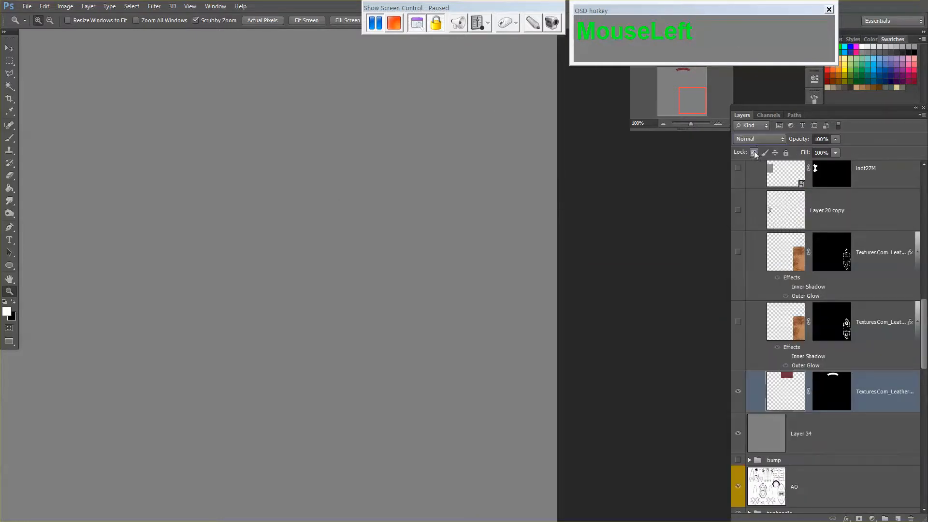
{"action": "left_click", "coordinate": [736, 394]}
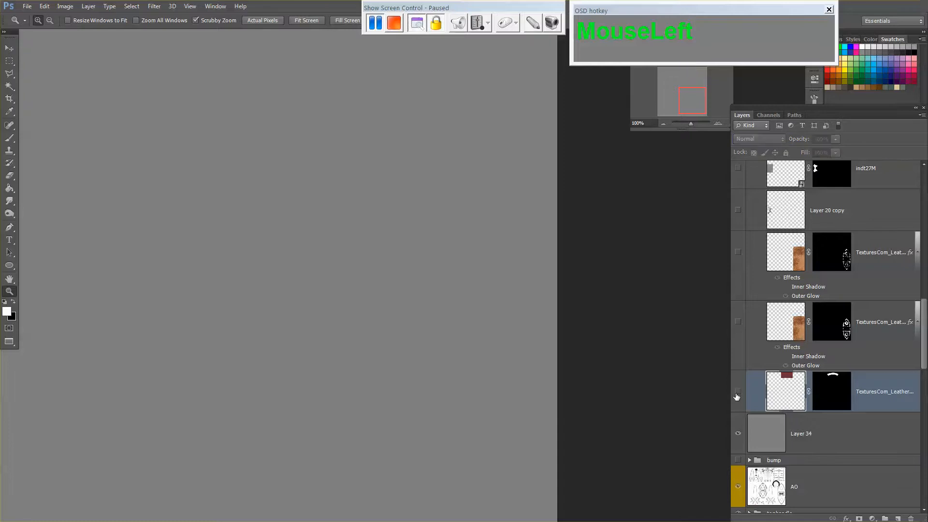
{"action": "left_click", "coordinate": [736, 394]}
{"action": "left_click", "coordinate": [785, 392]}
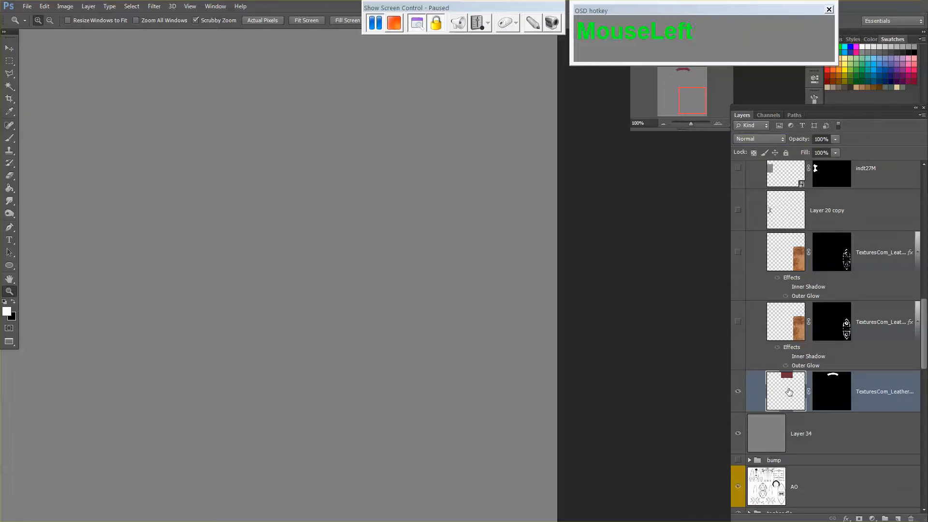
{"action": "key", "text": "Delete"}
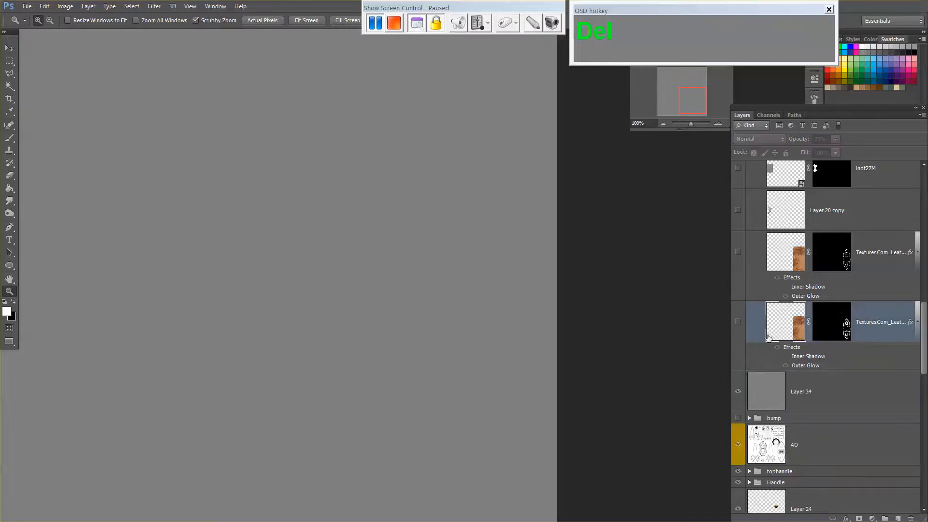
Step: Show the two orange leather layers at the bottom of the tophandle BUMP group and desaturate both
{"action": "left_click", "coordinate": [738, 322]}
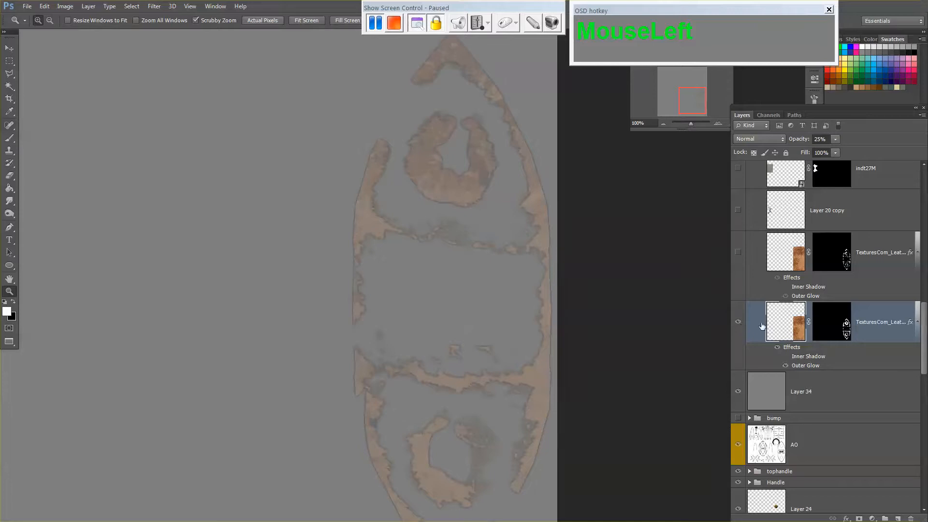
{"action": "left_click", "coordinate": [738, 252]}
{"action": "left_click", "coordinate": [781, 262]}
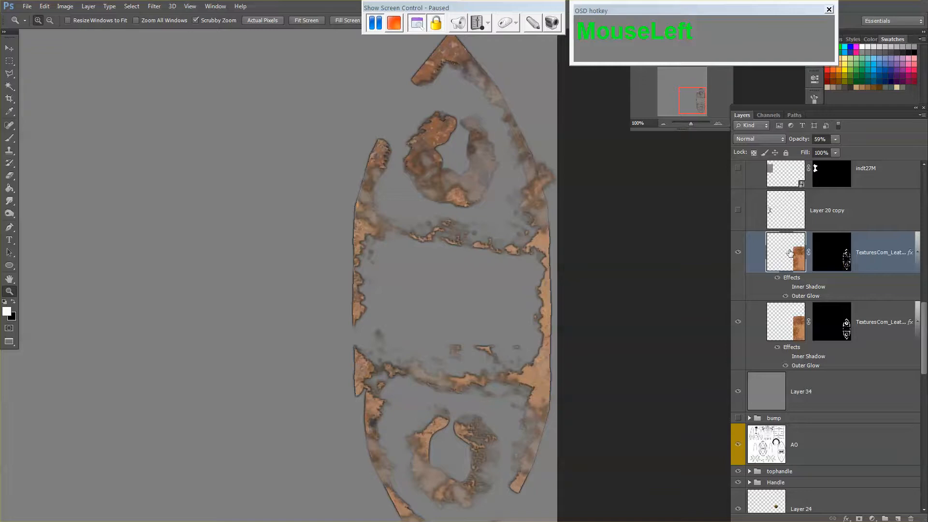
{"action": "key", "text": "ctrl+shift+u"}
{"action": "left_click", "coordinate": [789, 328]}
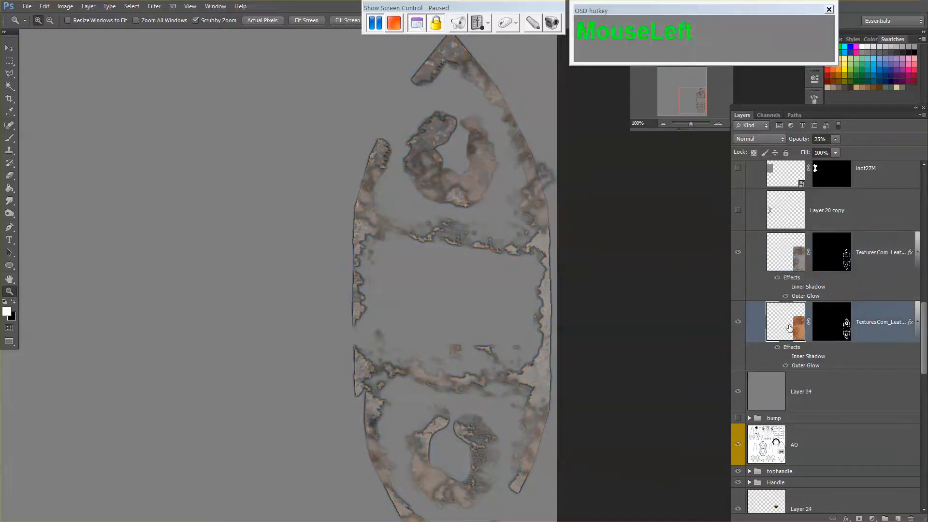
{"action": "key", "text": "ctrl+shift+u"}
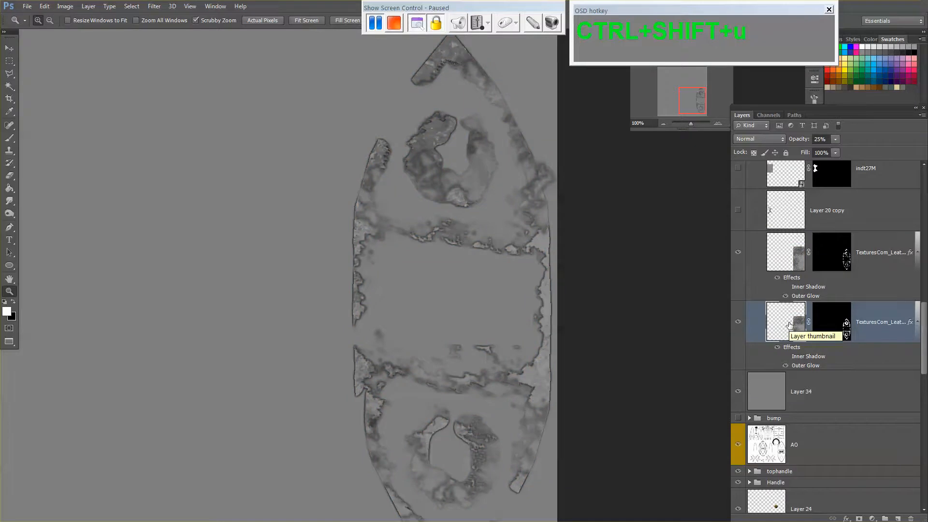
Step: Darken the lower desaturated leather layer with a Hue/Saturation lightness of -77
{"action": "key", "text": "ctrl+u"}
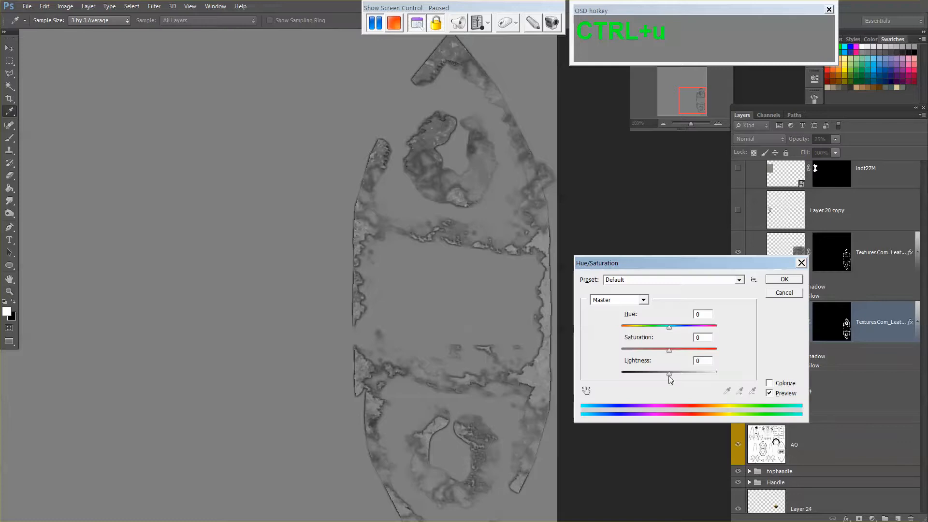
{"action": "left_click_drag", "start_coordinate": [668, 375], "coordinate": [631, 375]}
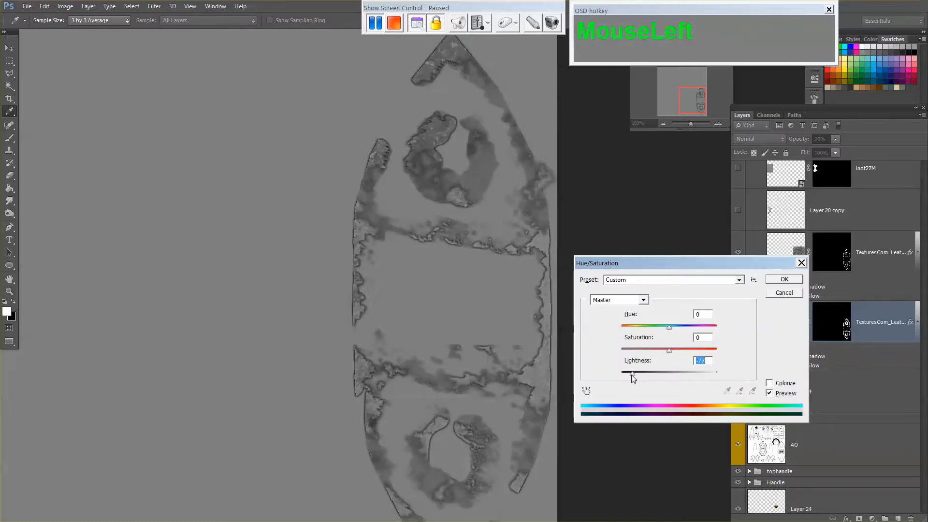
{"action": "left_click", "coordinate": [782, 281]}
Step: Darken the upper desaturated leather layer of the tophandle BUMP group with a Hue/Saturation lightness of -72
{"action": "left_click", "coordinate": [784, 257]}
{"action": "key", "text": "ctrl+u"}
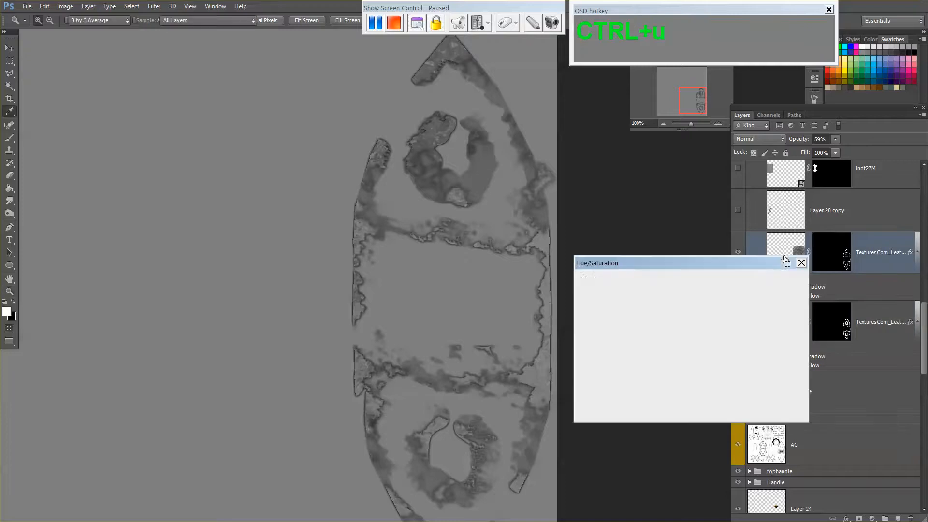
{"action": "left_click_drag", "start_coordinate": [670, 375], "coordinate": [634, 377]}
{"action": "left_click", "coordinate": [784, 279]}
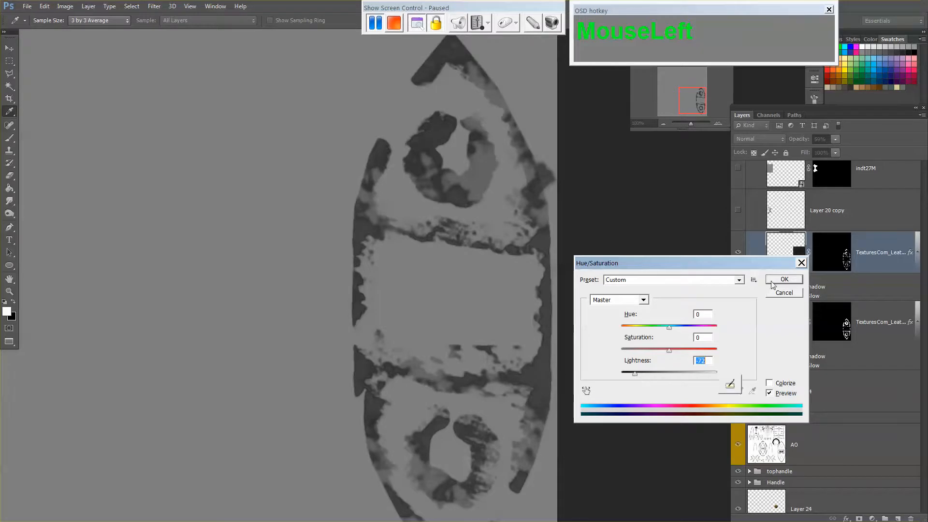
Step: Compare the two darkened leather layers around the handle's upper ring by toggling the upper one's visibility
{"action": "key", "text": "z"}
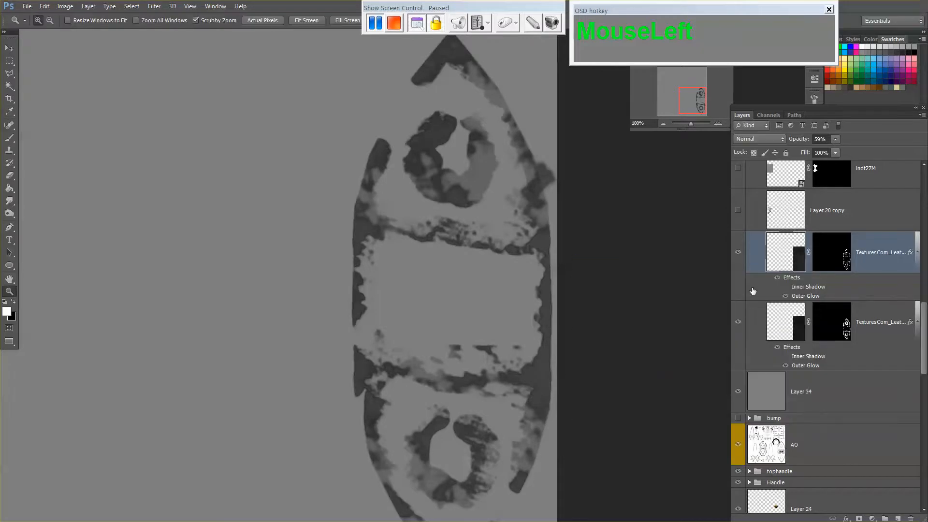
{"action": "left_click", "coordinate": [738, 252]}
{"action": "left_click", "coordinate": [738, 254]}
{"action": "left_click", "coordinate": [458, 150]}
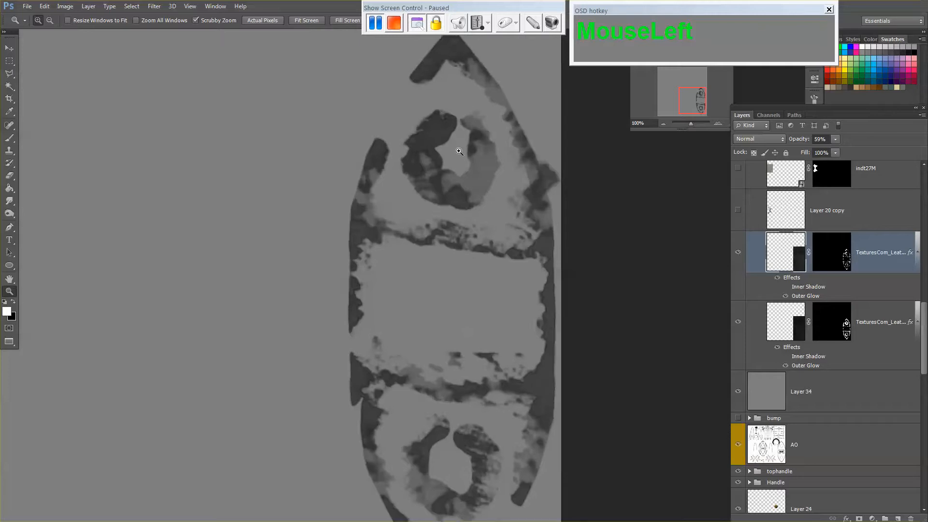
{"action": "left_click", "coordinate": [458, 151]}
{"action": "left_click_drag", "start_coordinate": [460, 189], "coordinate": [461, 257]}
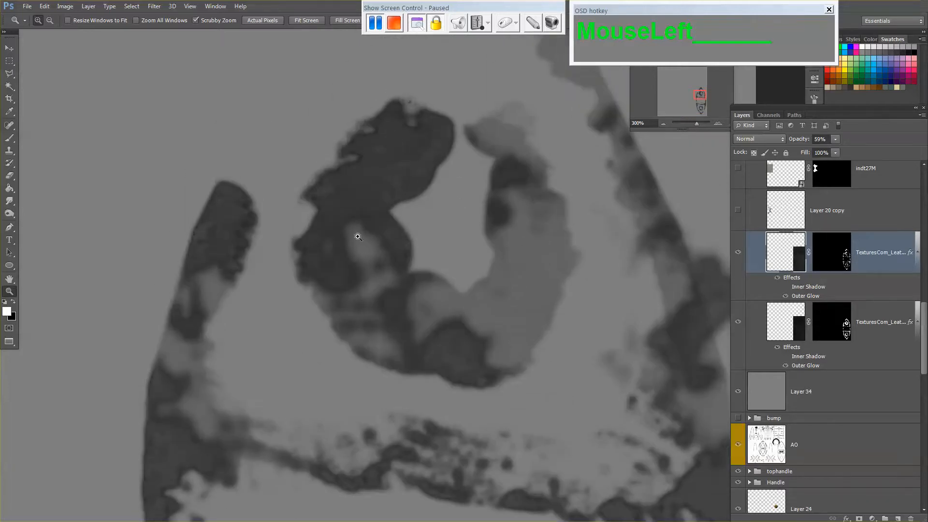
{"action": "left_click", "coordinate": [737, 253]}
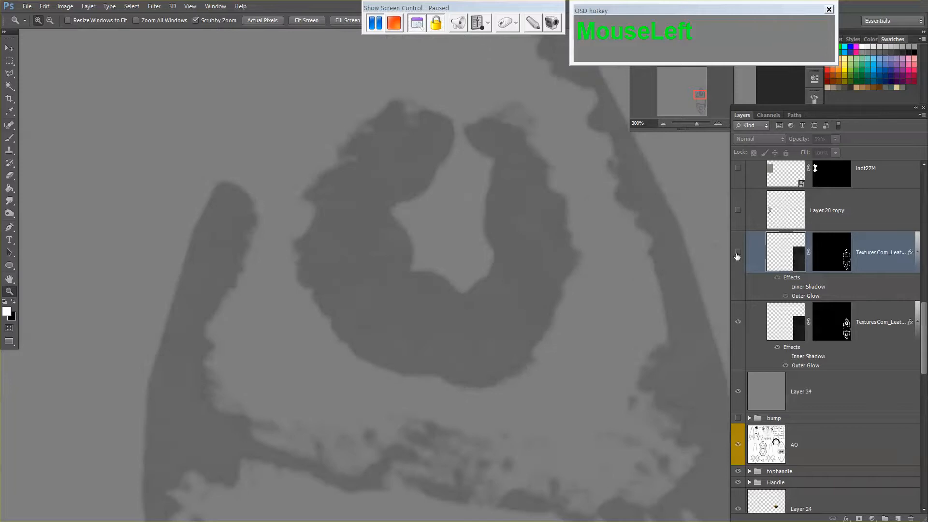
{"action": "left_click", "coordinate": [782, 325]}
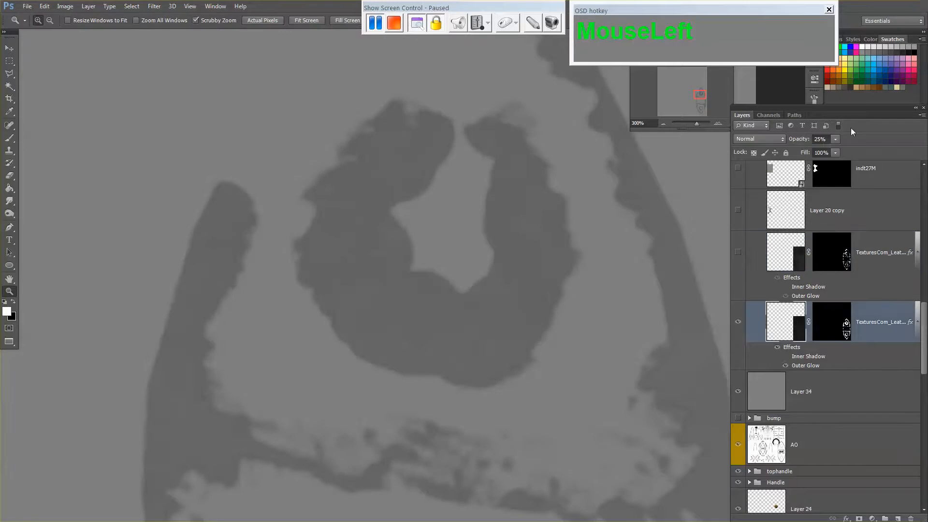
{"action": "left_click", "coordinate": [738, 252]}
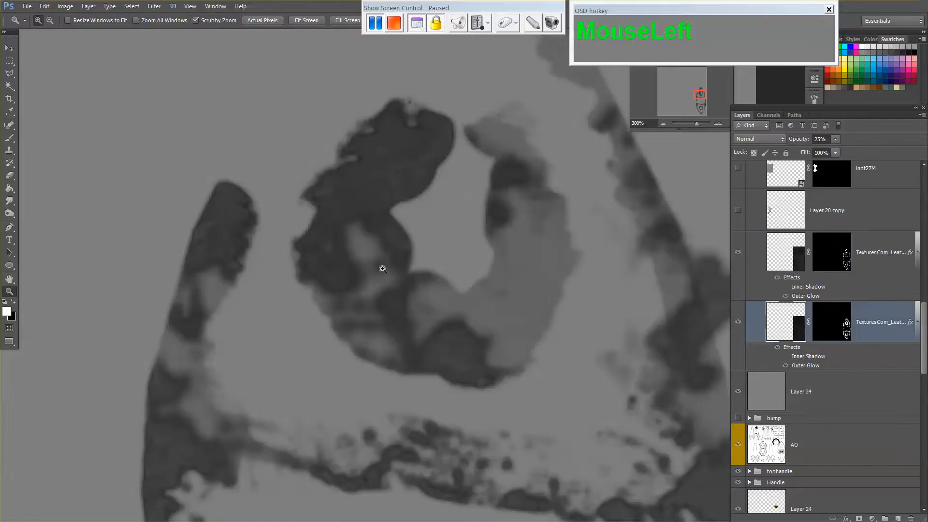
{"action": "left_click", "coordinate": [445, 245], "text": "alt"}
{"action": "left_click", "coordinate": [445, 245], "text": "alt"}
{"action": "left_click", "coordinate": [445, 245], "text": "alt"}
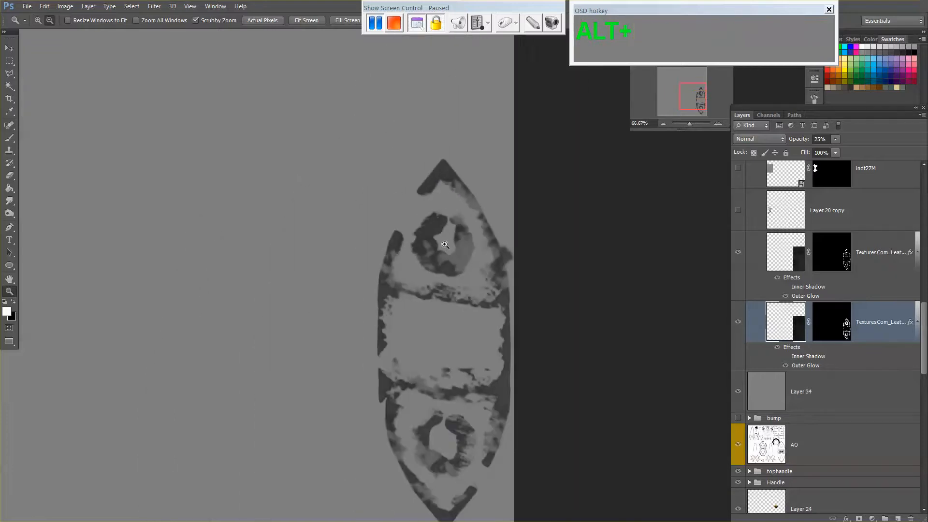
{"action": "left_click_drag", "start_coordinate": [454, 278], "coordinate": [493, 268]}
Step: Delete Layer 20 copy and the indt27M layer from the tophandle BUMP group
{"action": "scroll", "coordinate": [747, 304], "scroll_direction": "up", "scroll_amount": 2}
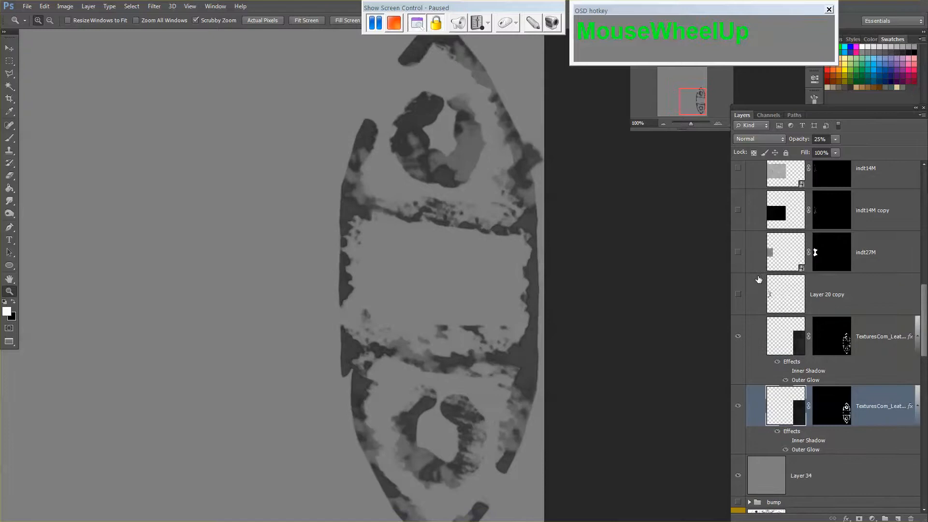
{"action": "left_click", "coordinate": [738, 294]}
{"action": "left_click", "coordinate": [767, 309]}
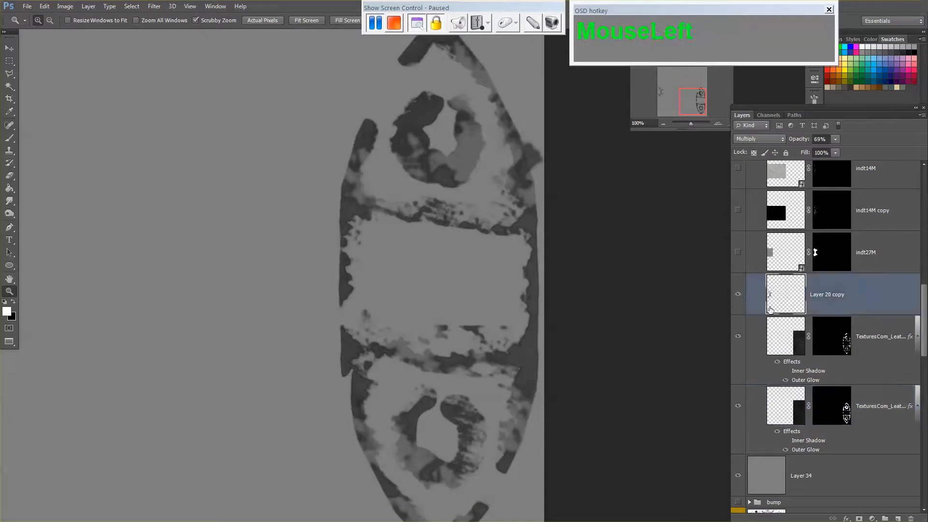
{"action": "key", "text": "Delete"}
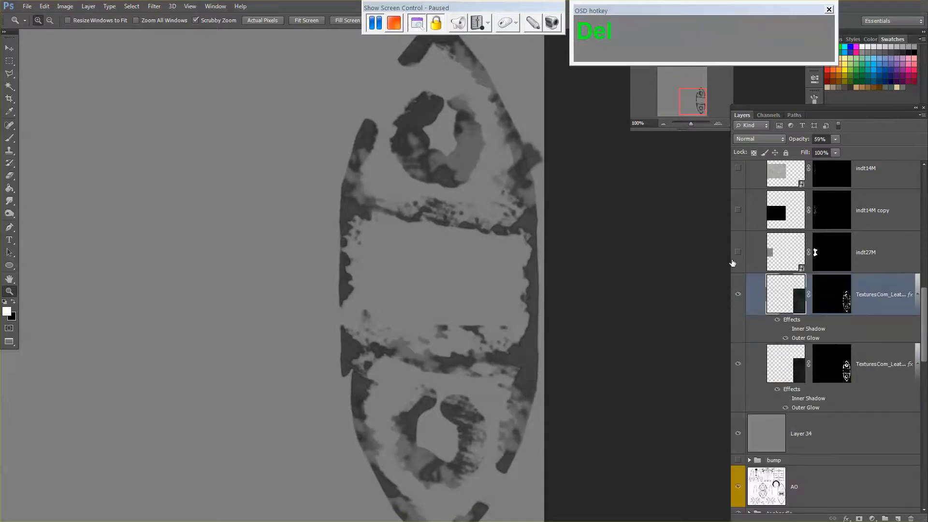
{"action": "left_click", "coordinate": [738, 252]}
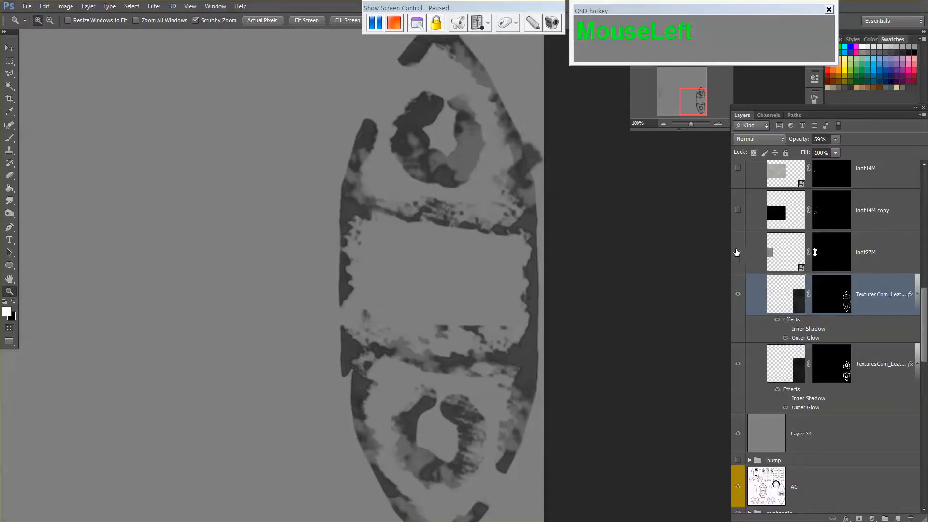
{"action": "left_click", "coordinate": [784, 254]}
{"action": "key", "text": "Delete"}
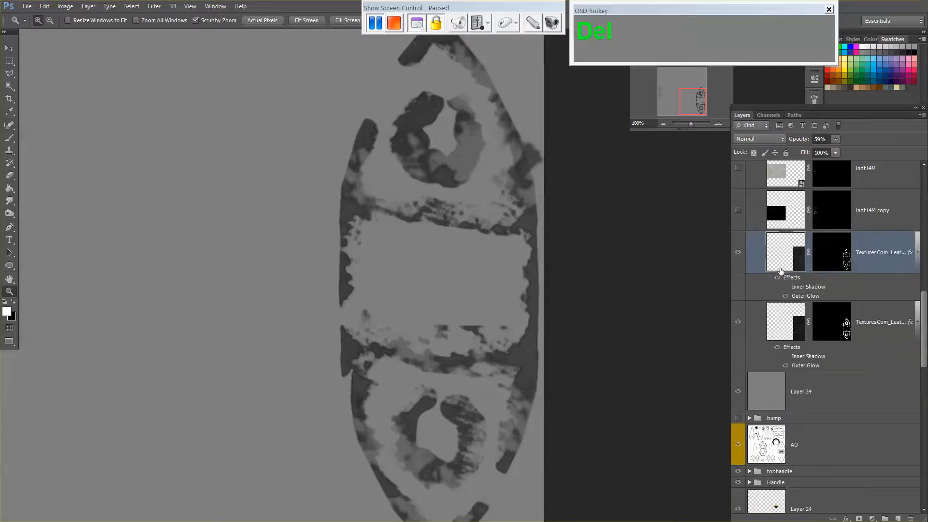
Step: Delete the indt14M copy and indt14M layers above the darkened leather layers
{"action": "left_click", "coordinate": [740, 213]}
{"action": "left_click", "coordinate": [784, 212]}
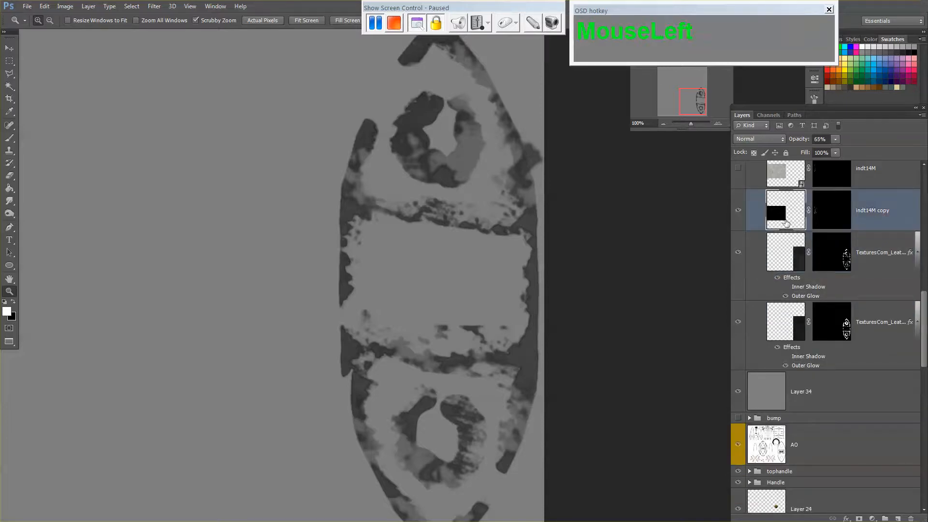
{"action": "key", "text": "Delete"}
{"action": "scroll", "coordinate": [784, 231], "scroll_direction": "up", "scroll_amount": 1}
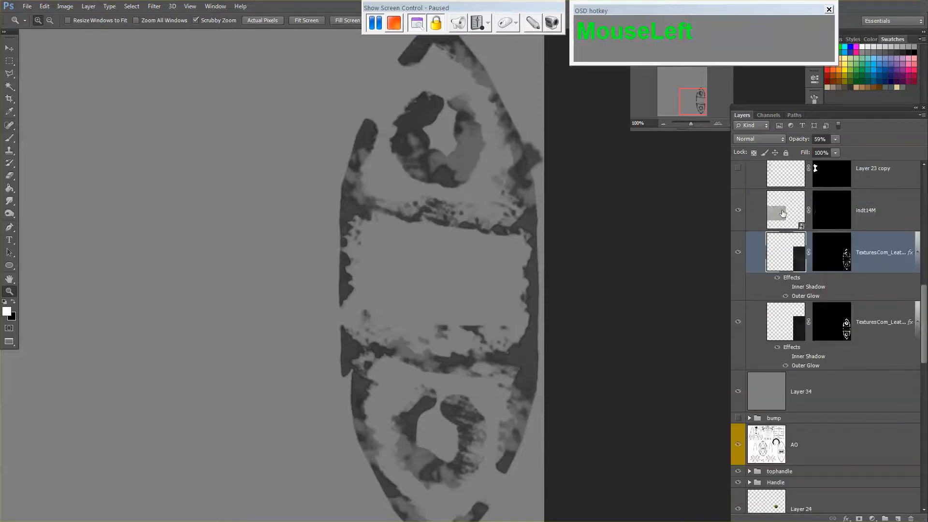
{"action": "left_click", "coordinate": [783, 213]}
{"action": "key", "text": "Delete"}
Step: Delete Layer 23 copy and Layer 23 from the tophandle BUMP group
{"action": "scroll", "coordinate": [773, 229], "scroll_direction": "up", "scroll_amount": 1}
{"action": "scroll", "coordinate": [773, 229], "scroll_direction": "up", "scroll_amount": 1}
{"action": "left_click", "coordinate": [741, 253]}
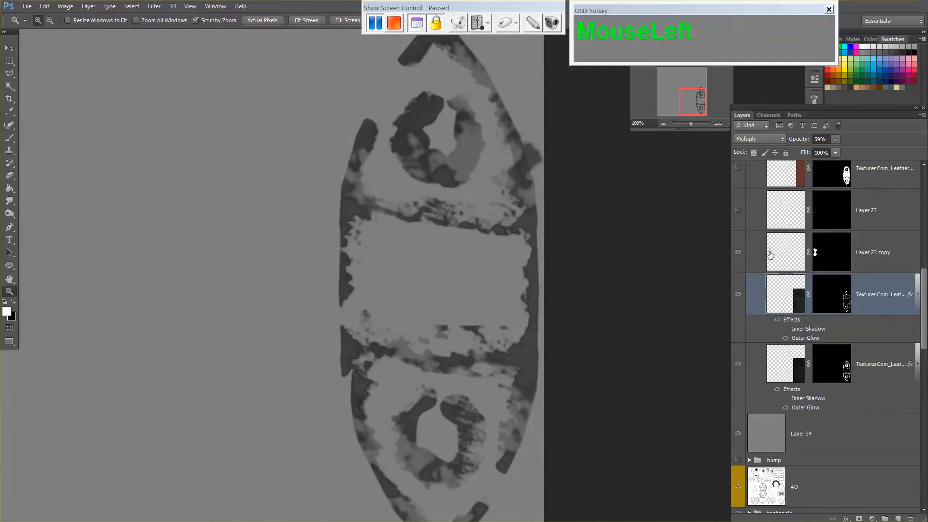
{"action": "left_click", "coordinate": [770, 254]}
{"action": "key", "text": "Delete"}
{"action": "scroll", "coordinate": [768, 255], "scroll_direction": "up", "scroll_amount": 1}
{"action": "left_click", "coordinate": [741, 254]}
{"action": "left_click", "coordinate": [770, 254]}
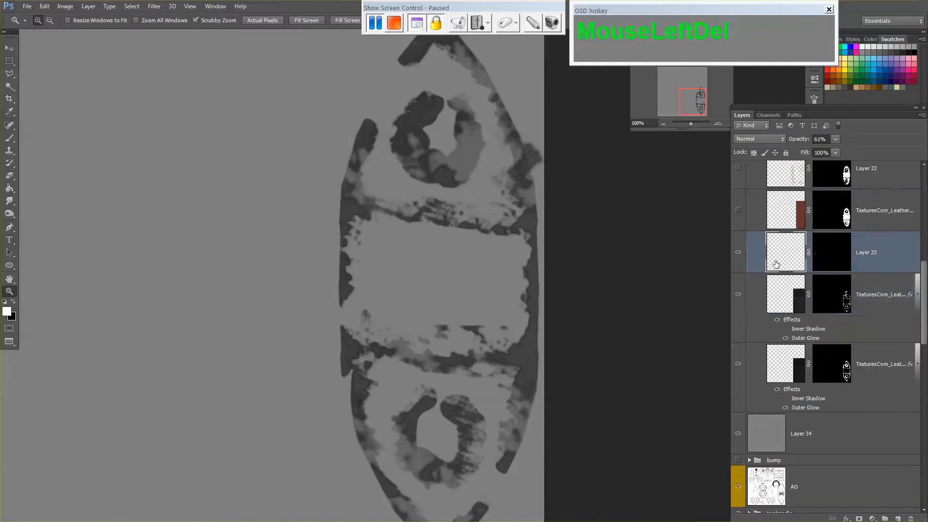
{"action": "key", "text": "Delete"}
Step: Show the red Overlay leather layer directly above the two darkened leather layers and desaturate it
{"action": "scroll", "coordinate": [769, 255], "scroll_direction": "up", "scroll_amount": 1}
{"action": "left_click", "coordinate": [738, 254]}
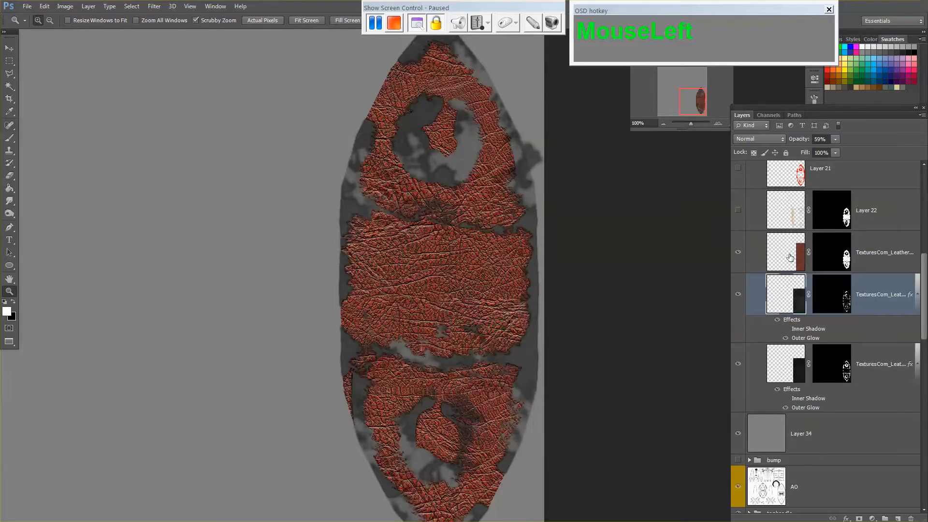
{"action": "left_click", "coordinate": [790, 257]}
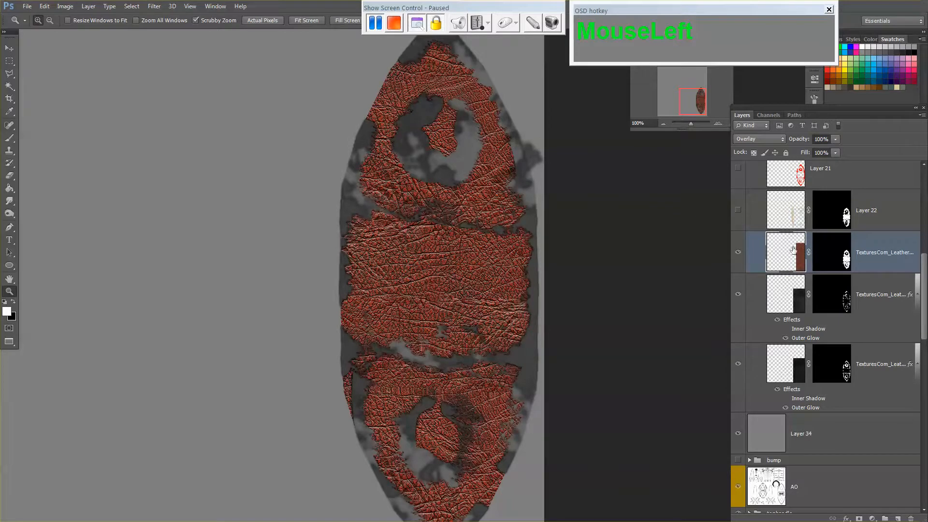
{"action": "key", "text": "ctrl+shift+u"}
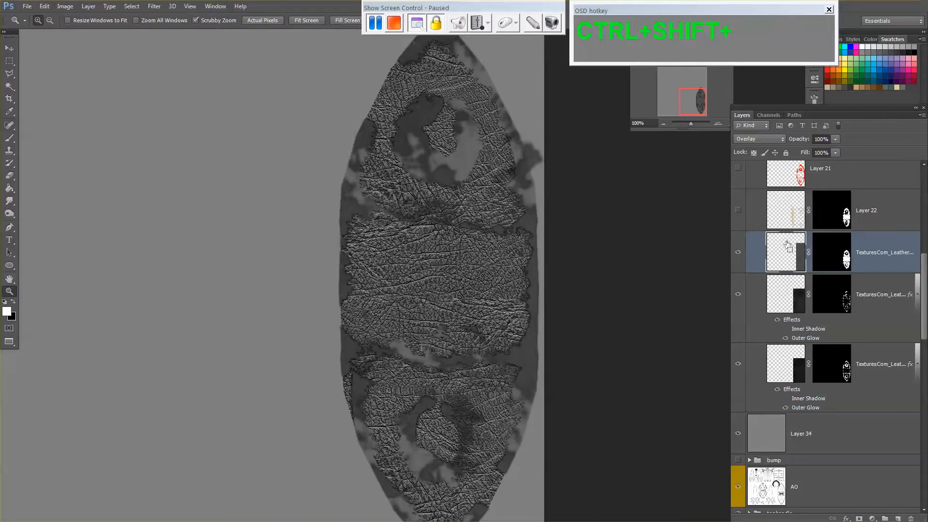
Step: Save a Targa copy of the image over IC_Name_Dagger_Bump.tga in the images folder at 24 bits/pixel
{"action": "key", "text": "ctrl+shift+s"}
{"action": "key", "text": "Tab"}
{"action": "key", "text": "t"}
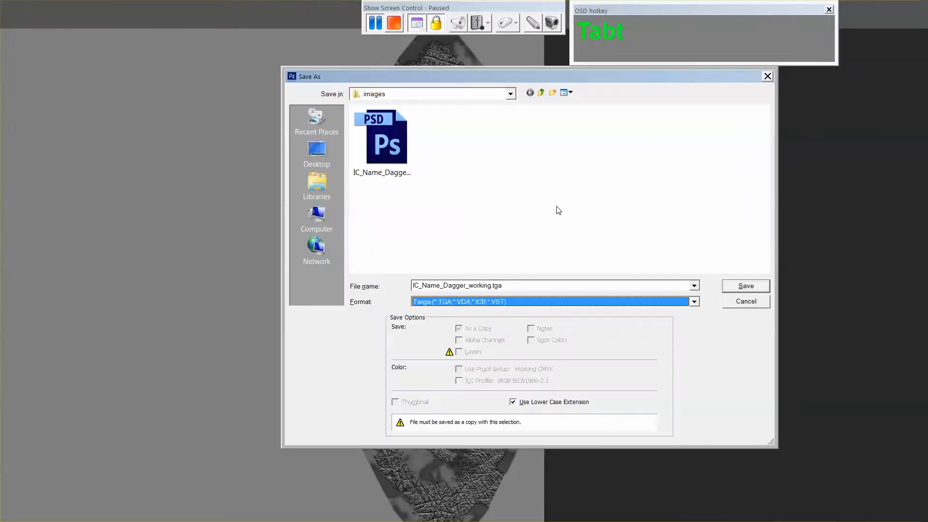
{"action": "left_click", "coordinate": [459, 158]}
{"action": "left_click", "coordinate": [408, 163]}
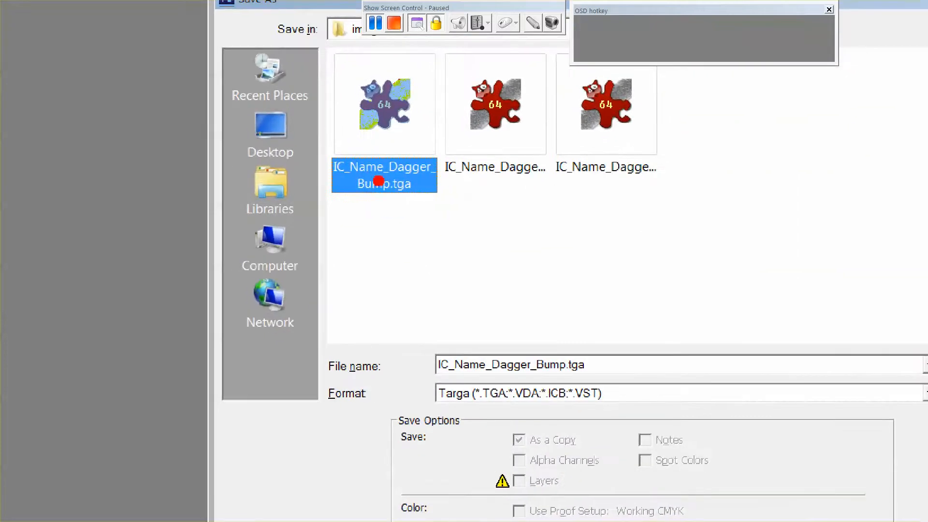
{"action": "left_click_drag", "start_coordinate": [382, 225], "coordinate": [396, 365], "text": "ctrl+shift"}
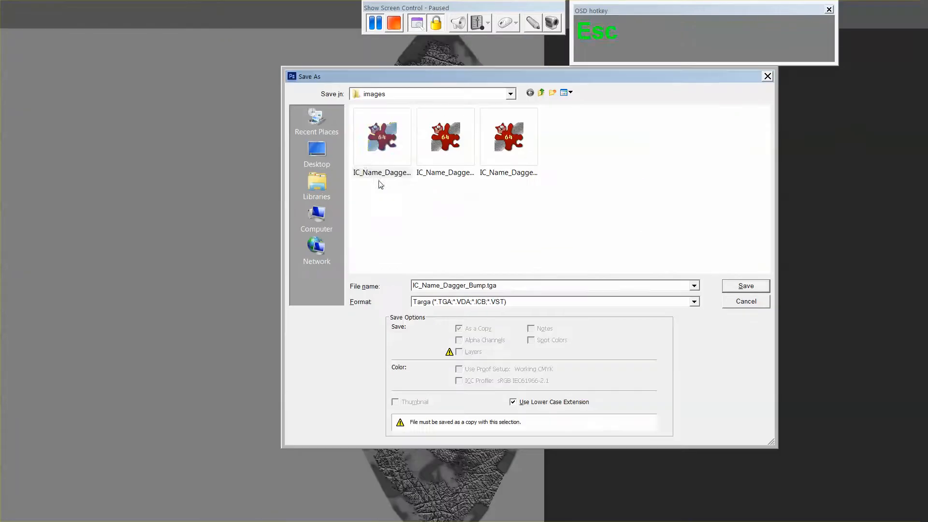
{"action": "left_click", "coordinate": [406, 151]}
{"action": "left_click", "coordinate": [394, 161]}
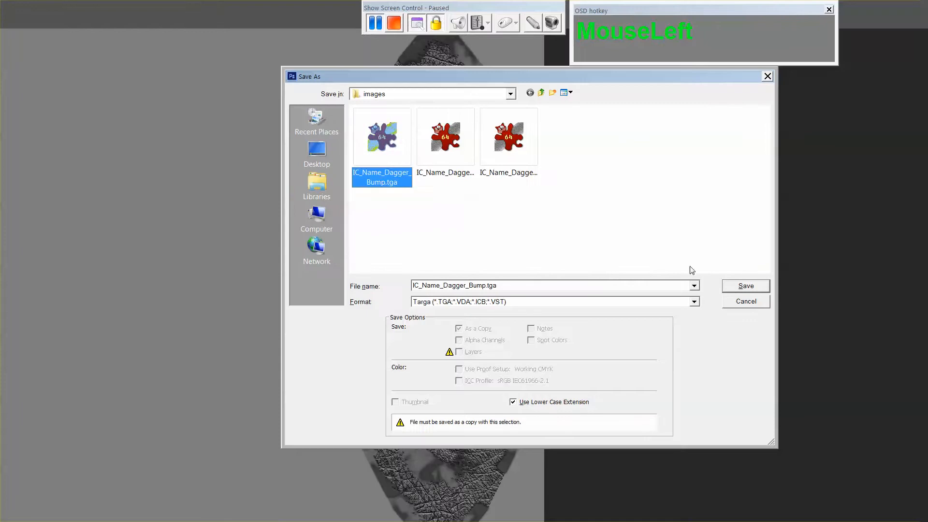
{"action": "left_click", "coordinate": [727, 286]}
{"action": "left_click", "coordinate": [431, 212]}
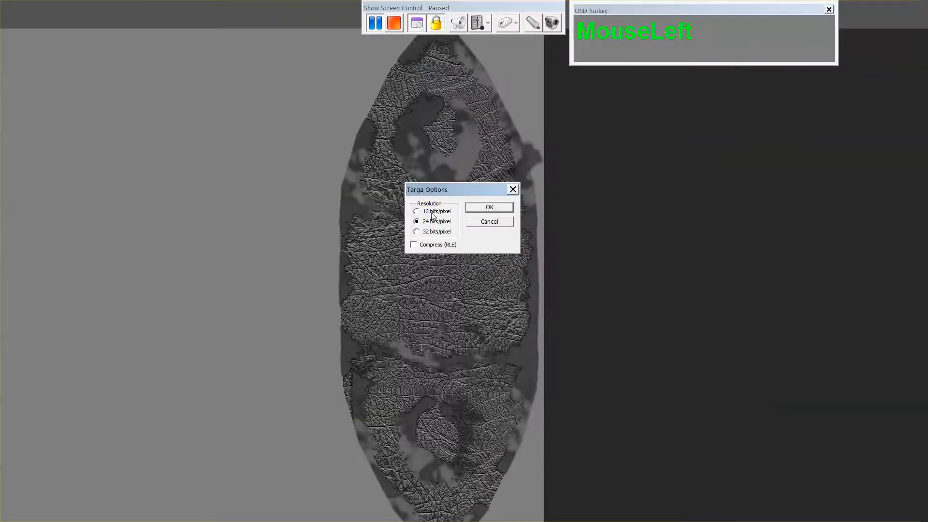
{"action": "left_click", "coordinate": [489, 209]}
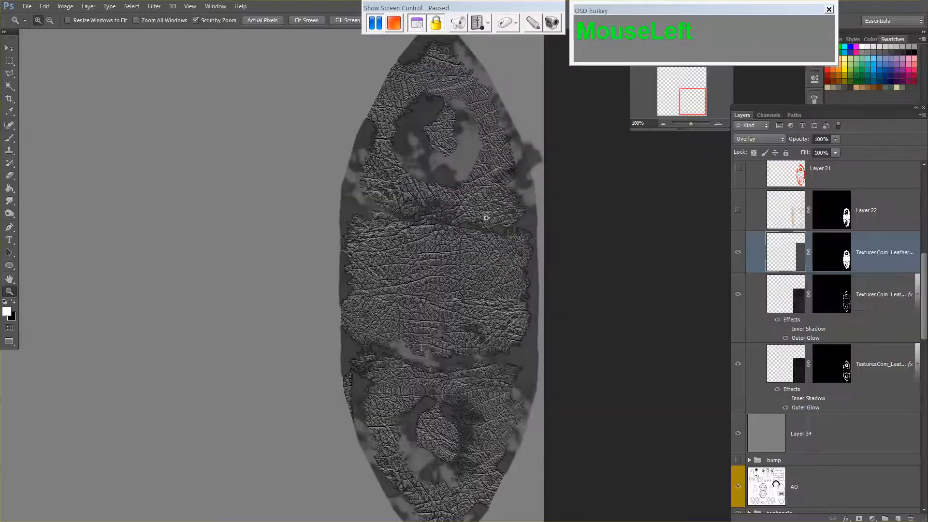
Step: Switch to Maya and connect a File texture to the Bump Mapping of the Dagger_blinn_01 material
{"action": "key", "text": "alt+Tab"}
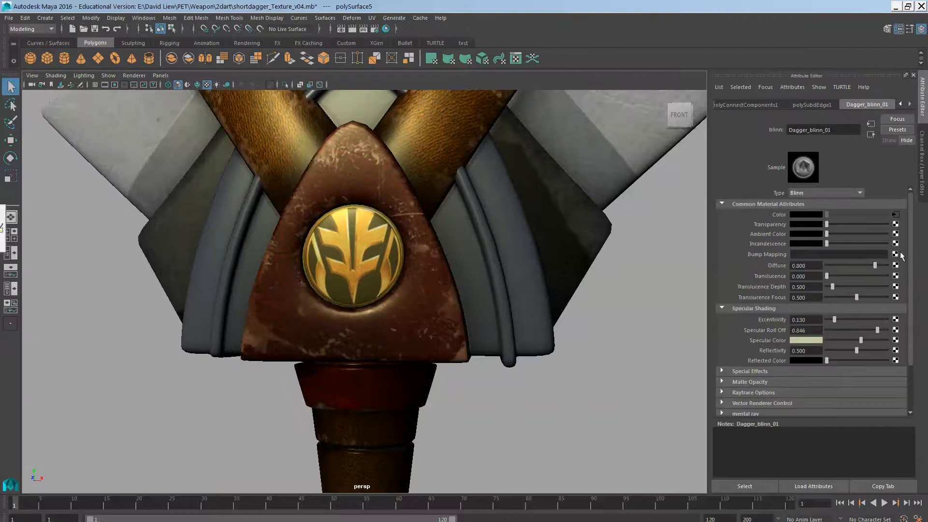
{"action": "left_click", "coordinate": [894, 254]}
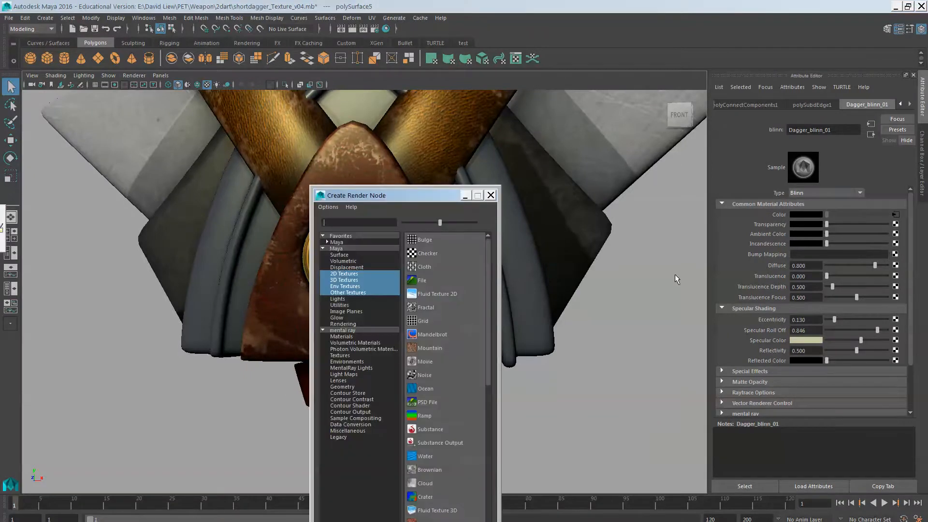
{"action": "left_click", "coordinate": [447, 279]}
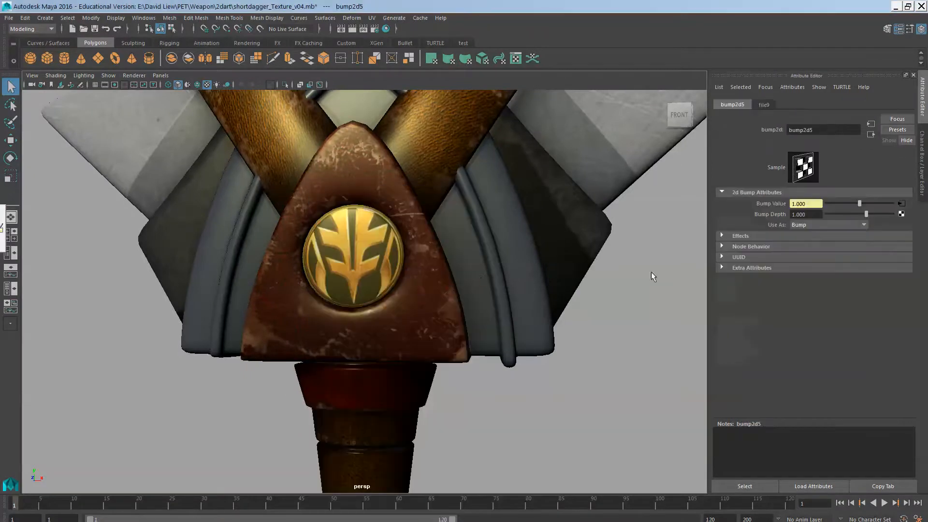
Step: Load IC_Name_Dagger_Bump.tga from the project's images folder as the bump file texture's image
{"action": "left_click", "coordinate": [902, 204]}
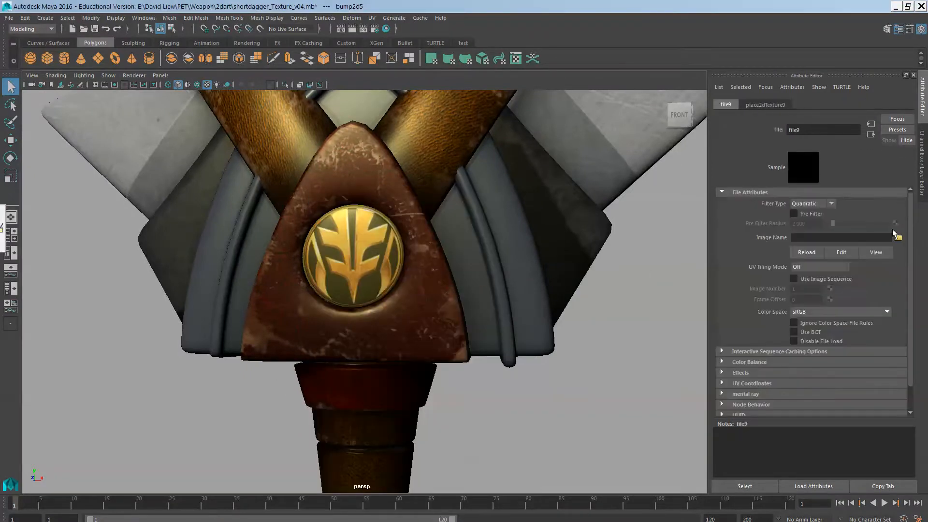
{"action": "left_click", "coordinate": [897, 237]}
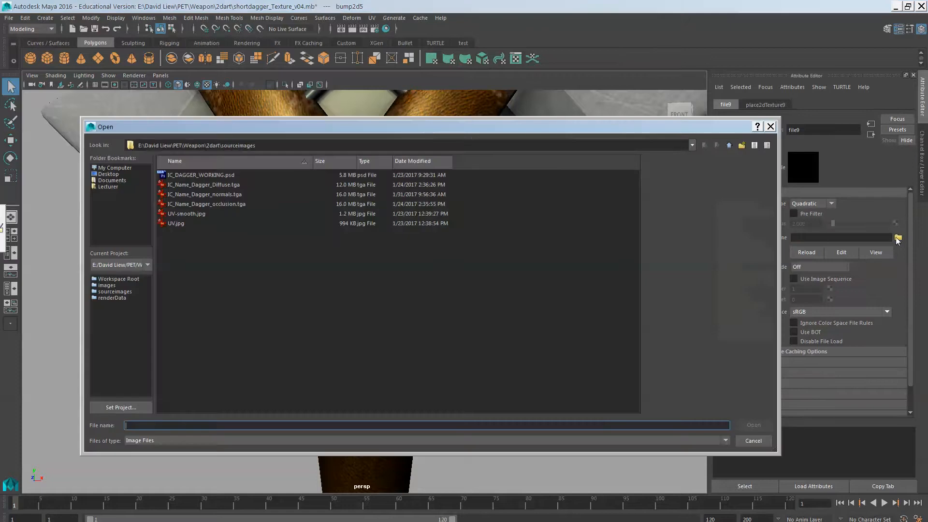
{"action": "left_click", "coordinate": [227, 184]}
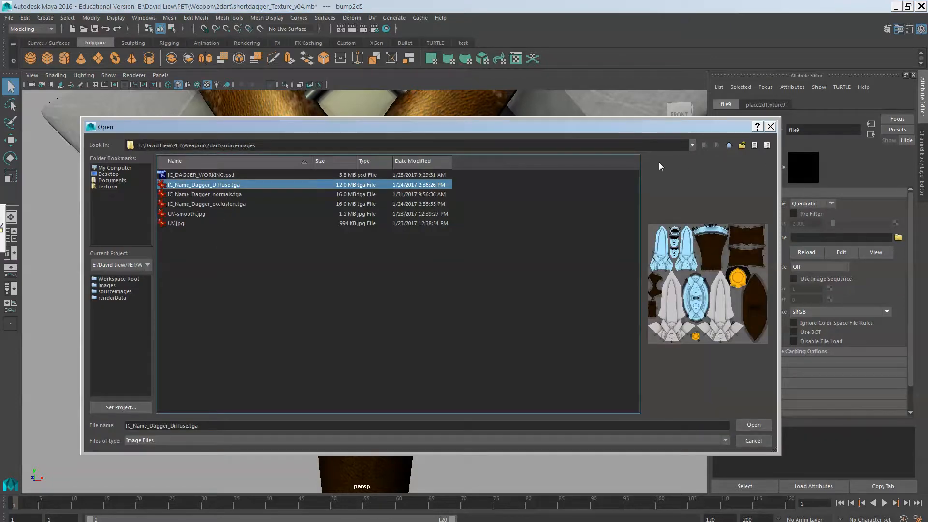
{"action": "left_click", "coordinate": [730, 146]}
{"action": "double_click", "coordinate": [179, 176]}
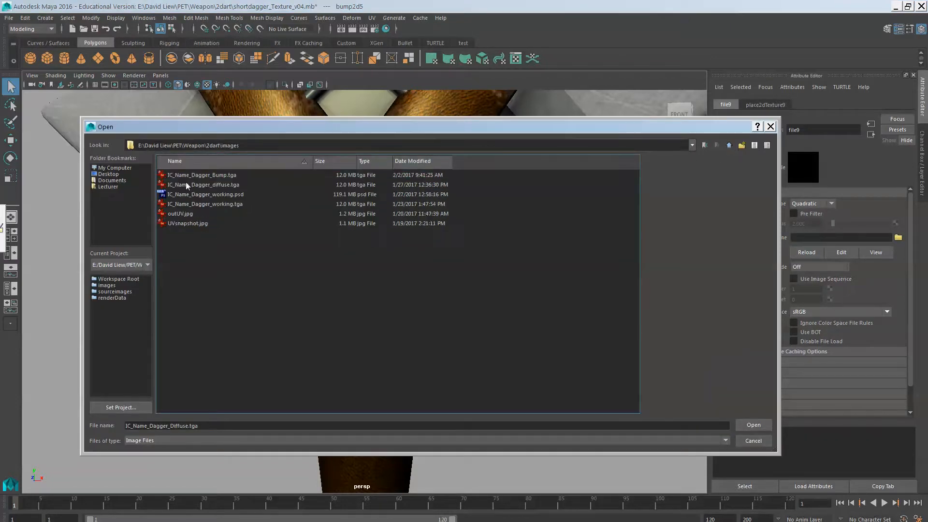
{"action": "left_click", "coordinate": [213, 177]}
{"action": "left_click", "coordinate": [752, 425]}
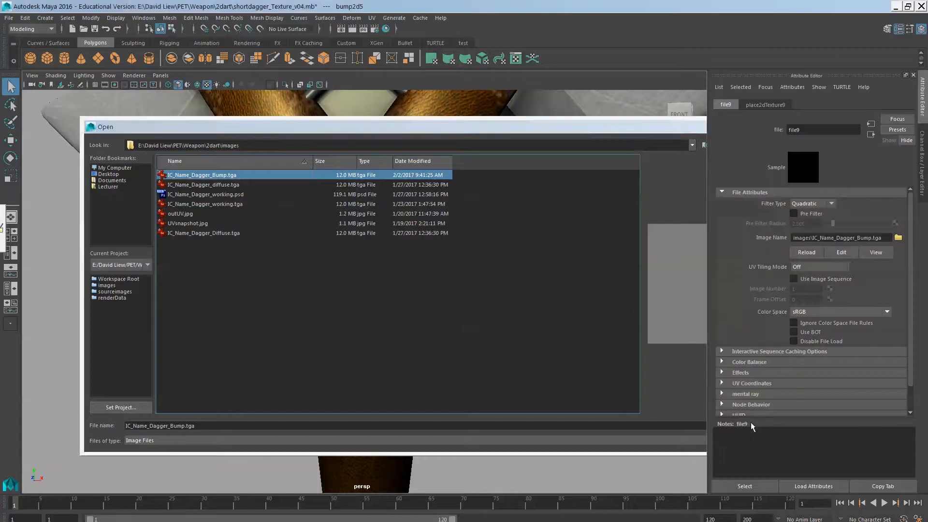
Step: Set the Bump Depth of the dagger's bump2d node to 0.3
{"action": "left_click_drag", "start_coordinate": [645, 312], "coordinate": [597, 314]}
{"action": "left_click_drag", "start_coordinate": [704, 261], "coordinate": [651, 286]}
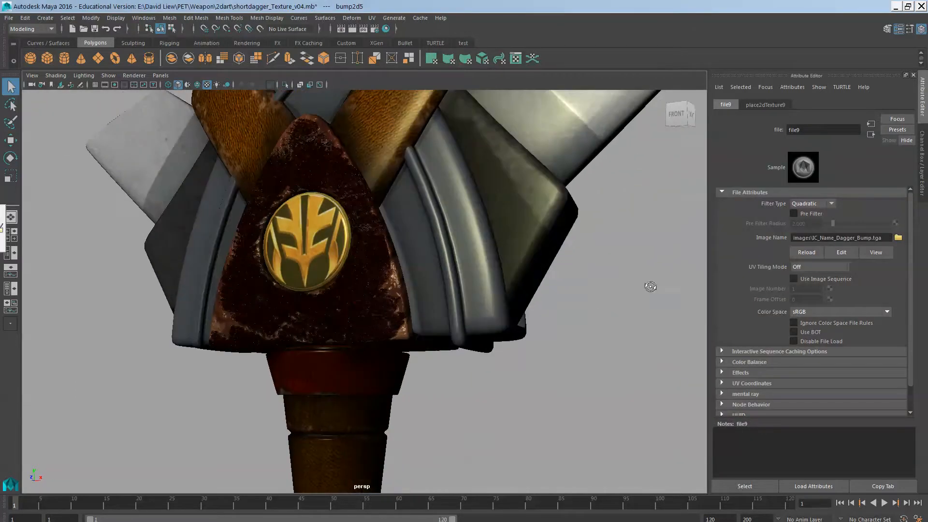
{"action": "left_click", "coordinate": [871, 135]}
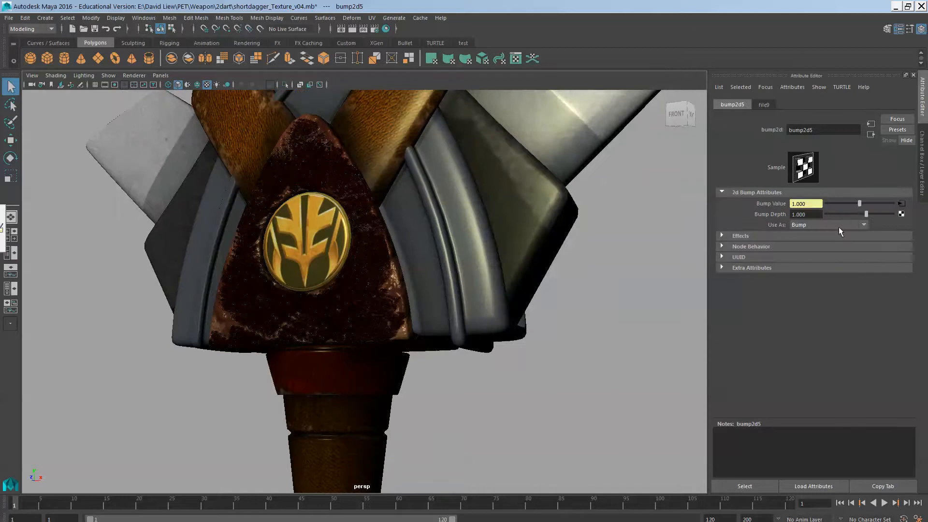
{"action": "double_click", "coordinate": [799, 214]}
{"action": "type", "text": "0.3"}
{"action": "key", "text": "Return"}
Step: Deselect the texture node and examine the bump effect on the dagger's leather plate from several angles and distances
{"action": "left_click_drag", "start_coordinate": [460, 329], "coordinate": [479, 338]}
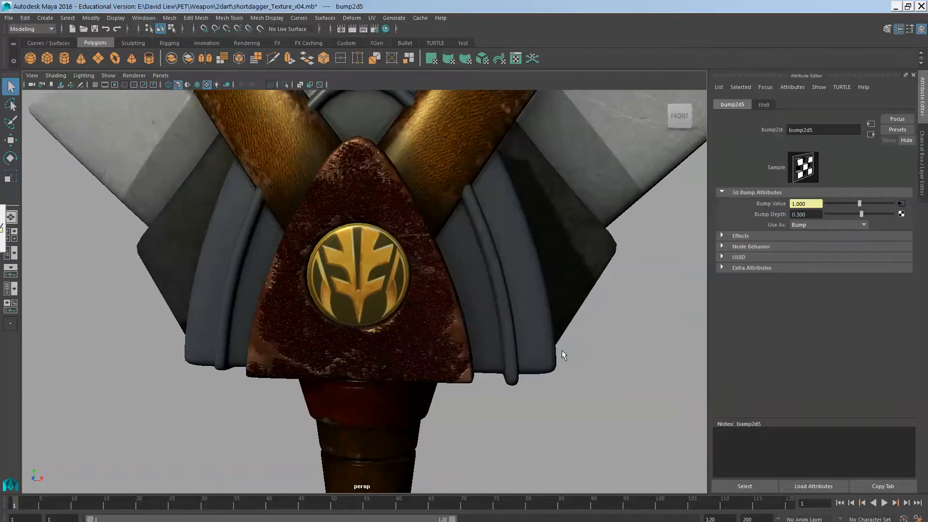
{"action": "left_click", "coordinate": [561, 349]}
{"action": "left_click_drag", "start_coordinate": [562, 350], "coordinate": [544, 288]}
{"action": "scroll", "coordinate": [510, 348], "scroll_direction": "up", "scroll_amount": 5}
{"action": "scroll", "coordinate": [511, 346], "scroll_direction": "down", "scroll_amount": 8}
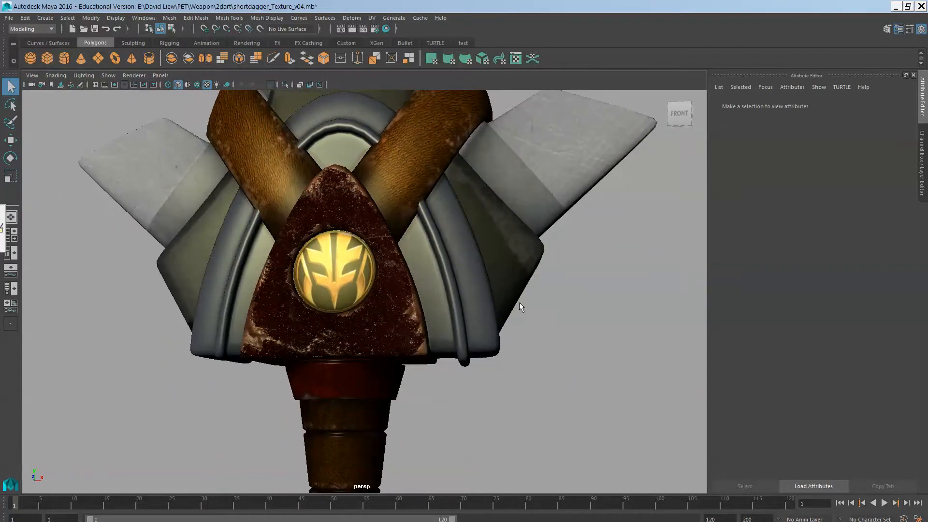
{"action": "scroll", "coordinate": [519, 303], "scroll_direction": "up", "scroll_amount": 5}
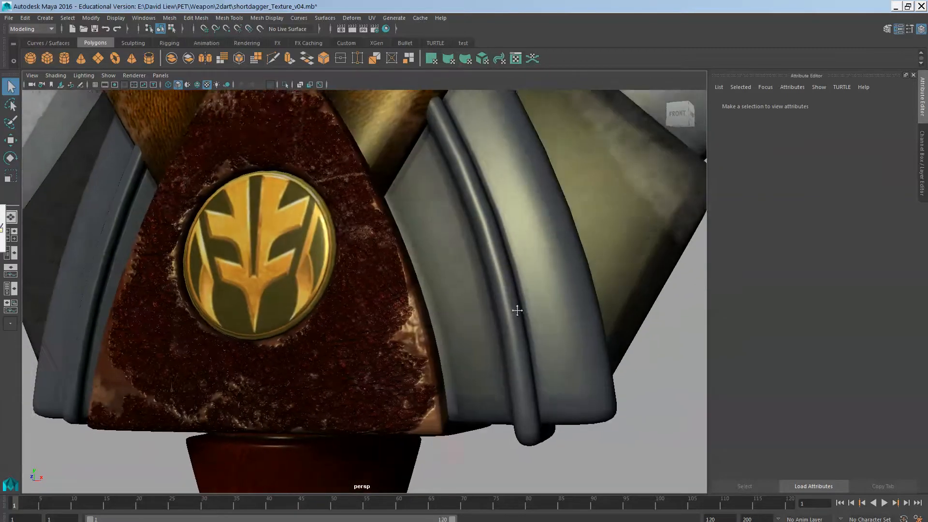
{"action": "scroll", "coordinate": [527, 286], "scroll_direction": "down", "scroll_amount": 5}
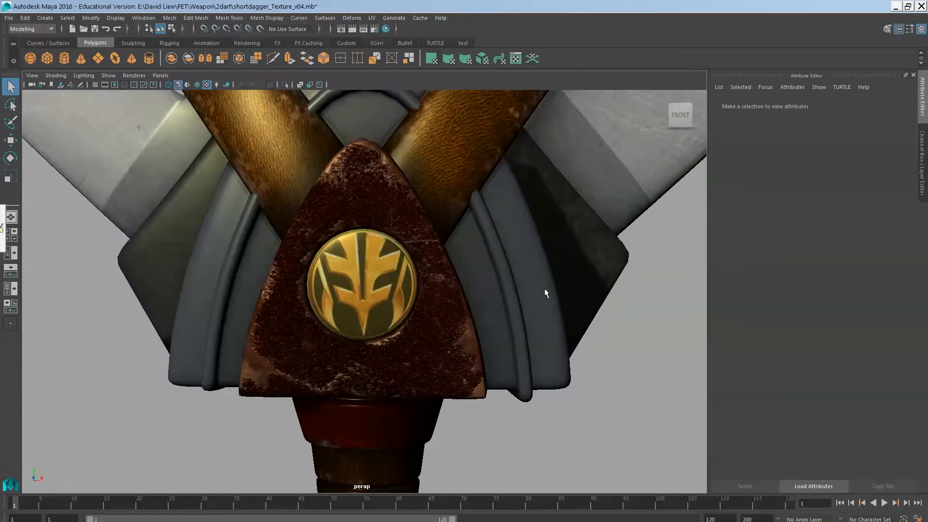
Step: Switch to Photoshop and adjust the Overlay leather layer with Levels, setting the input levels to 14, 1.84 and 141
{"action": "key", "text": "alt+Tab"}
{"action": "key", "text": "alt+Tab"}
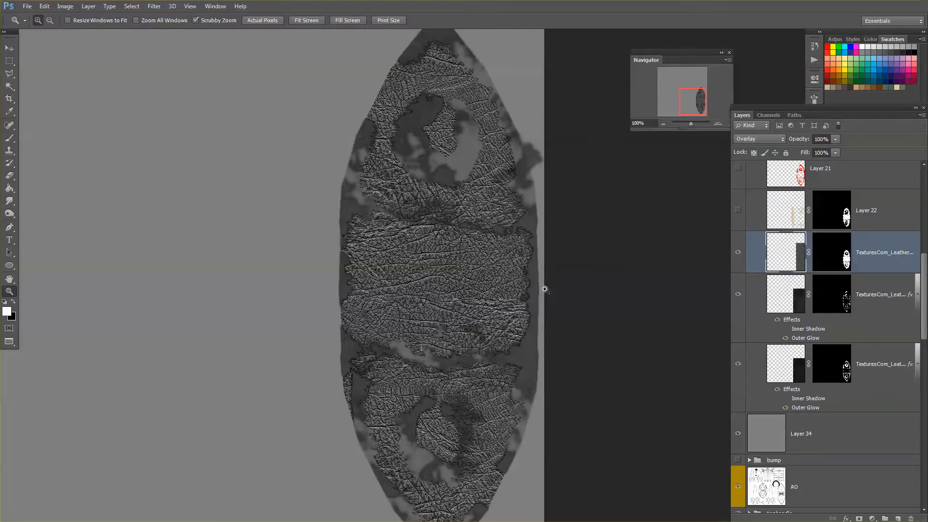
{"action": "left_click", "coordinate": [500, 283]}
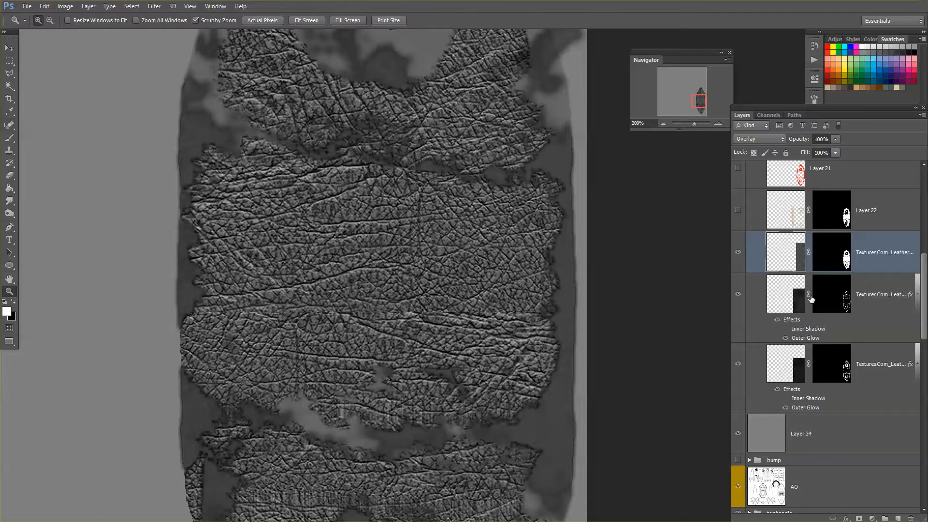
{"action": "left_click", "coordinate": [347, 259]}
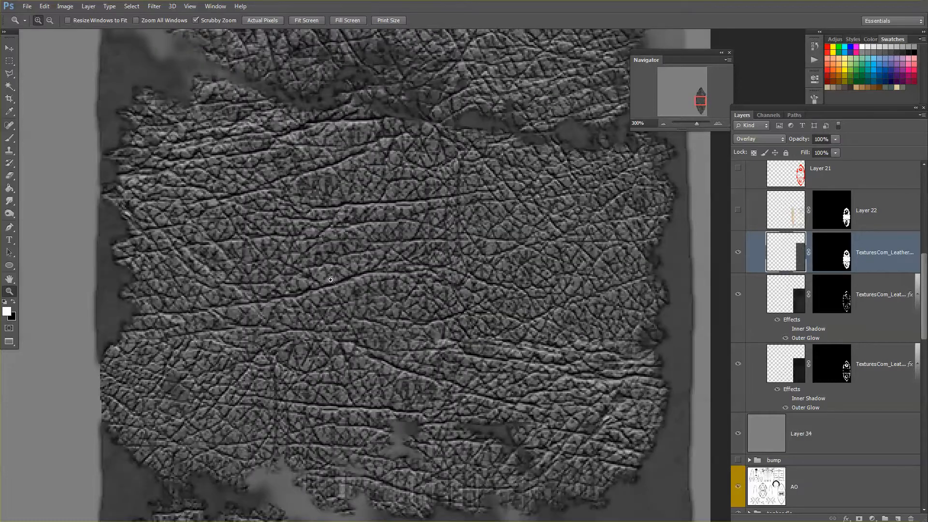
{"action": "key", "text": "alt"}
{"action": "left_click", "coordinate": [412, 280], "text": "alt"}
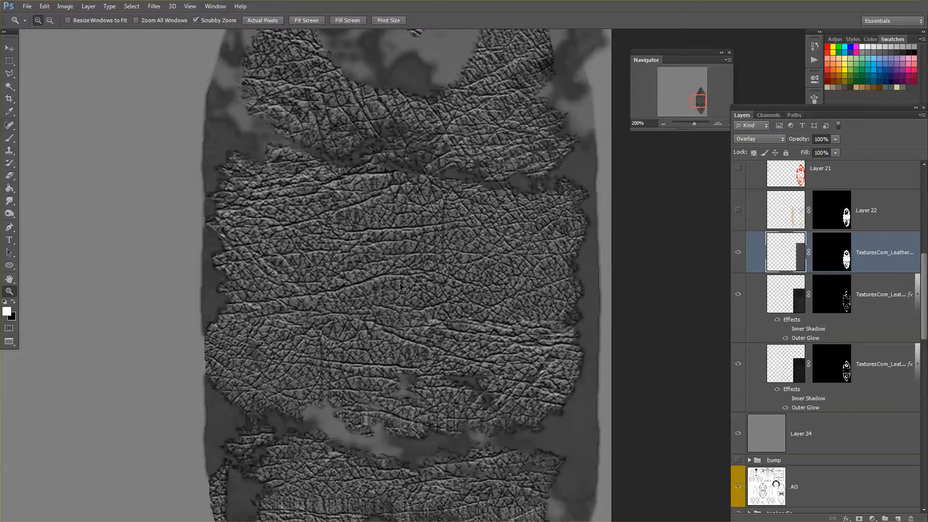
{"action": "key", "text": "ctrl+l"}
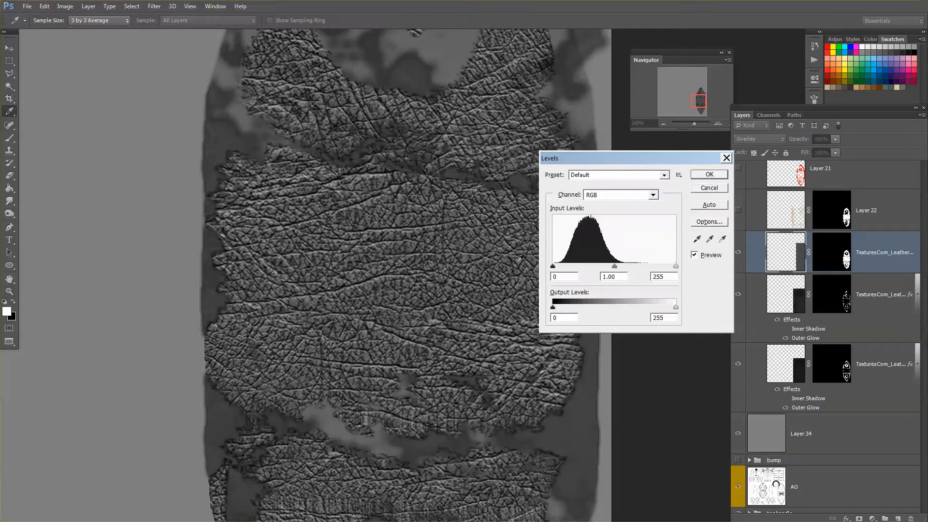
{"action": "left_click_drag", "start_coordinate": [637, 159], "coordinate": [624, 206]}
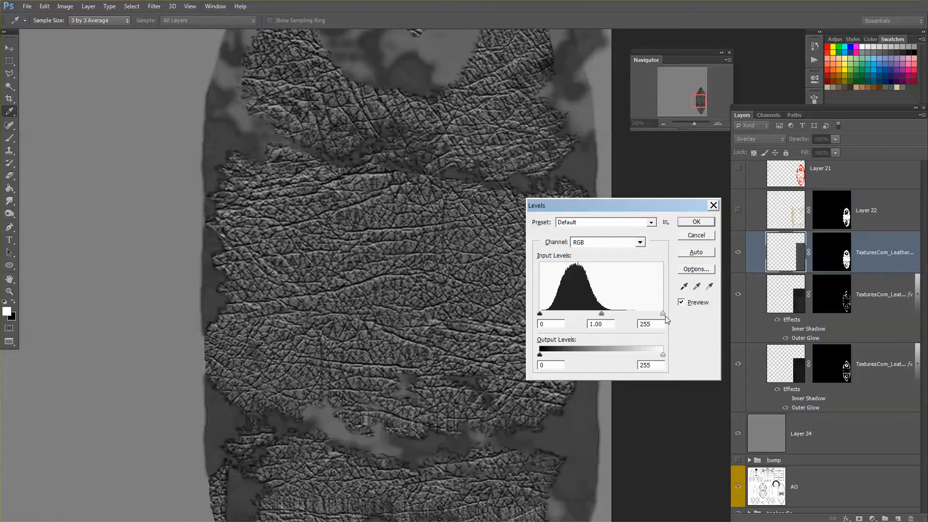
{"action": "left_click_drag", "start_coordinate": [603, 315], "coordinate": [547, 315]}
{"action": "left_click_drag", "start_coordinate": [663, 314], "coordinate": [560, 315]}
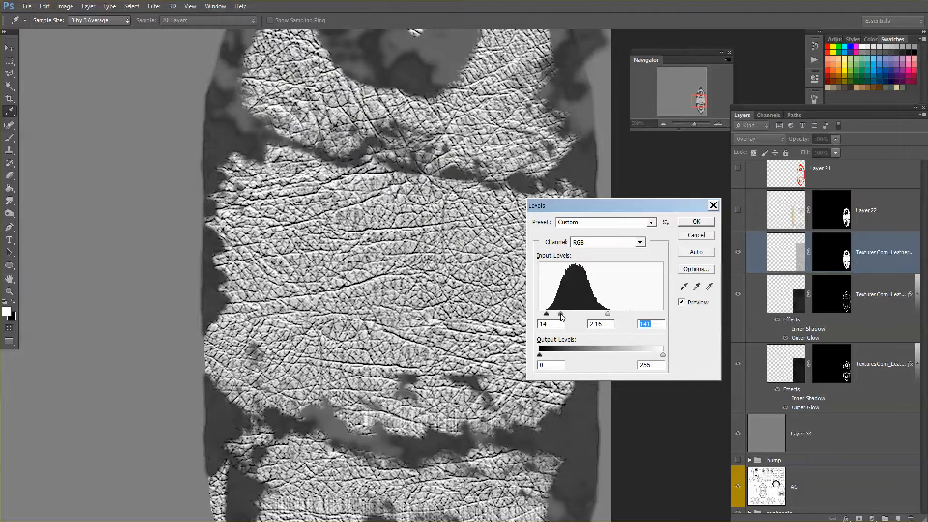
{"action": "left_click_drag", "start_coordinate": [560, 314], "coordinate": [594, 315]}
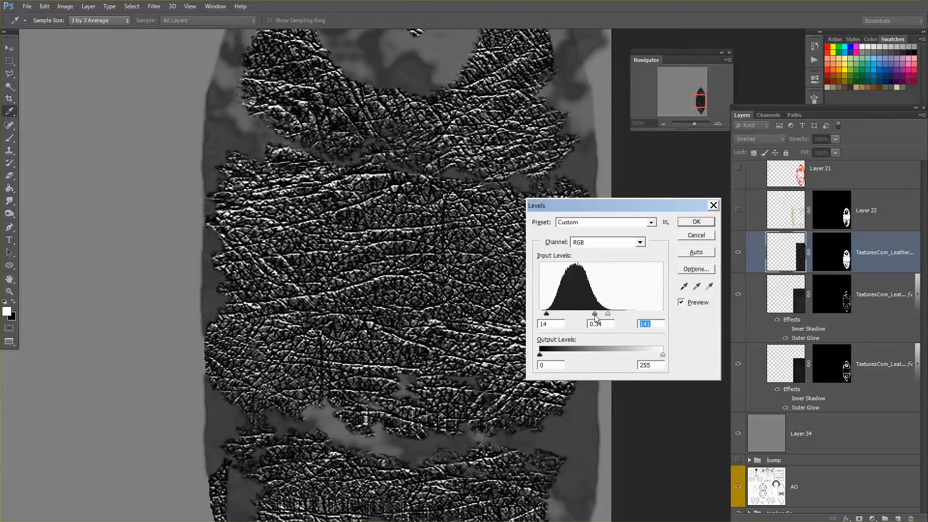
{"action": "left_click", "coordinate": [594, 314]}
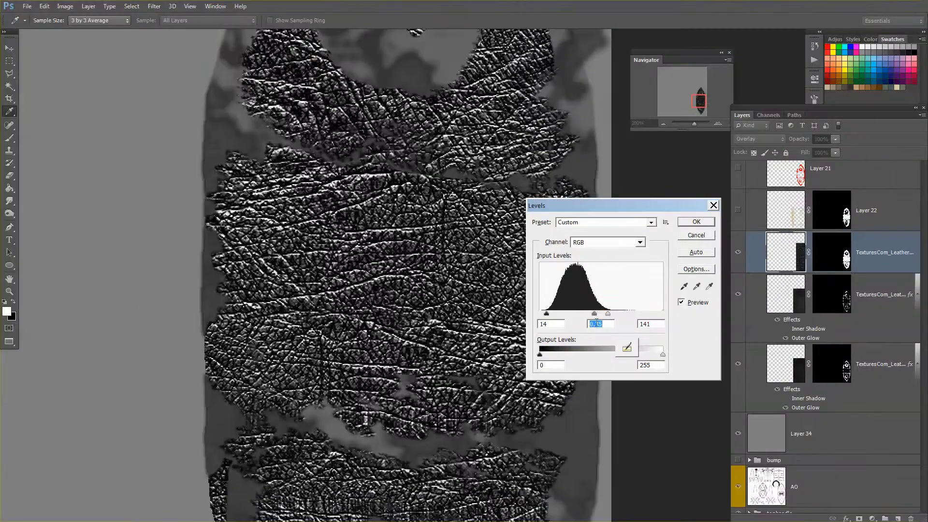
{"action": "left_click_drag", "start_coordinate": [593, 314], "coordinate": [565, 316]}
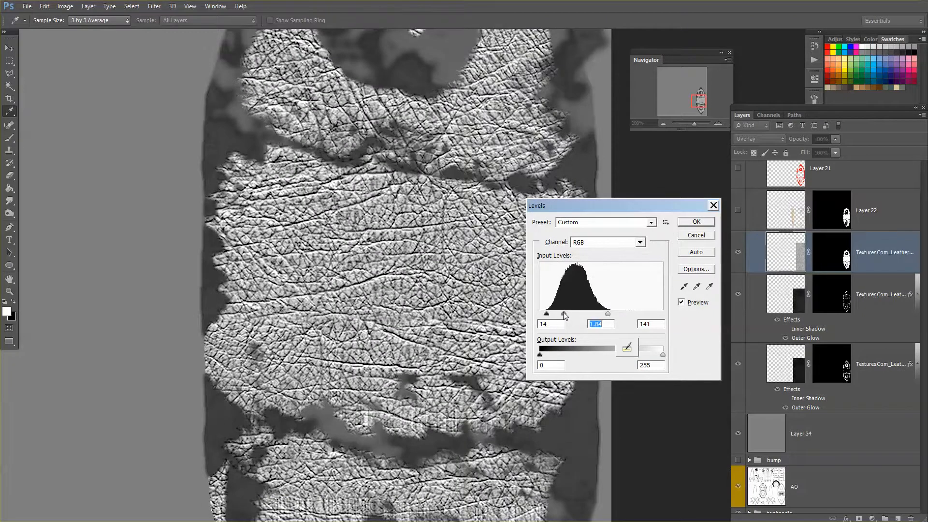
{"action": "left_click", "coordinate": [695, 223]}
{"action": "key", "text": "z"}
Step: Save a Targa copy of the adjusted image over IC_Name_Dagger_Bump.tga at 24 bits/pixel
{"action": "key", "text": "ctrl+shift+s"}
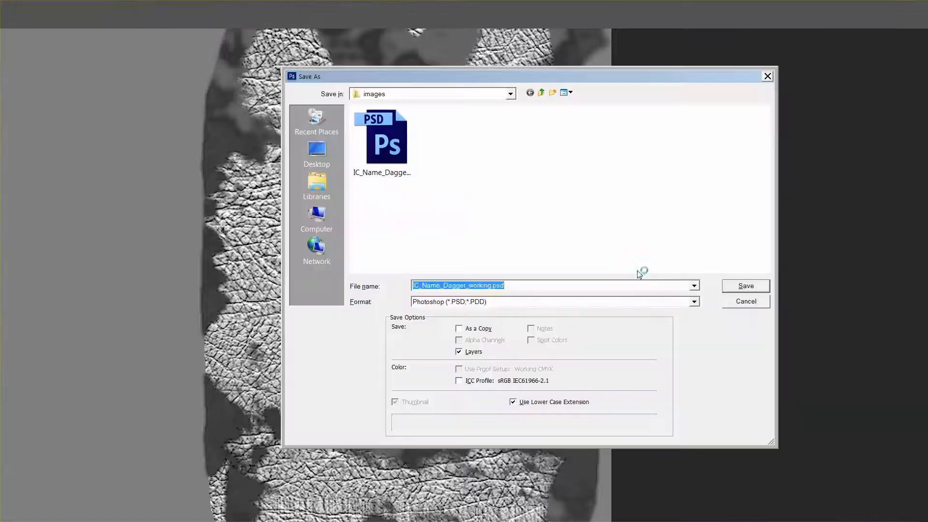
{"action": "key", "text": "Tab"}
{"action": "key", "text": "t"}
{"action": "left_click", "coordinate": [406, 165]}
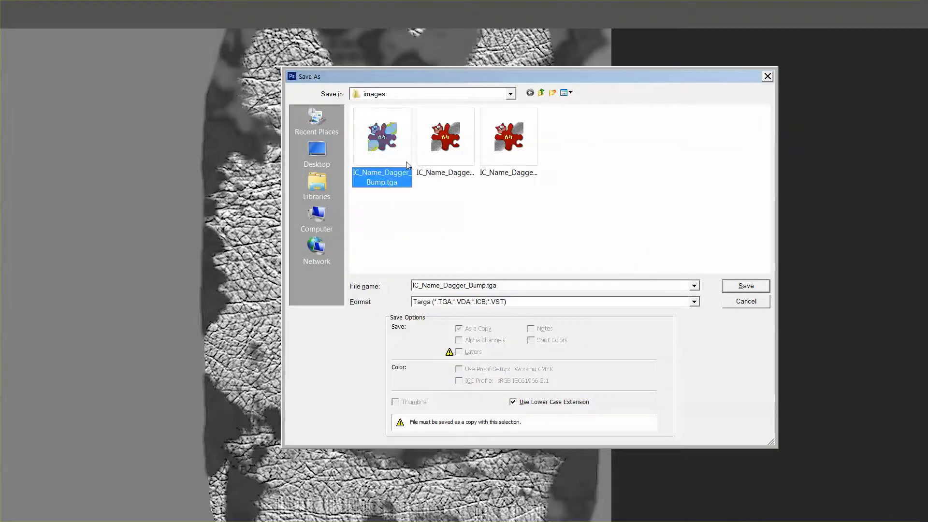
{"action": "double_click", "coordinate": [397, 147]}
{"action": "left_click", "coordinate": [430, 213]}
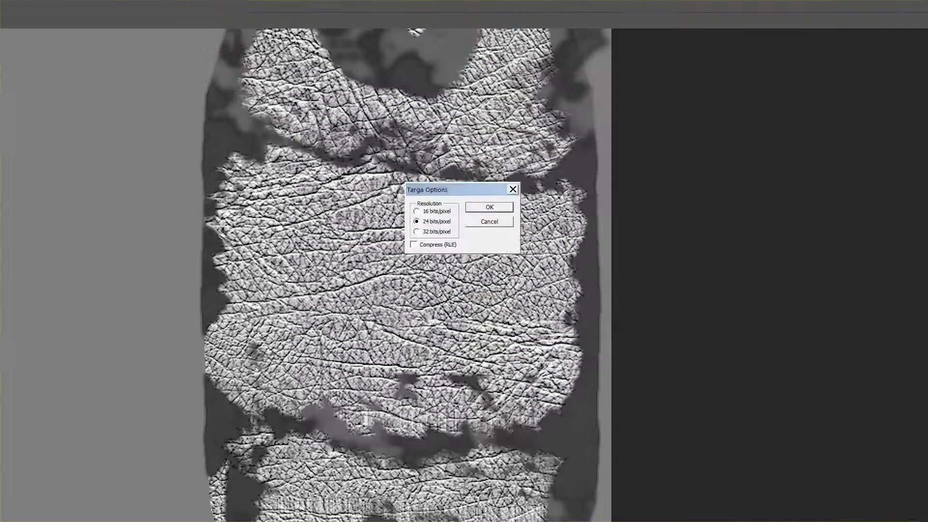
{"action": "left_click", "coordinate": [496, 208]}
Step: Switch to Maya and reload IC_Name_Dagger_Bump.tga in the bump file texture of the leather plate's material, checking the dagger from another angle
{"action": "key", "text": "alt+Tab"}
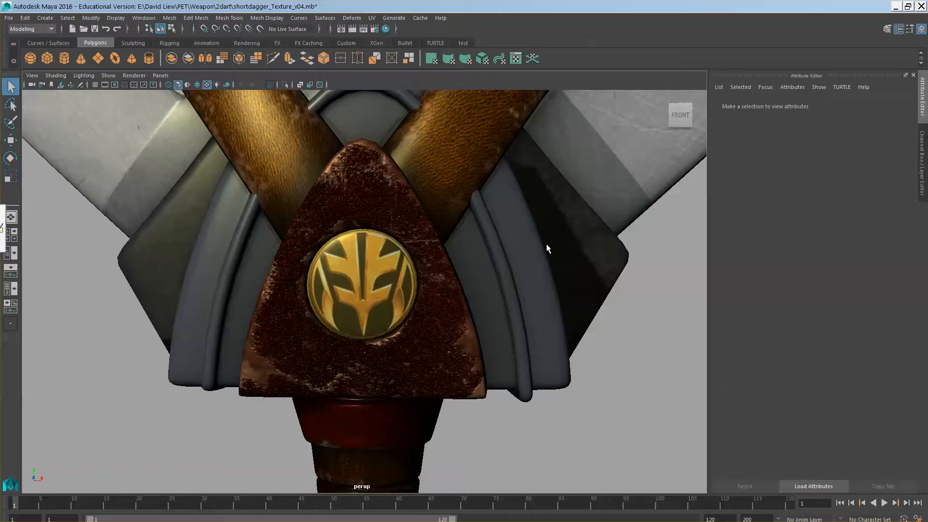
{"action": "left_click", "coordinate": [457, 320]}
{"action": "left_click", "coordinate": [896, 254]}
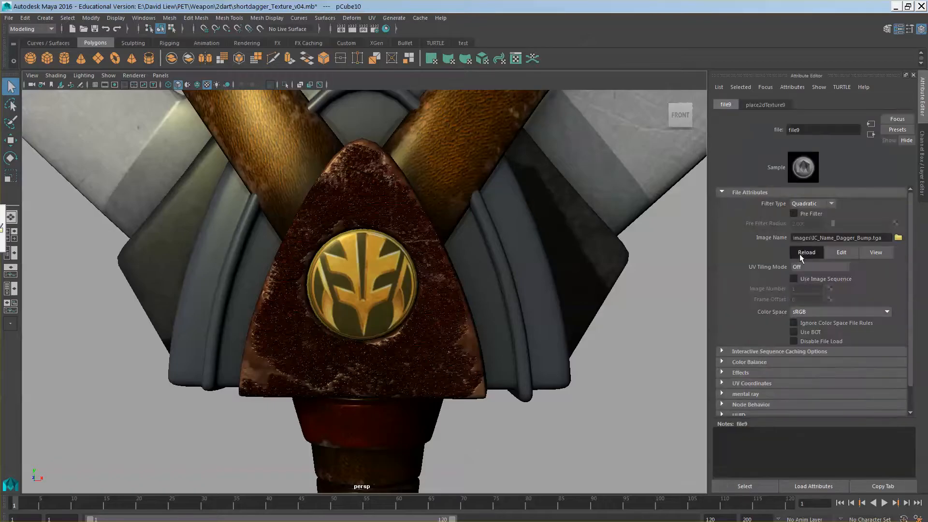
{"action": "left_click", "coordinate": [800, 254]}
{"action": "left_click", "coordinate": [627, 360]}
{"action": "left_click_drag", "start_coordinate": [632, 375], "coordinate": [442, 399], "text": "alt"}
{"action": "left_click", "coordinate": [486, 389]}
{"action": "scroll", "coordinate": [487, 389], "scroll_direction": "down", "scroll_amount": 6}
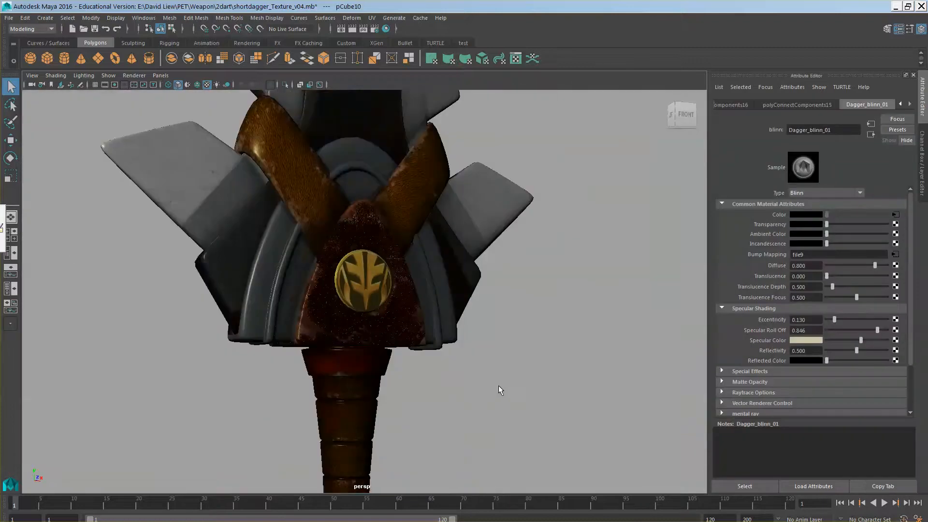
{"action": "left_click_drag", "start_coordinate": [498, 385], "coordinate": [515, 409], "text": "alt"}
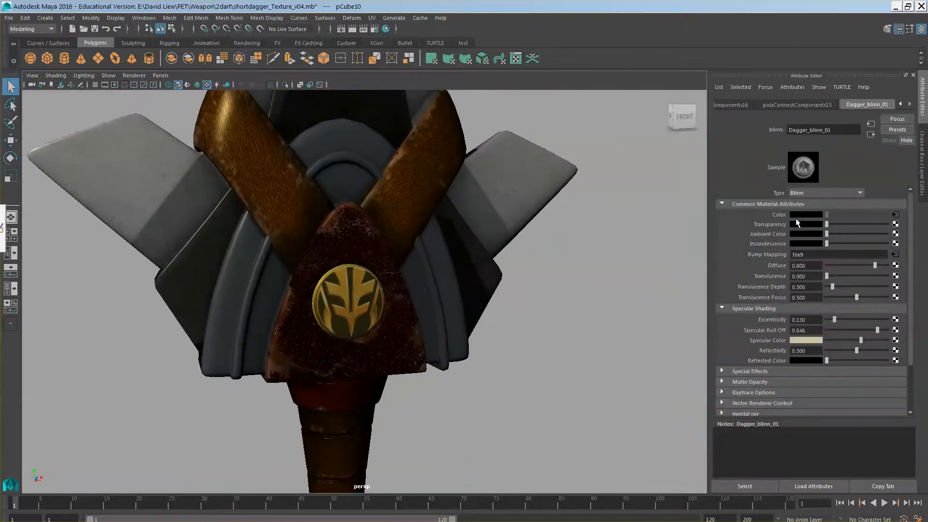
Step: Set the perspective view's renderer to Viewport 2.0 and view the leather plate up close
{"action": "right_click", "coordinate": [781, 215]}
{"action": "left_click", "coordinate": [134, 76]}
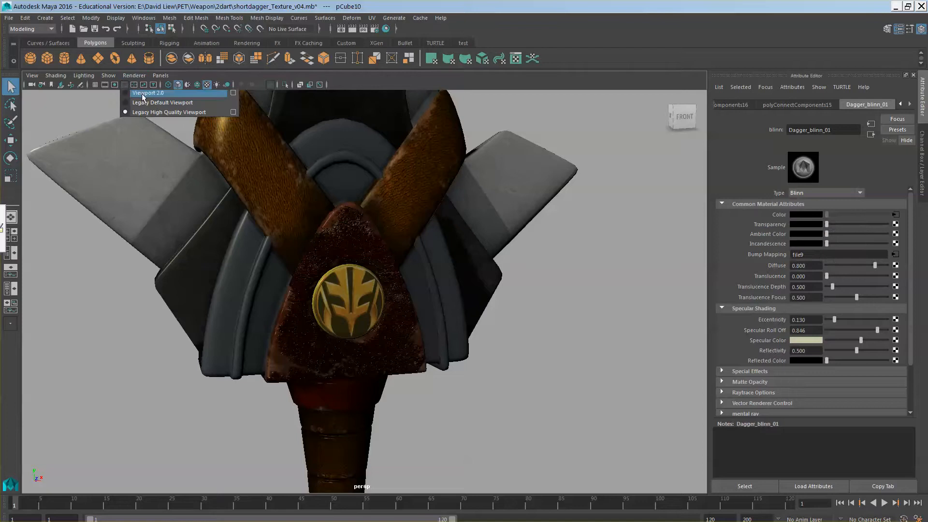
{"action": "left_click", "coordinate": [145, 93]}
{"action": "left_click_drag", "start_coordinate": [527, 326], "coordinate": [518, 344]}
{"action": "left_click", "coordinate": [529, 323]}
{"action": "scroll", "coordinate": [517, 290], "scroll_direction": "up", "scroll_amount": 2}
{"action": "scroll", "coordinate": [526, 343], "scroll_direction": "up", "scroll_amount": 3}
Step: Break the texture connection on the Color attribute of Dagger_blinn_01 for the leather plate
{"action": "left_click", "coordinate": [458, 344]}
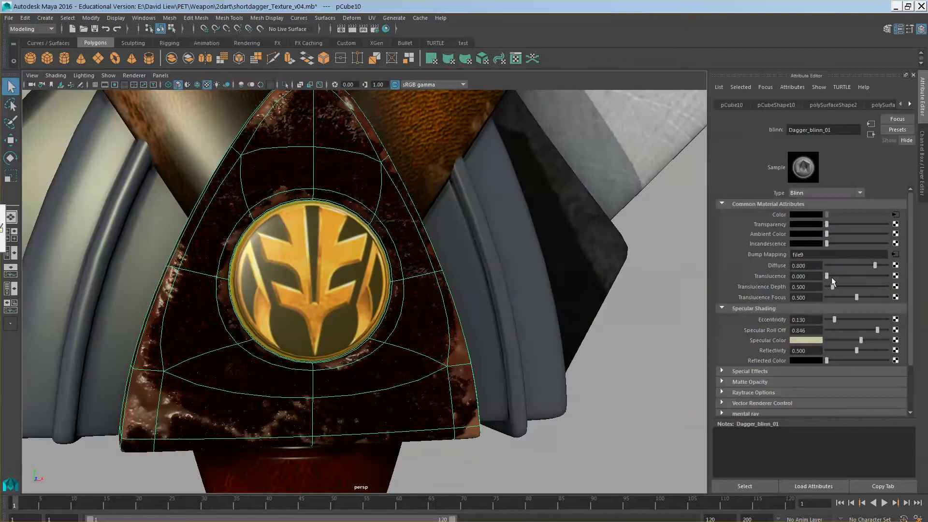
{"action": "right_click", "coordinate": [775, 213]}
{"action": "left_click", "coordinate": [807, 239]}
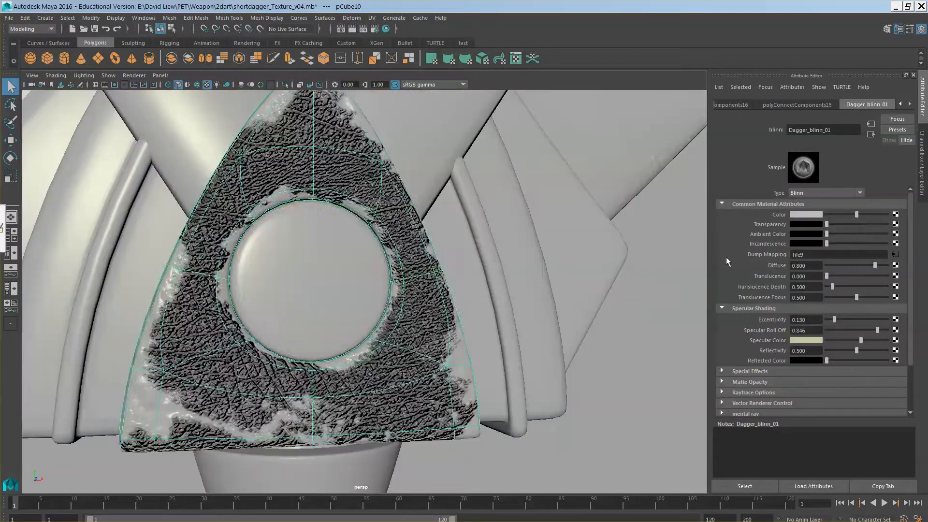
{"action": "left_click", "coordinate": [607, 358]}
{"action": "scroll", "coordinate": [587, 329], "scroll_direction": "down", "scroll_amount": 4}
Step: Select the triangular leather plate again and open the attributes of its material's bump2d node
{"action": "left_click", "coordinate": [401, 352]}
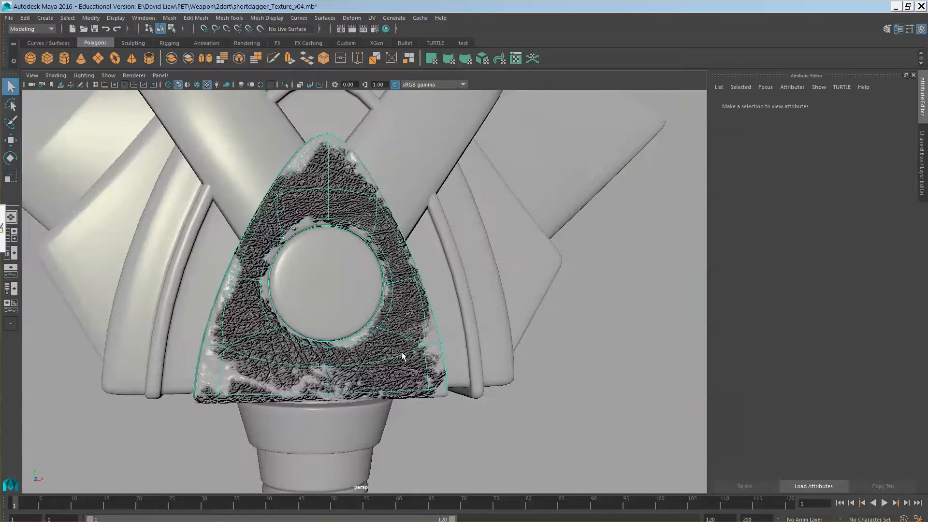
{"action": "left_click_drag", "start_coordinate": [513, 353], "coordinate": [476, 357]}
{"action": "left_click", "coordinate": [894, 254]}
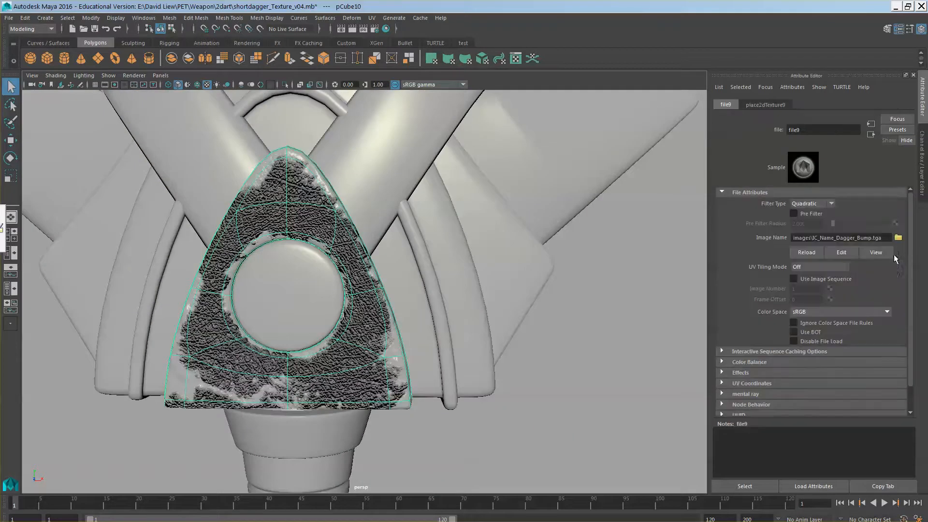
{"action": "left_click", "coordinate": [870, 135]}
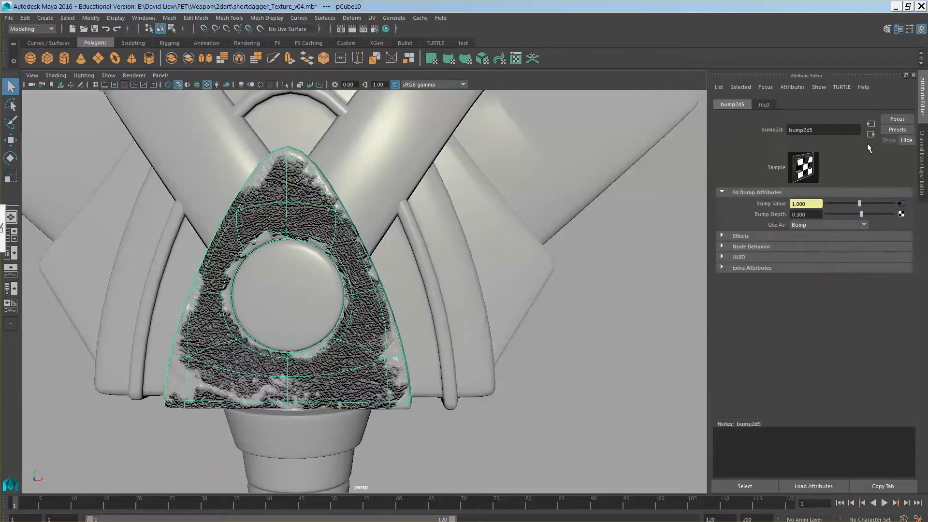
Step: Switch to Photoshop and darken the Overlay leather layer by lowering its Lightness with Hue/Saturation
{"action": "key", "text": "alt+Tab"}
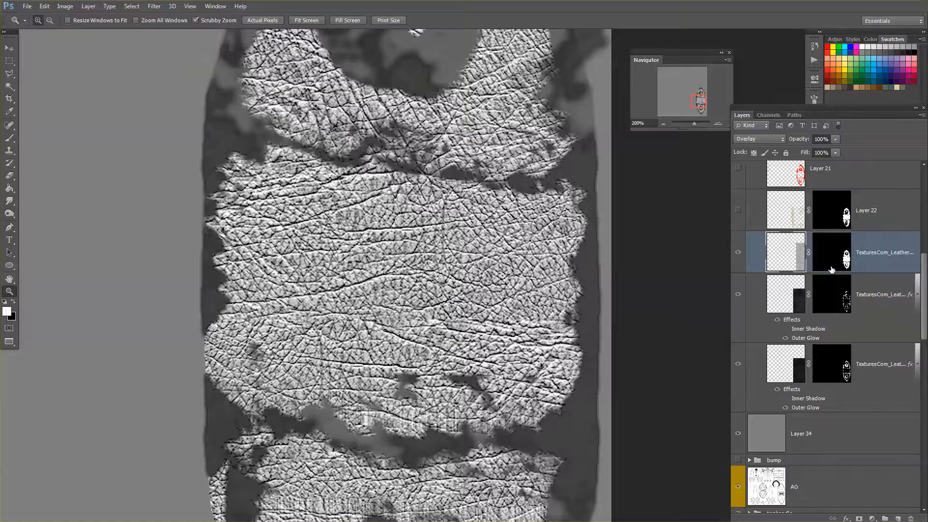
{"action": "left_click_drag", "start_coordinate": [802, 259], "coordinate": [801, 264]}
{"action": "key", "text": "ctrl+u"}
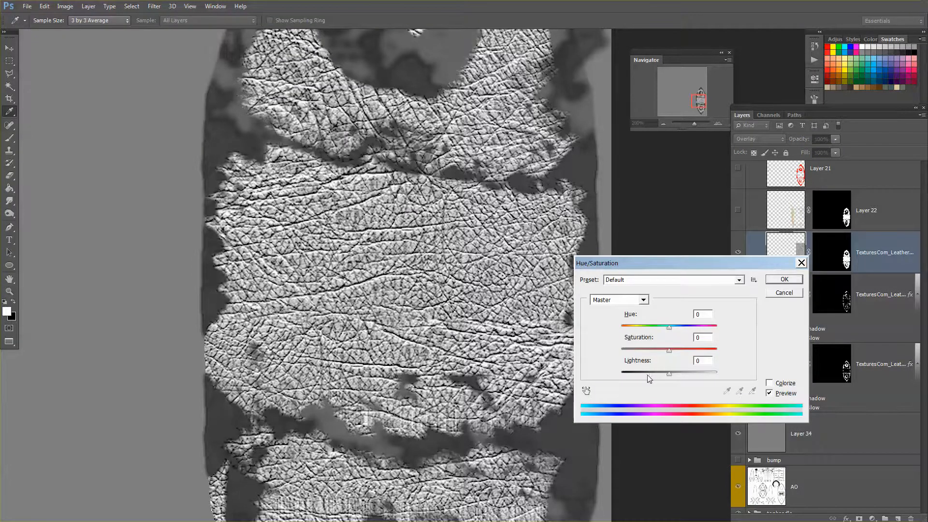
{"action": "left_click_drag", "start_coordinate": [652, 375], "coordinate": [653, 374]}
{"action": "left_click", "coordinate": [784, 293]}
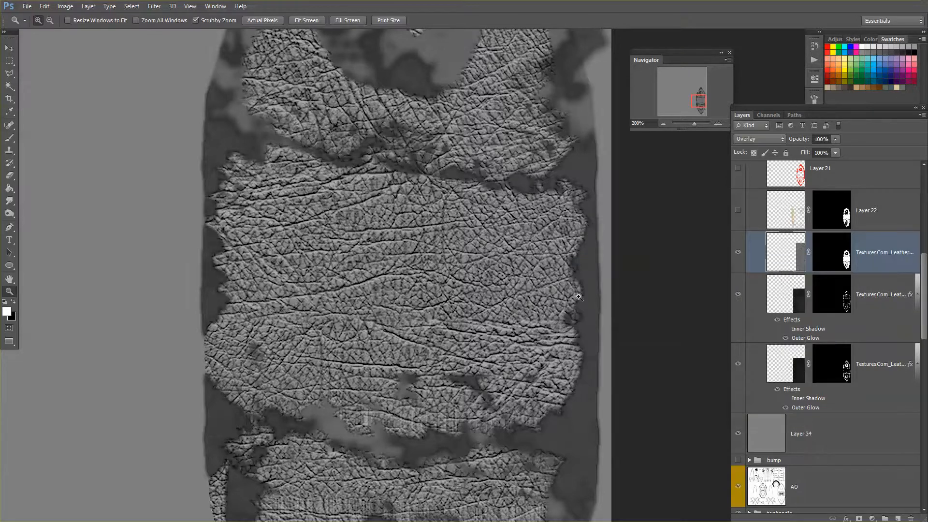
Step: Save a Targa copy of the darkened image over IC_Name_Dagger_Bump.tga at 24 bits/pixel and switch back to Maya
{"action": "key", "text": "ctrl+shift+s"}
{"action": "left_click", "coordinate": [582, 302]}
{"action": "key", "text": "t"}
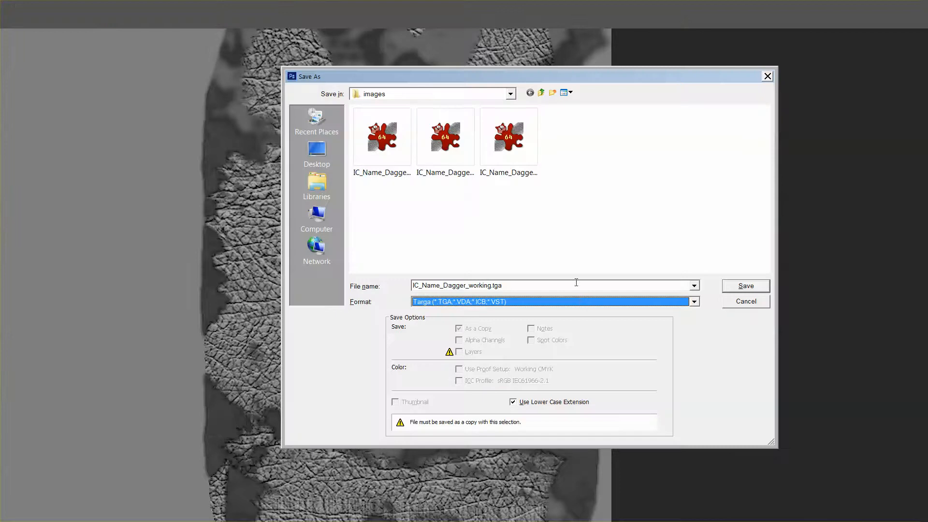
{"action": "left_click", "coordinate": [408, 159]}
{"action": "double_click", "coordinate": [408, 160]}
{"action": "left_click", "coordinate": [419, 210]}
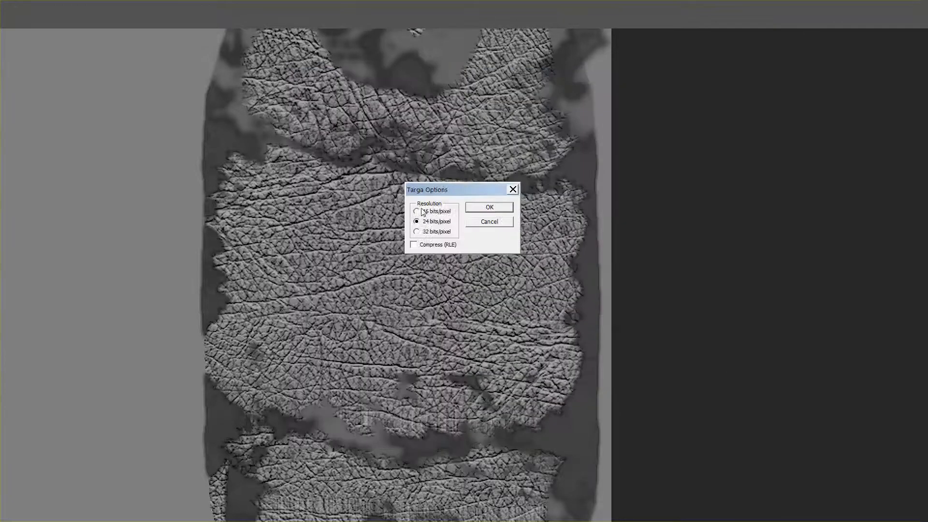
{"action": "left_click", "coordinate": [491, 215]}
{"action": "key", "text": "alt+Tab"}
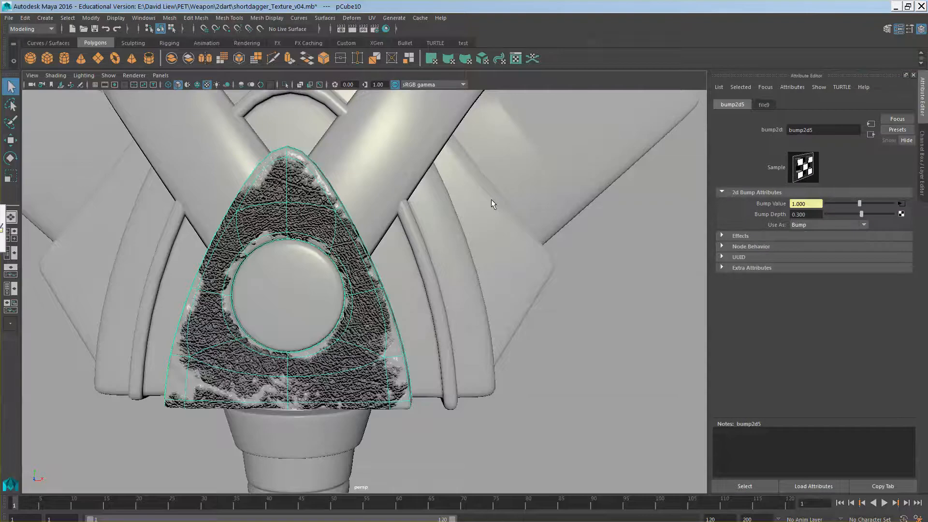
Step: Reload the IC_Name_Dagger_Bump.tga file texture in the leather plate's bump mapping, inspect the plate, and switch to Photoshop
{"action": "left_click", "coordinate": [366, 309]}
{"action": "left_click", "coordinate": [897, 255]}
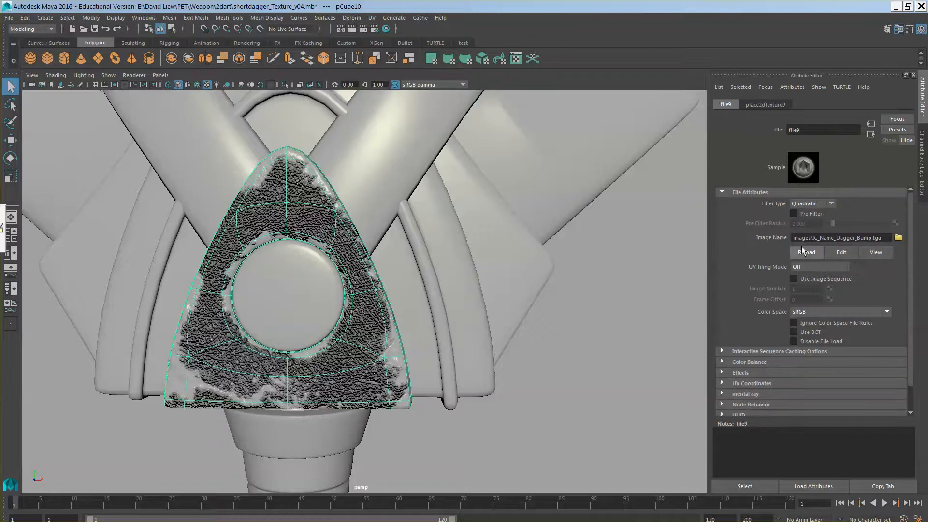
{"action": "left_click", "coordinate": [802, 250]}
{"action": "left_click", "coordinate": [661, 323]}
{"action": "scroll", "coordinate": [604, 333], "scroll_direction": "down", "scroll_amount": 5}
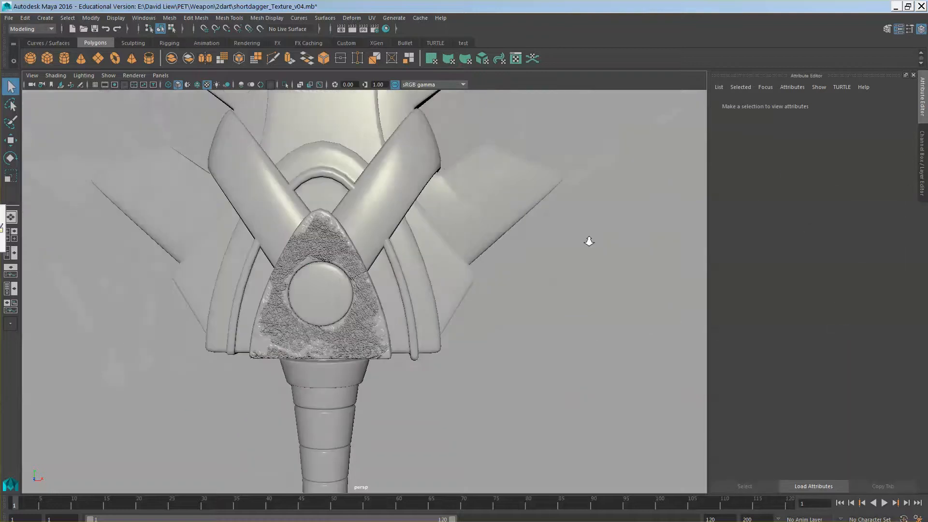
{"action": "scroll", "coordinate": [557, 270], "scroll_direction": "down", "scroll_amount": 1}
{"action": "left_click_drag", "start_coordinate": [557, 269], "coordinate": [614, 326]}
{"action": "key", "text": "alt+Tab"}
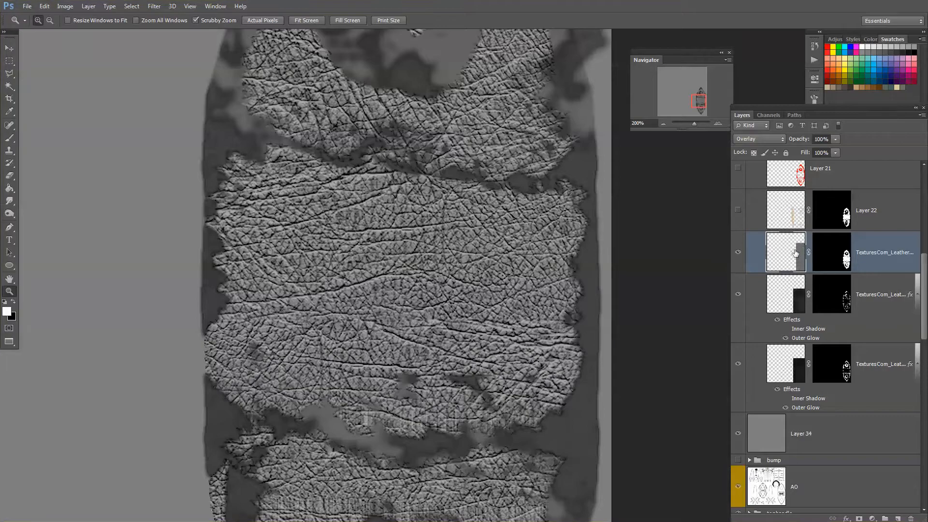
{"action": "key", "text": "ctrl+u"}
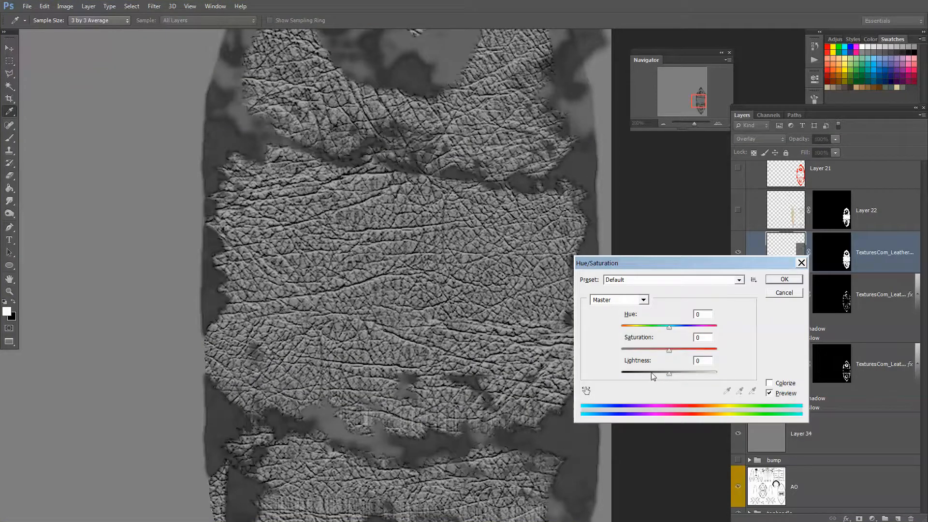
{"action": "left_click", "coordinate": [772, 294]}
{"action": "key", "text": "ctrl+l"}
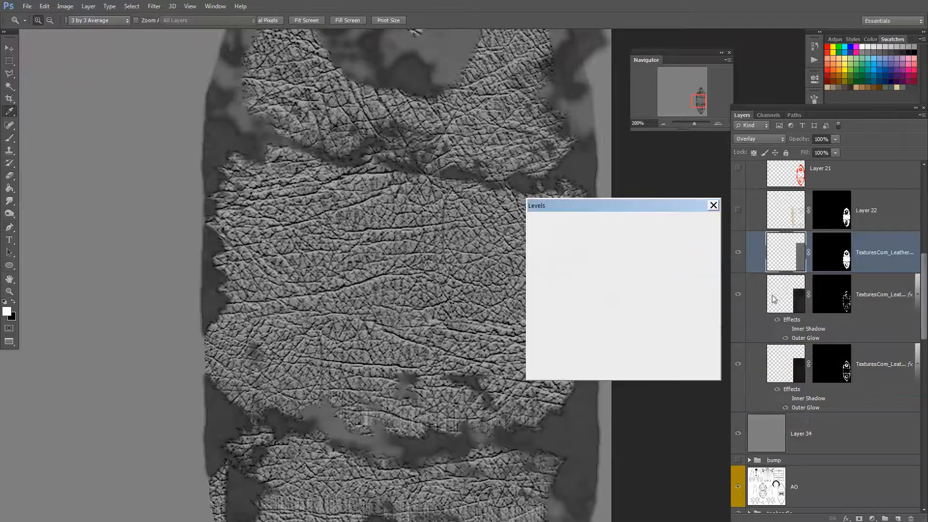
{"action": "mouse_move", "coordinate": [540, 313]}
{"action": "left_mouse_down"}
{"action": "mouse_move", "coordinate": [551, 314]}
{"action": "mouse_move", "coordinate": [529, 315]}
{"action": "left_mouse_up"}
{"action": "left_click_drag", "start_coordinate": [663, 314], "coordinate": [602, 314]}
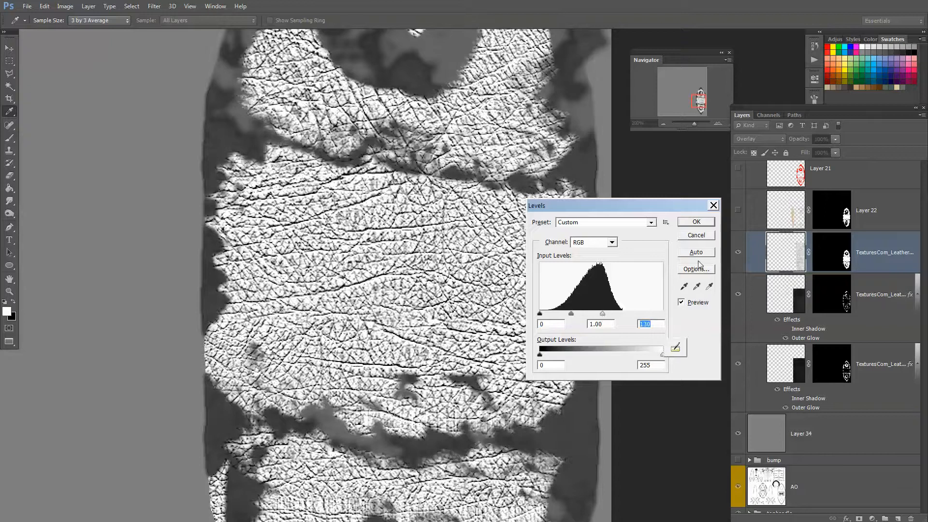
{"action": "left_click", "coordinate": [696, 235]}
Step: Lower the Overlay leather layer's opacity to 43% and save a Targa copy over IC_Name_Dagger_Bump.tga
{"action": "left_click", "coordinate": [837, 139]}
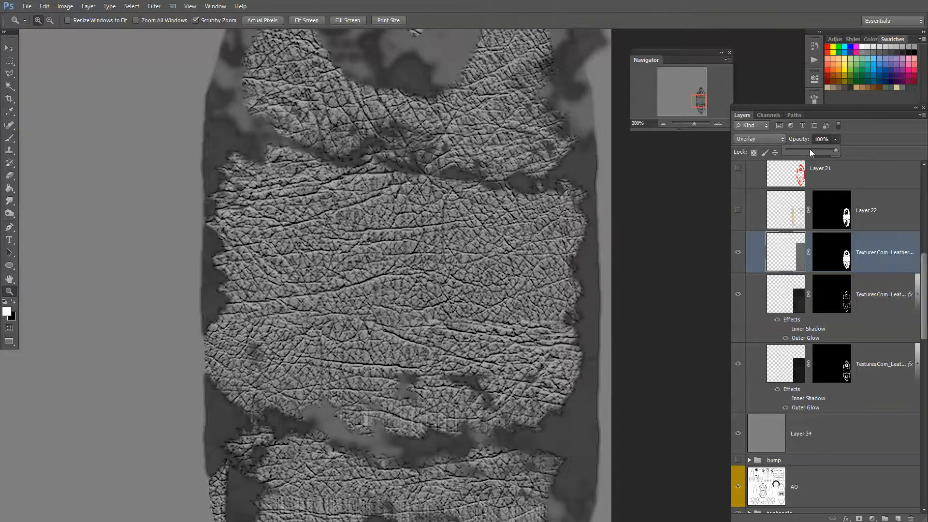
{"action": "left_click_drag", "start_coordinate": [810, 151], "coordinate": [803, 152]}
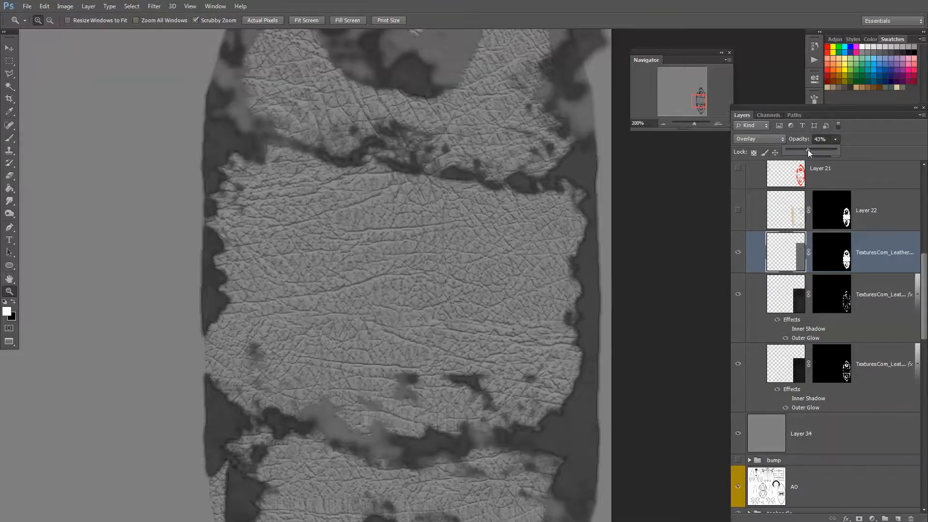
{"action": "key", "text": "ctrl+shift+s"}
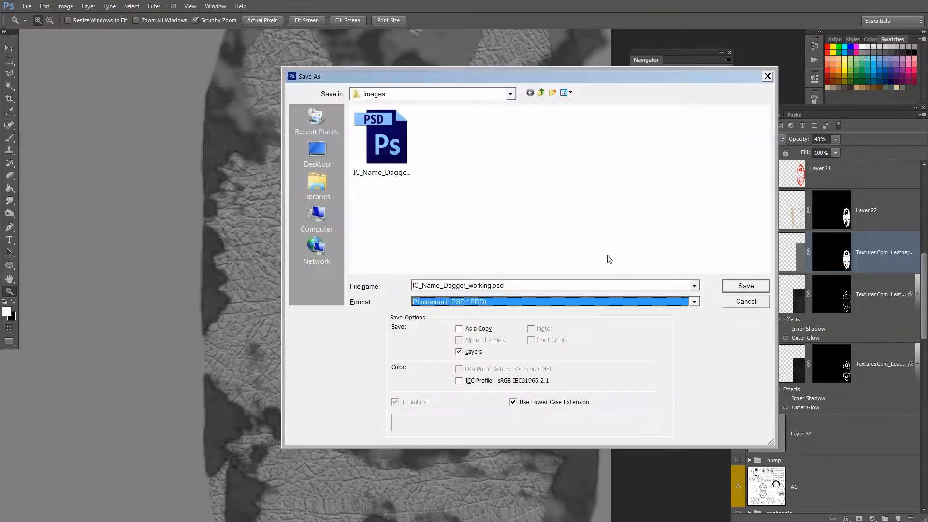
{"action": "key", "text": "t"}
{"action": "double_click", "coordinate": [382, 138]}
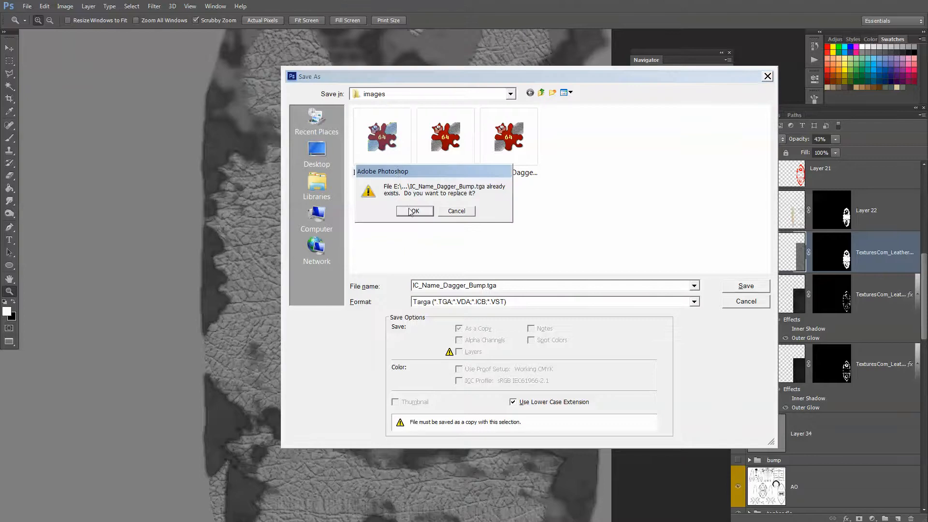
{"action": "left_click", "coordinate": [411, 211]}
{"action": "left_click", "coordinate": [488, 207]}
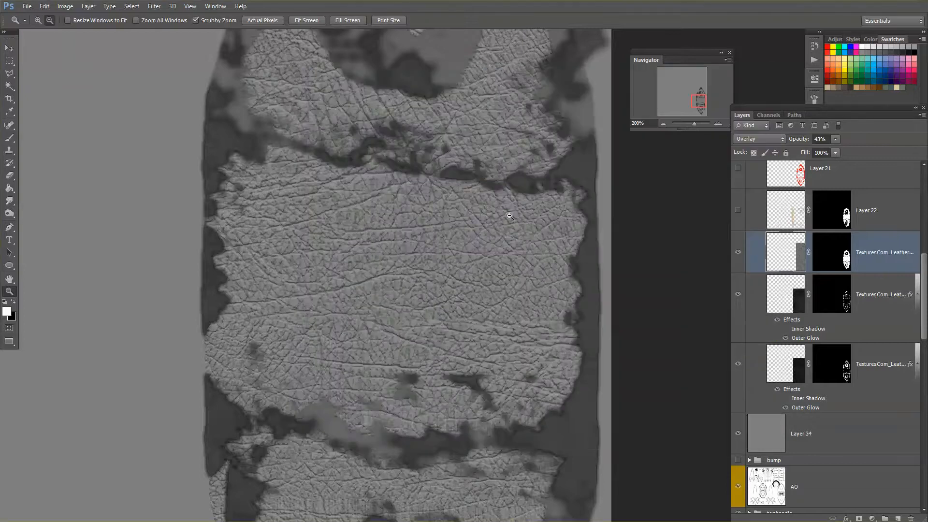
Step: Switch to Maya, reload the leather plate's bump file texture, inspect the plate, and return to Photoshop
{"action": "key", "text": "alt+Tab"}
{"action": "key", "text": "alt+Tab"}
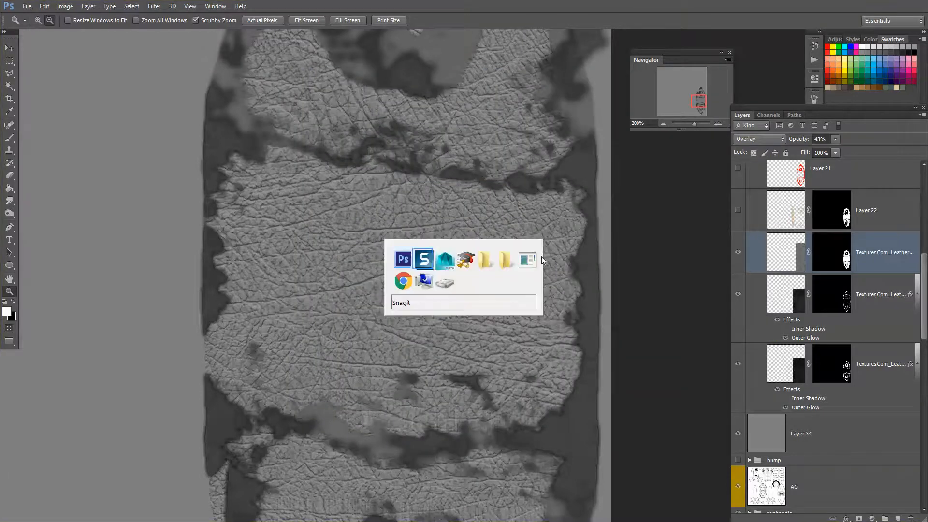
{"action": "key", "text": "alt+Tab"}
{"action": "left_click", "coordinate": [452, 292]}
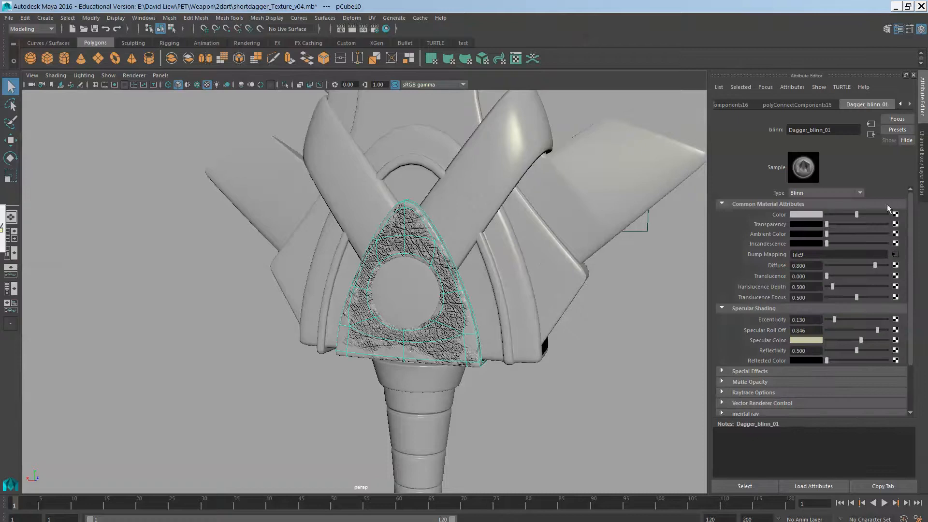
{"action": "left_click", "coordinate": [895, 250]}
{"action": "left_click", "coordinate": [625, 302]}
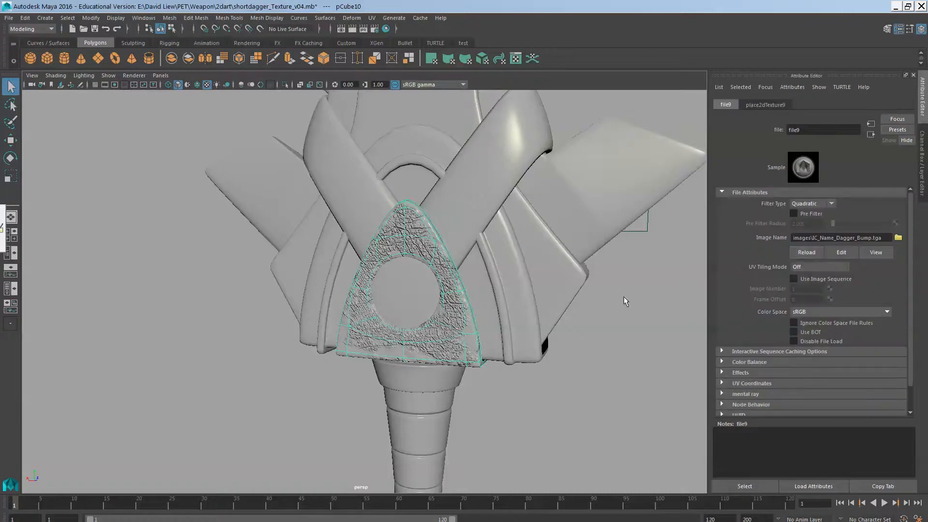
{"action": "left_click_drag", "start_coordinate": [624, 337], "coordinate": [556, 308]}
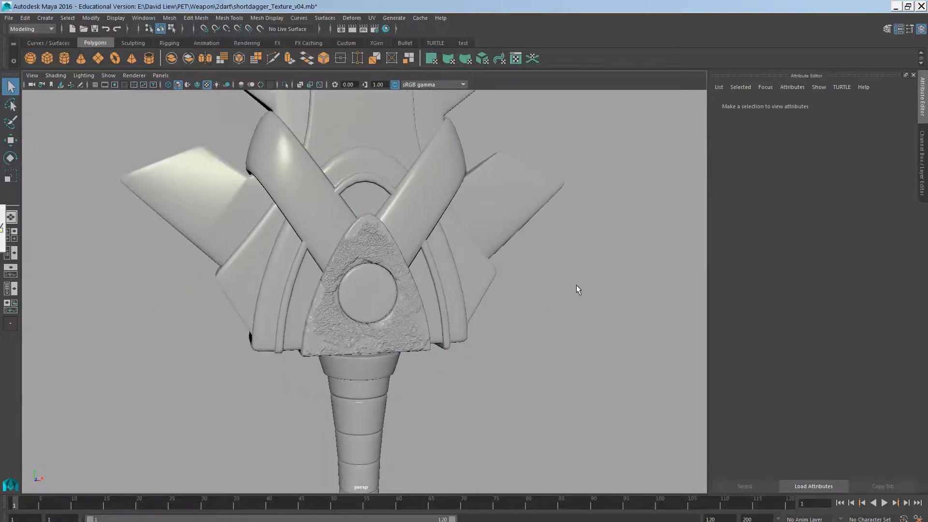
{"action": "key", "text": "alt+Tab"}
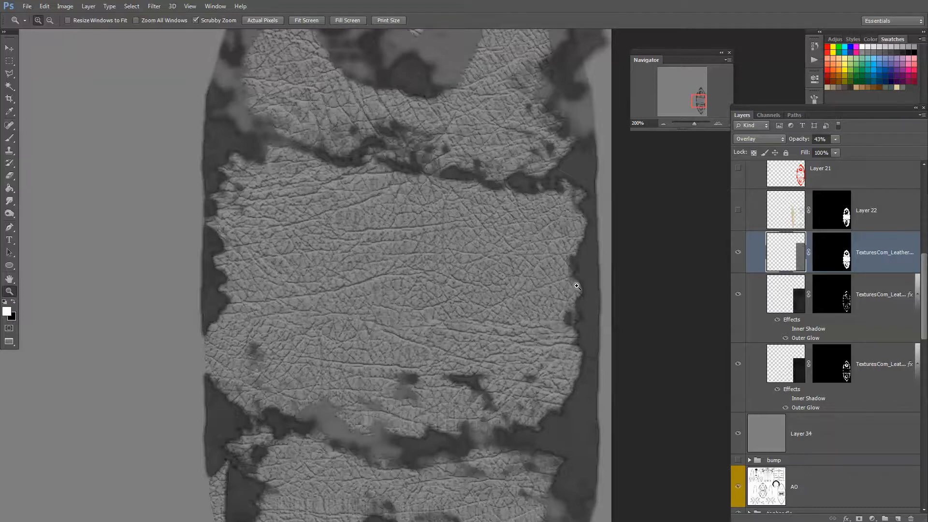
{"action": "key", "text": "alt"}
{"action": "left_click_drag", "start_coordinate": [568, 282], "coordinate": [581, 305]}
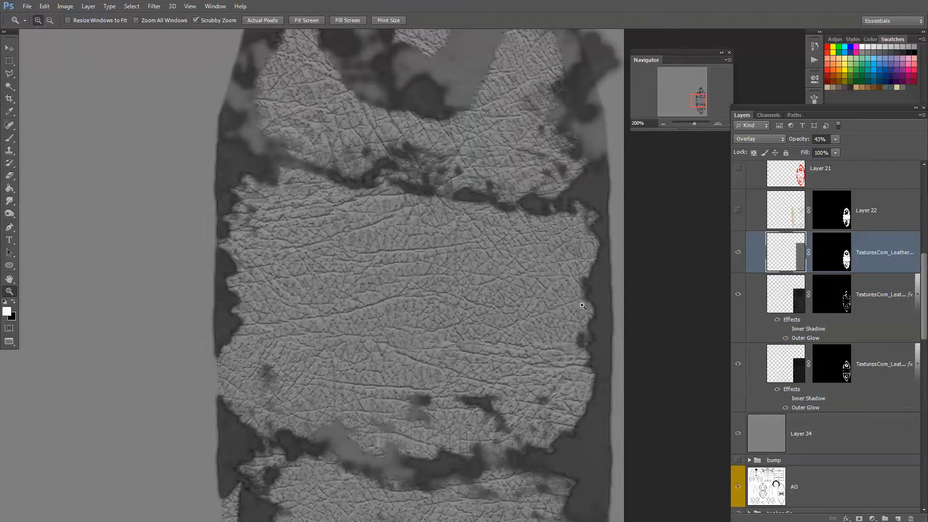
{"action": "key", "text": "f"}
{"action": "key", "text": "f"}
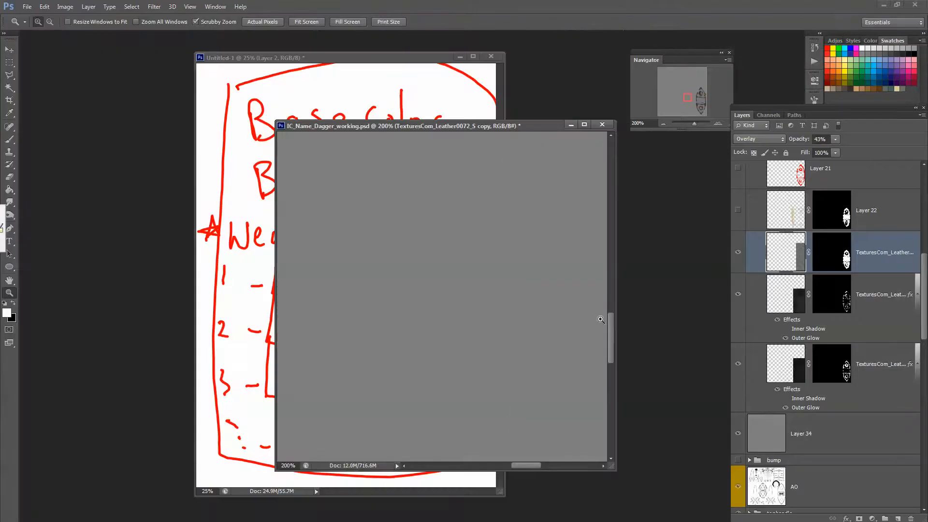
{"action": "left_click_drag", "start_coordinate": [582, 356], "coordinate": [322, 179]}
{"action": "left_click_drag", "start_coordinate": [559, 263], "coordinate": [324, 283]}
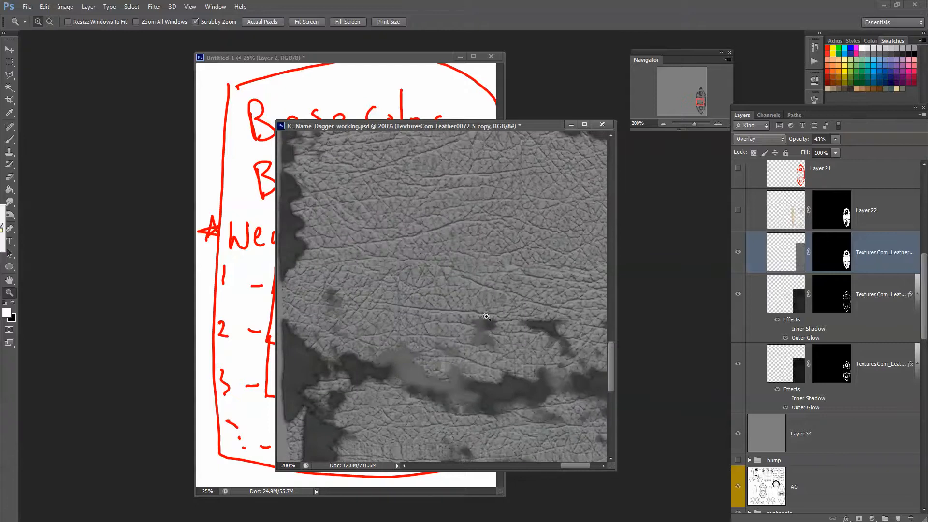
{"action": "key", "text": "f"}
{"action": "left_click_drag", "start_coordinate": [324, 241], "coordinate": [546, 356]}
Step: Show Layer 22 and set its blend mode to Normal at 100% opacity
{"action": "left_click", "coordinate": [748, 214]}
{"action": "scroll", "coordinate": [776, 232], "scroll_direction": "up", "scroll_amount": 3}
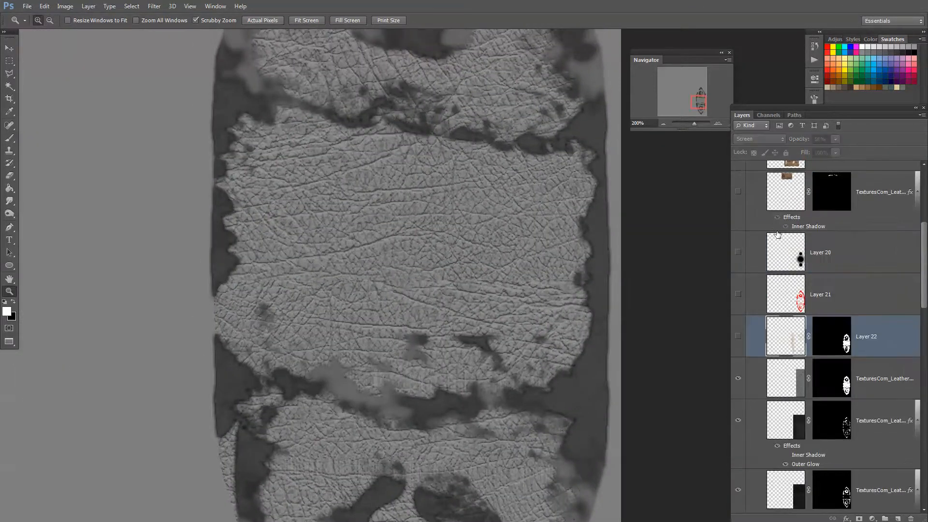
{"action": "left_click", "coordinate": [738, 336]}
{"action": "left_click", "coordinate": [738, 336]}
{"action": "left_click", "coordinate": [738, 336]}
{"action": "left_click", "coordinate": [769, 140]}
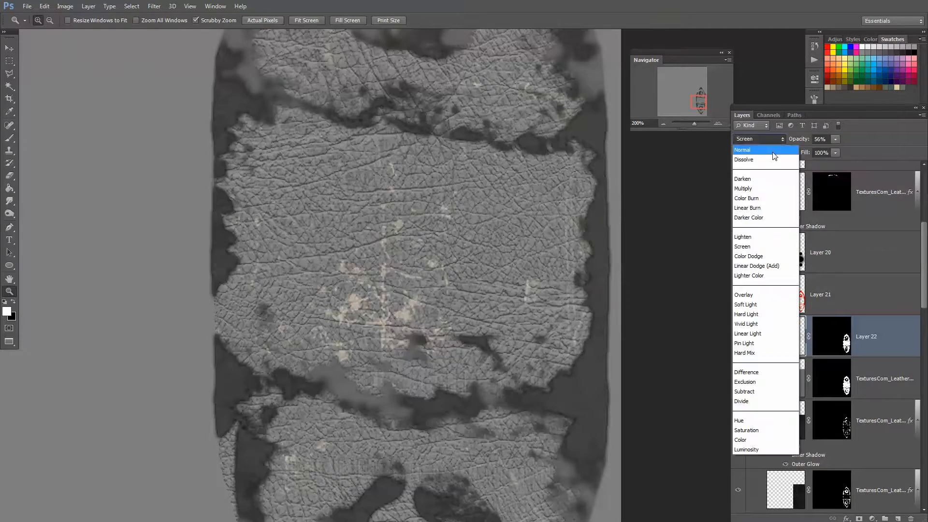
{"action": "left_click", "coordinate": [759, 137]}
{"action": "left_click_drag", "start_coordinate": [838, 151], "coordinate": [872, 152]}
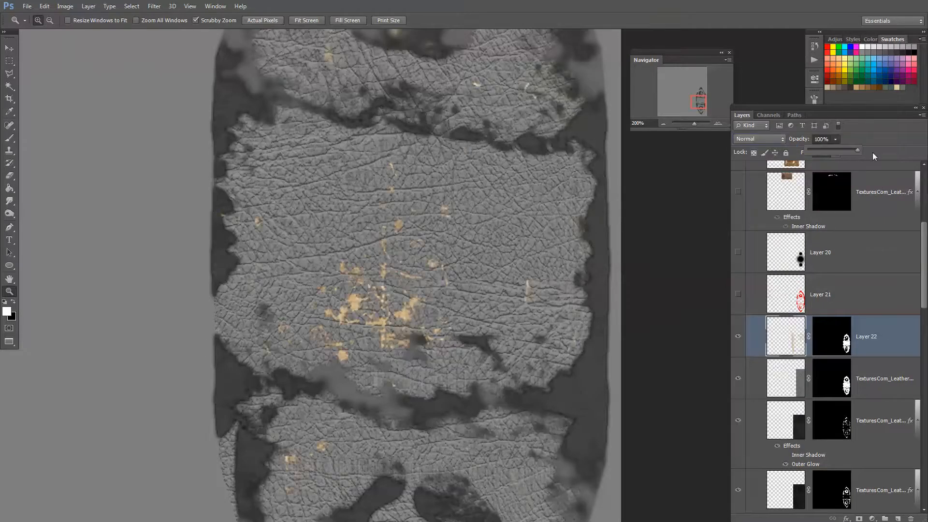
Step: Turn the scratches on Layer 22 black by setting Lightness to -100 with Hue/Saturation
{"action": "left_click", "coordinate": [784, 331]}
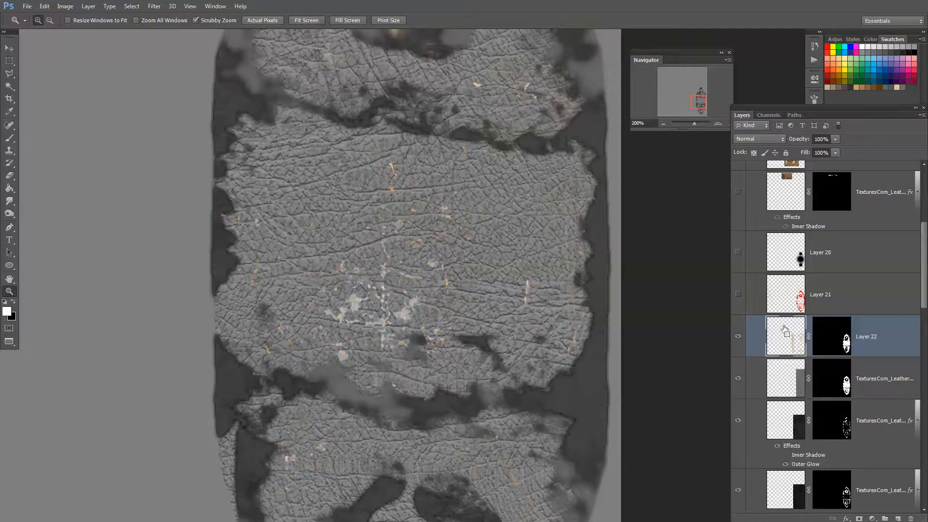
{"action": "key", "text": "ctrl+u"}
{"action": "left_click_drag", "start_coordinate": [668, 373], "coordinate": [621, 373]}
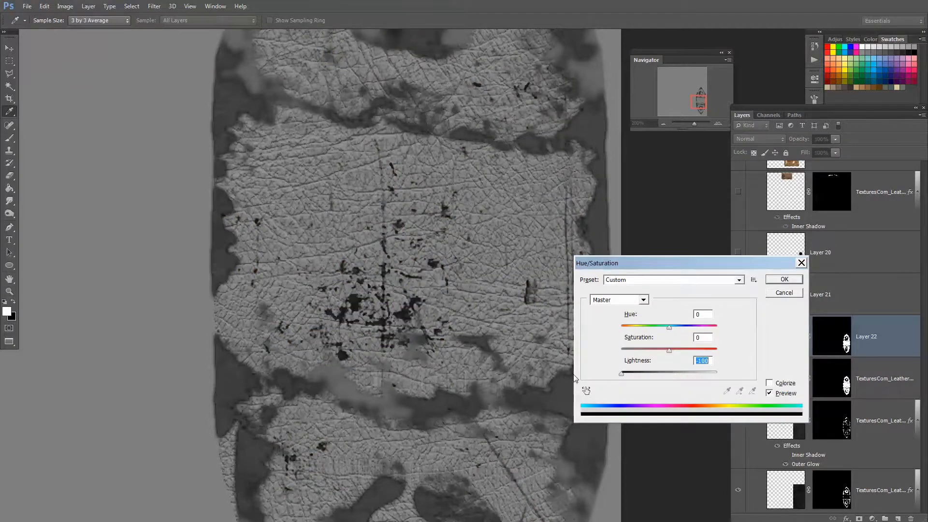
{"action": "left_click", "coordinate": [784, 280]}
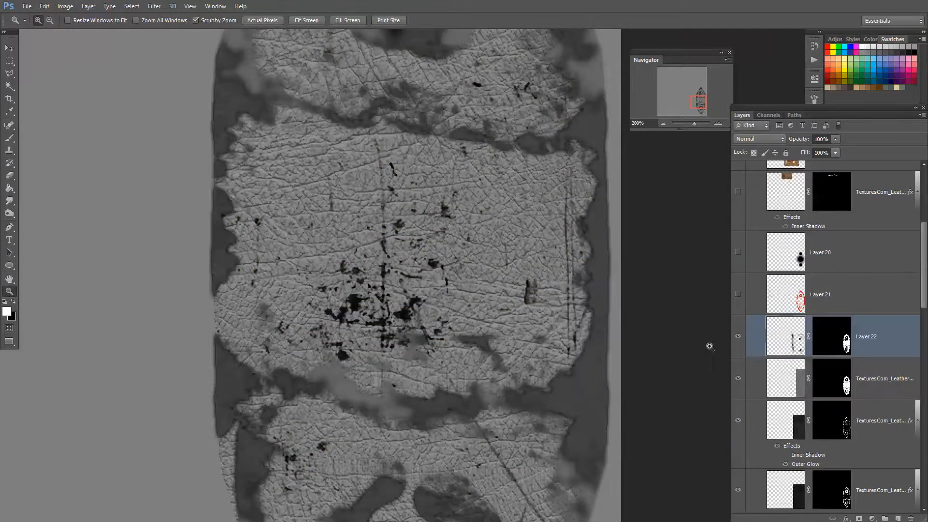
Step: Check what Layer 21 and Layer 20 contribute to the bump image and delete both layers
{"action": "left_click", "coordinate": [792, 296]}
{"action": "left_click", "coordinate": [739, 294]}
{"action": "left_click", "coordinate": [738, 295]}
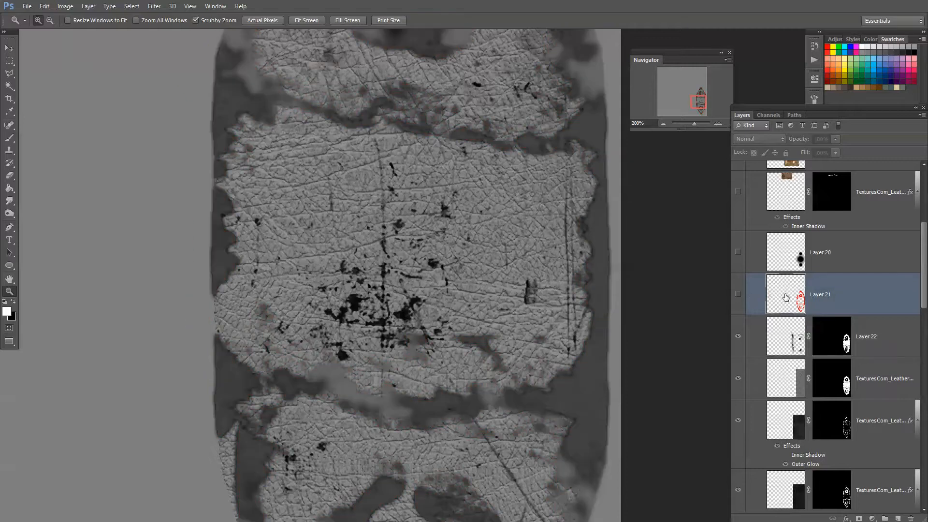
{"action": "key", "text": "Delete"}
{"action": "left_click", "coordinate": [738, 252]}
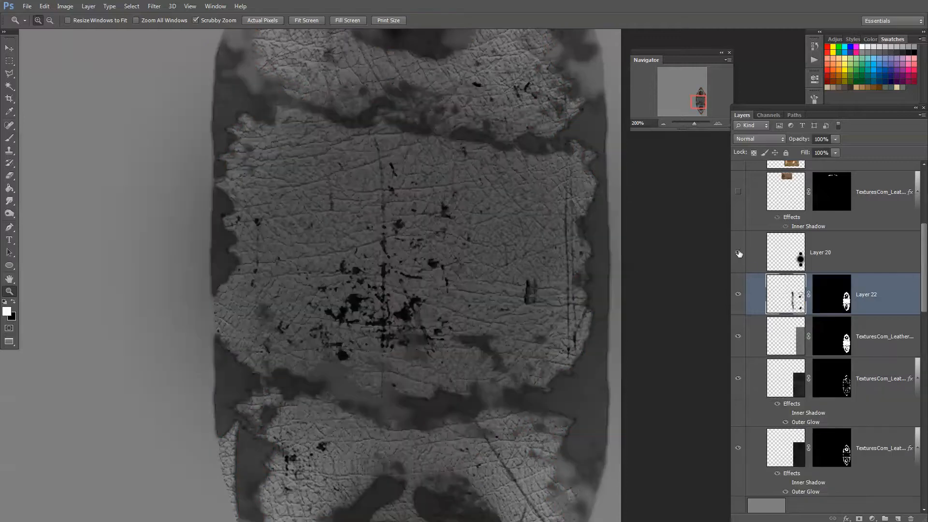
{"action": "left_click", "coordinate": [780, 253]}
{"action": "key", "text": "Delete"}
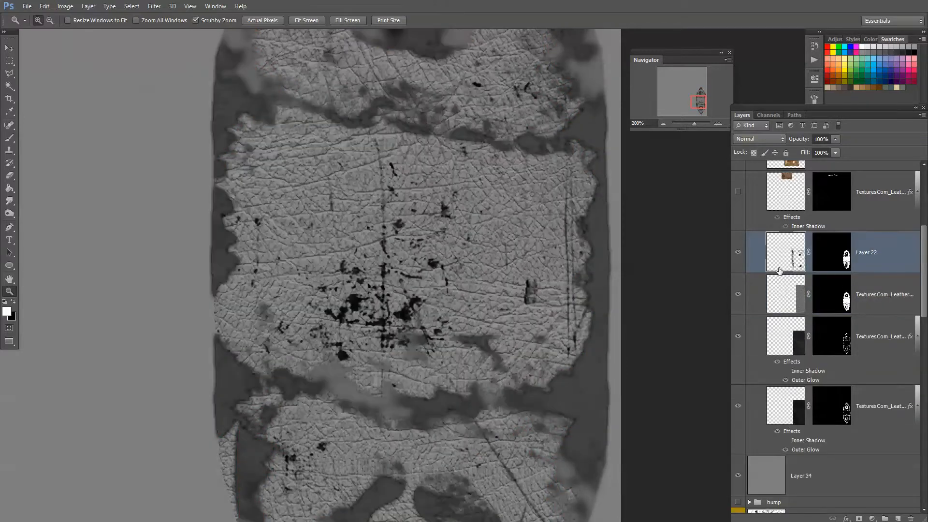
Step: Delete the masked brown leather layer with the Inner Shadow above Layer 22 and the TexturesCom_Leather0088_S layer
{"action": "left_click", "coordinate": [737, 276]}
{"action": "left_click", "coordinate": [798, 278]}
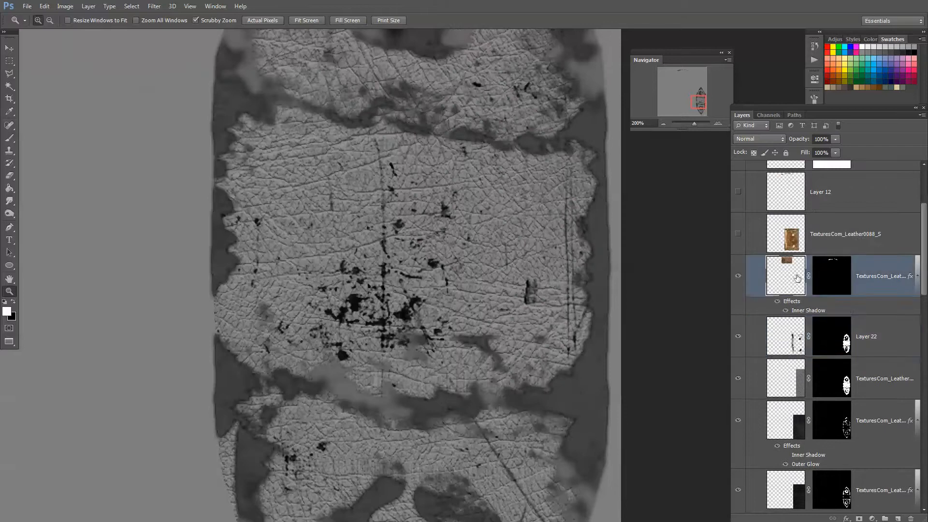
{"action": "key", "text": "Delete"}
{"action": "left_click", "coordinate": [738, 234]}
{"action": "left_click", "coordinate": [790, 236]}
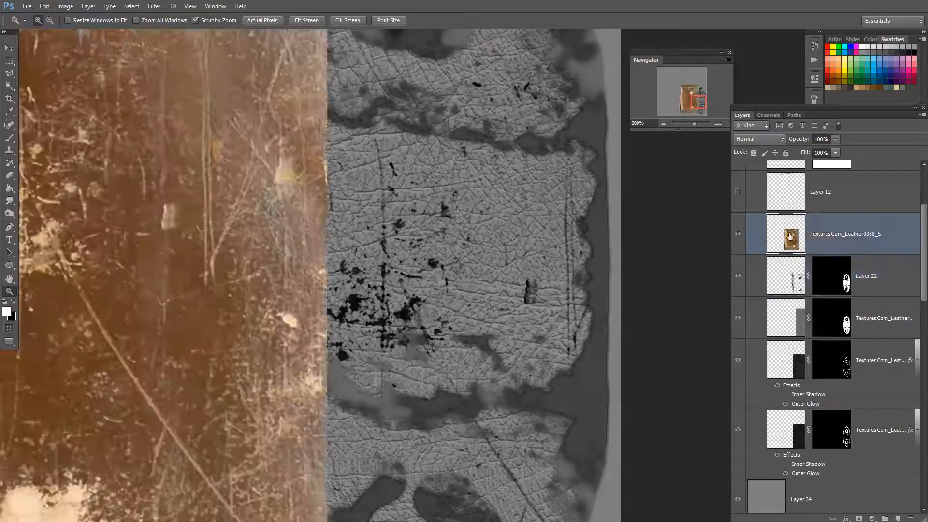
{"action": "key", "text": "Delete"}
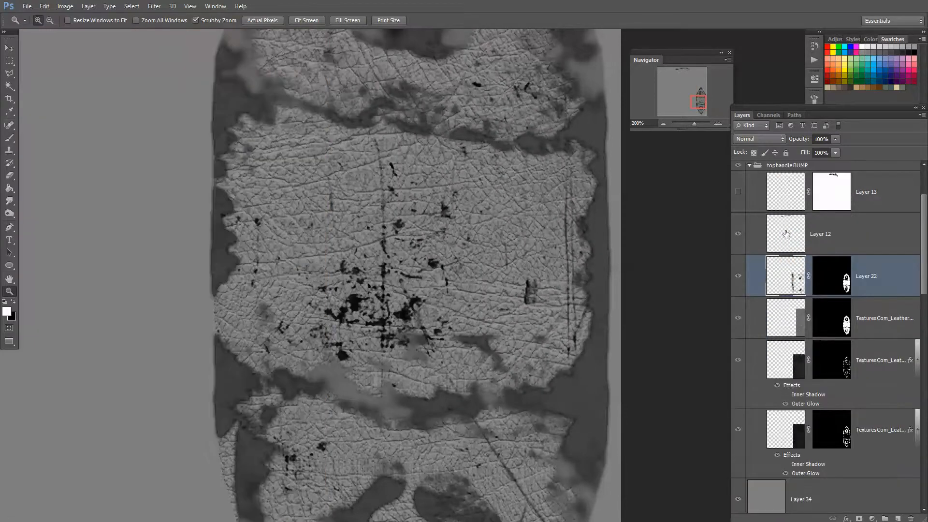
Step: Delete Layer 12 and Layer 13 from the tophandle BUMP group
{"action": "left_click", "coordinate": [786, 234]}
{"action": "key", "text": "Delete"}
{"action": "scroll", "coordinate": [774, 237], "scroll_direction": "up", "scroll_amount": 1}
{"action": "left_click", "coordinate": [771, 239]}
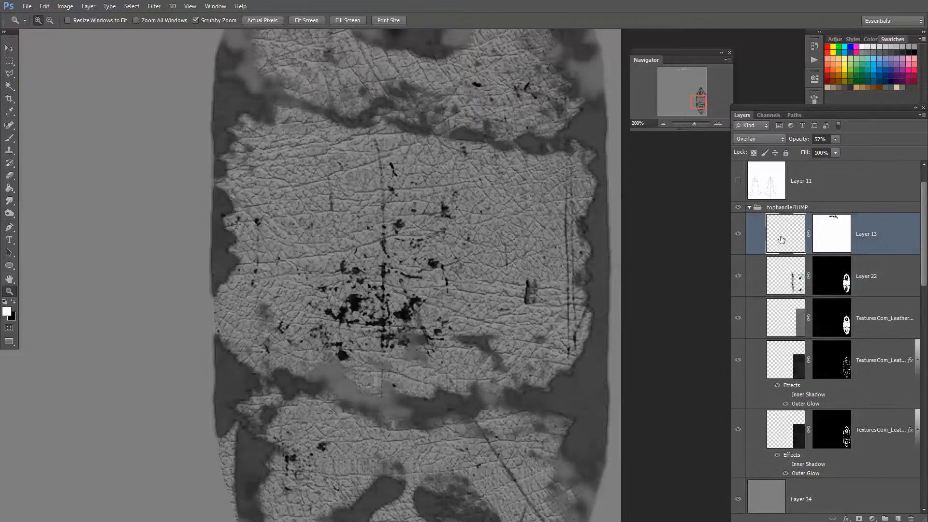
{"action": "key", "text": "Delete"}
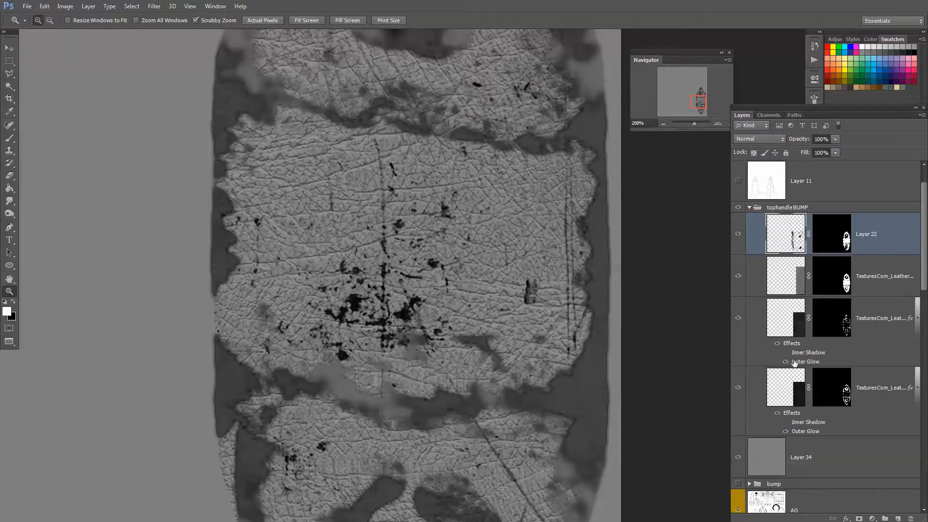
Step: Select Layer 22 in the tophandle BUMP group and compare the leather with the layer hidden and shown
{"action": "left_click", "coordinate": [794, 379], "text": "shift"}
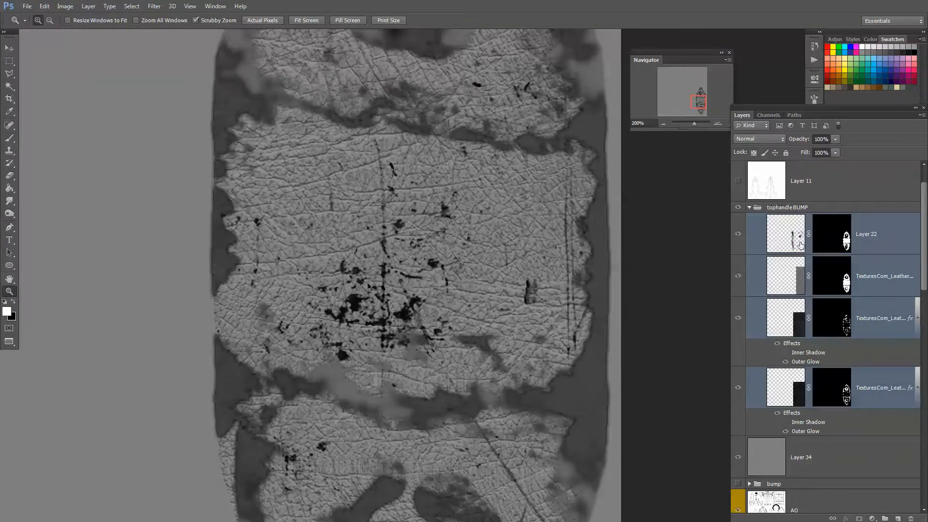
{"action": "left_click", "coordinate": [792, 229]}
{"action": "left_click", "coordinate": [738, 235]}
{"action": "left_click", "coordinate": [737, 234]}
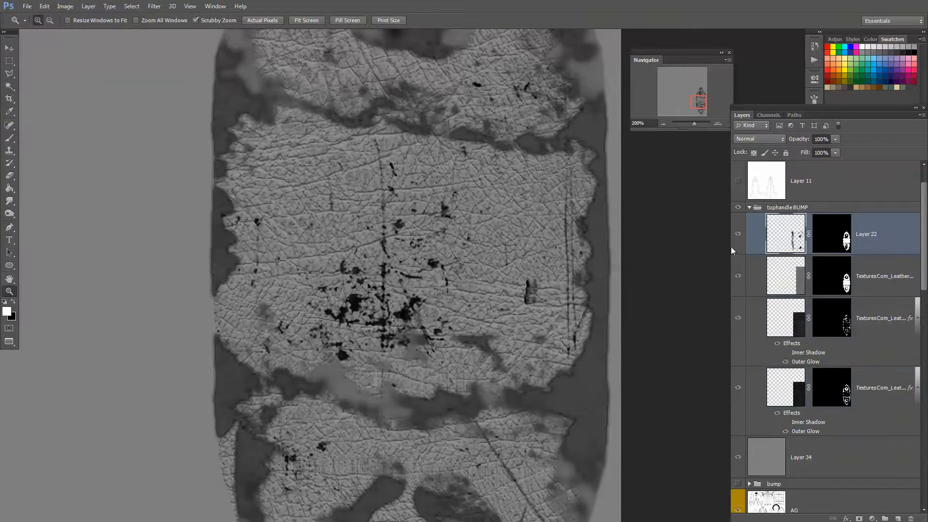
Step: Export the bump map as a Targa at 24 bits/pixel, overwriting the first existing dagger image in the images folder
{"action": "key", "text": "ctrl+shift+s"}
{"action": "key", "text": "Tab"}
{"action": "key", "text": "t"}
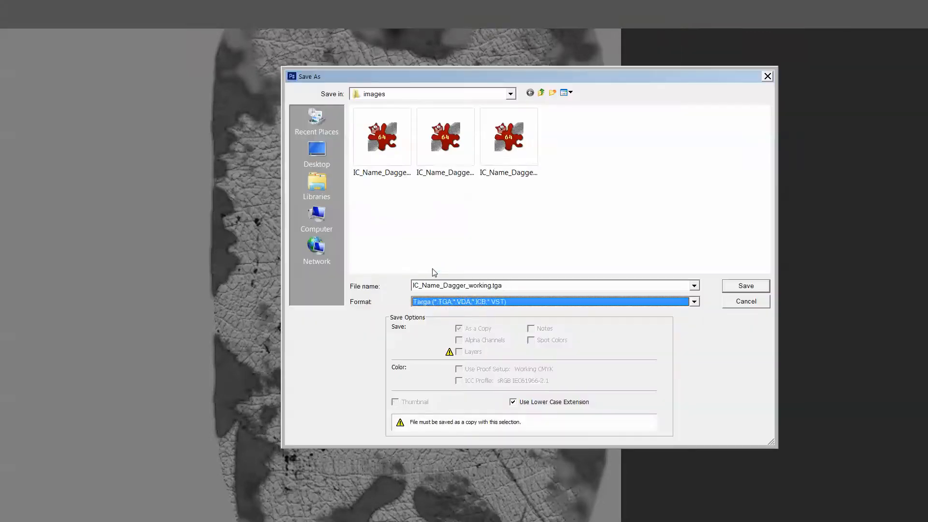
{"action": "double_click", "coordinate": [386, 157]}
{"action": "left_click", "coordinate": [407, 209]}
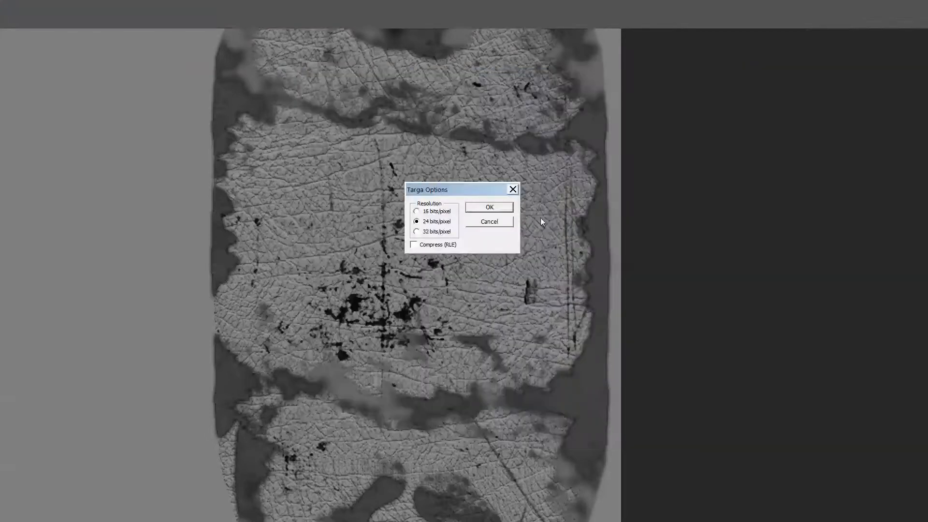
{"action": "left_click", "coordinate": [487, 210]}
Step: Switch to Maya and open the bump mapping node of the Dagger_blinn_01 material on the triangular guard piece
{"action": "key", "text": "alt+Tab"}
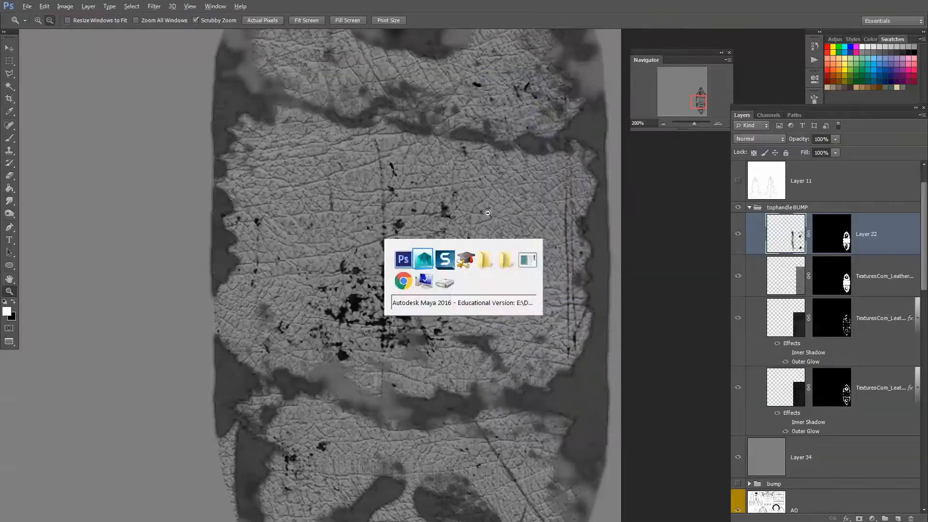
{"action": "key", "text": "alt+Tab"}
{"action": "key", "text": "alt+Tab"}
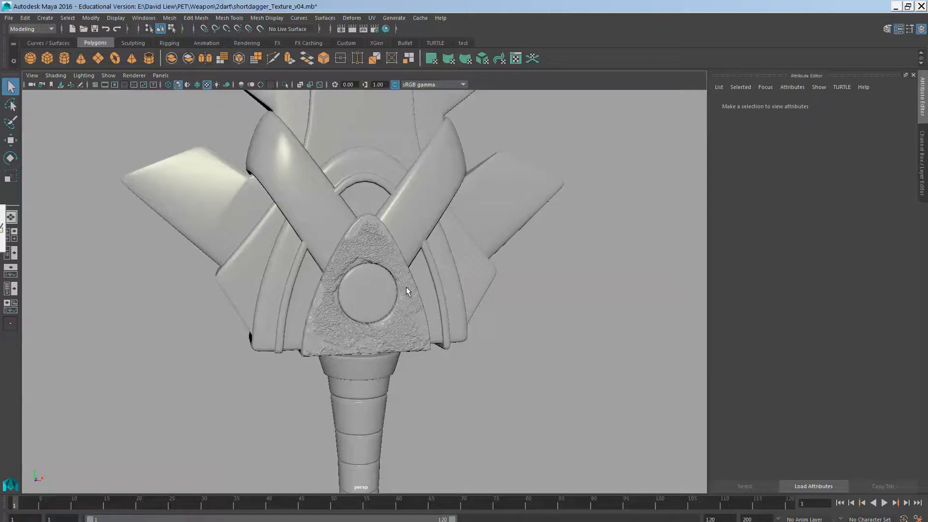
{"action": "left_click", "coordinate": [406, 288]}
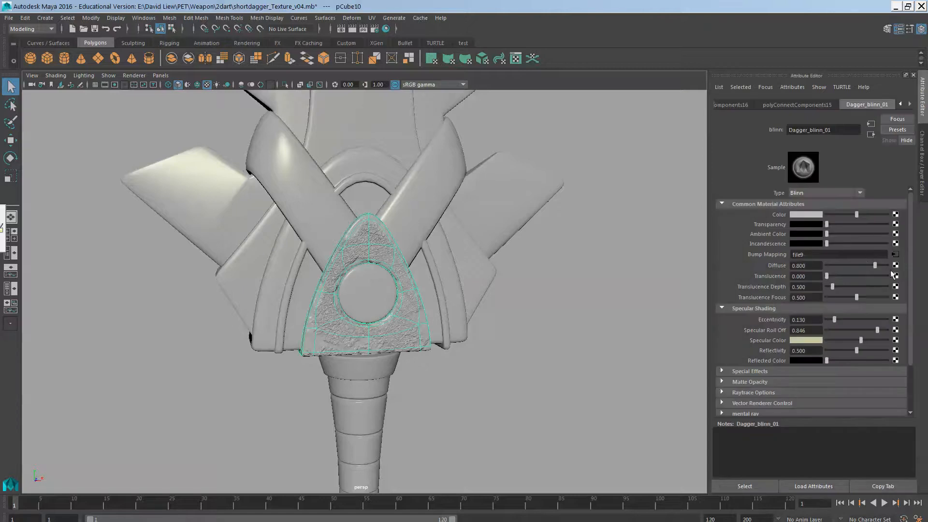
{"action": "left_click", "coordinate": [895, 255]}
{"action": "left_click", "coordinate": [572, 301]}
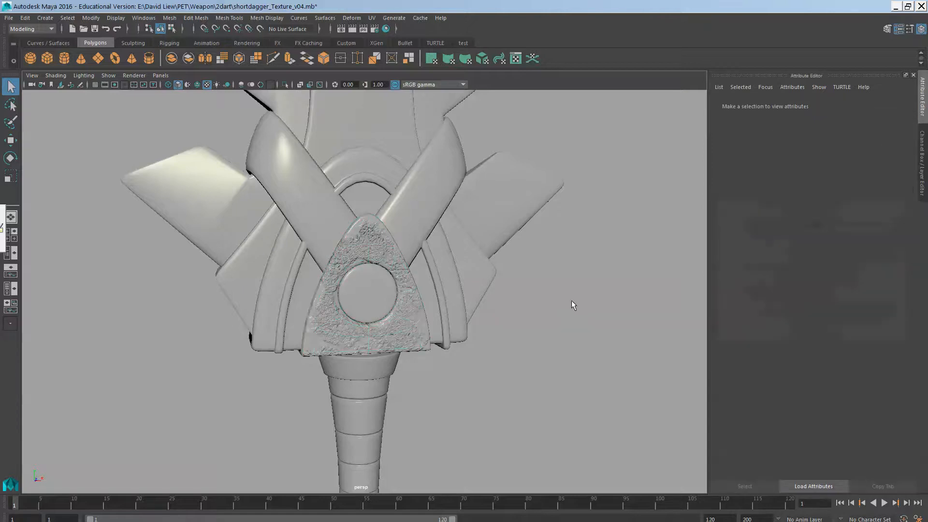
Step: Examine the leather bump on the triangular guard piece up close and against the whole dagger
{"action": "scroll", "coordinate": [536, 323], "scroll_direction": "up", "scroll_amount": 5}
{"action": "left_click_drag", "start_coordinate": [531, 326], "coordinate": [464, 290]}
{"action": "left_click", "coordinate": [437, 322]}
{"action": "left_click", "coordinate": [556, 330]}
{"action": "left_click_drag", "start_coordinate": [309, 295], "coordinate": [425, 301]}
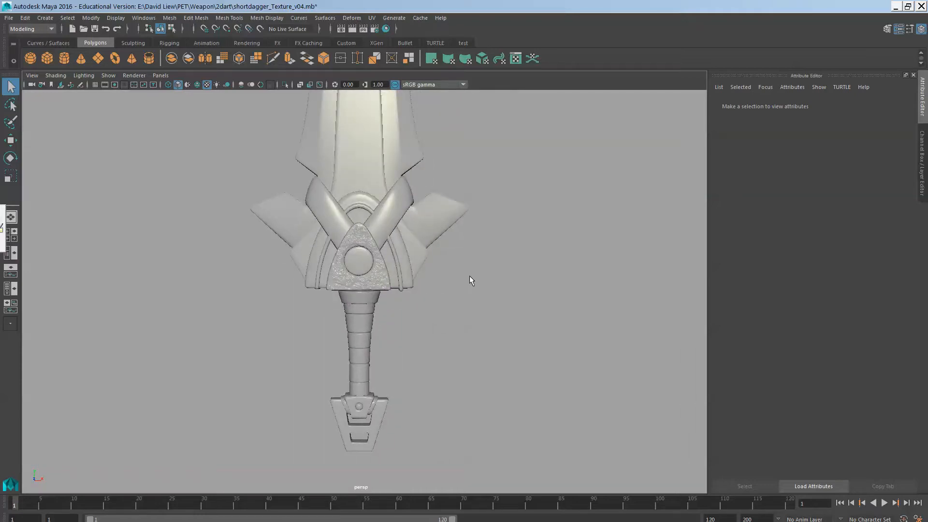
{"action": "left_click_drag", "start_coordinate": [469, 276], "coordinate": [489, 323]}
Step: Return to Photoshop and check the full leather handle shape within the whole bump map
{"action": "key", "text": "alt+Tab"}
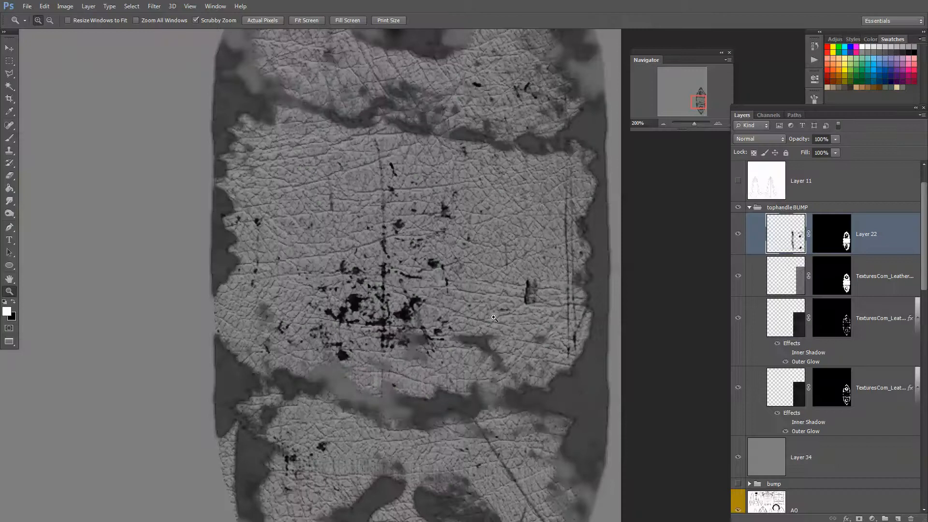
{"action": "left_click", "coordinate": [519, 280], "text": "alt"}
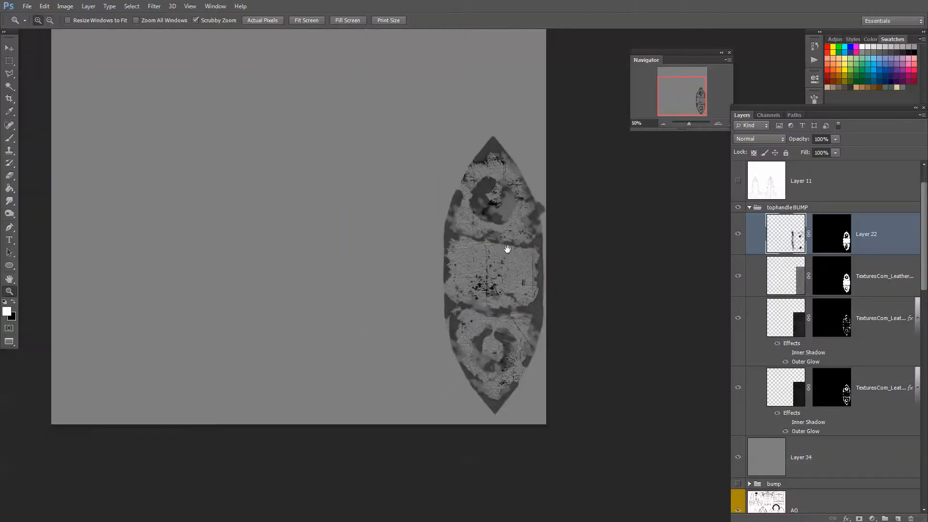
{"action": "left_click_drag", "start_coordinate": [506, 249], "coordinate": [557, 332]}
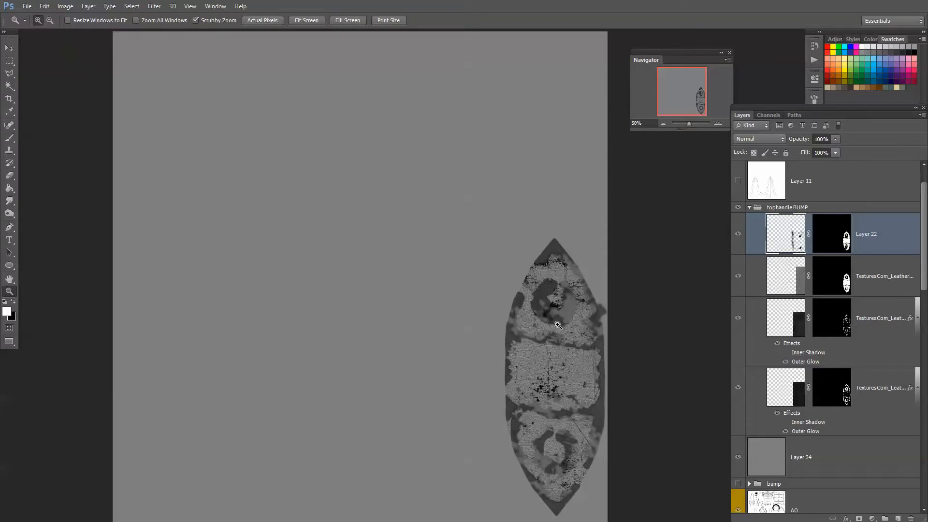
{"action": "left_click_drag", "start_coordinate": [618, 290], "coordinate": [632, 306]}
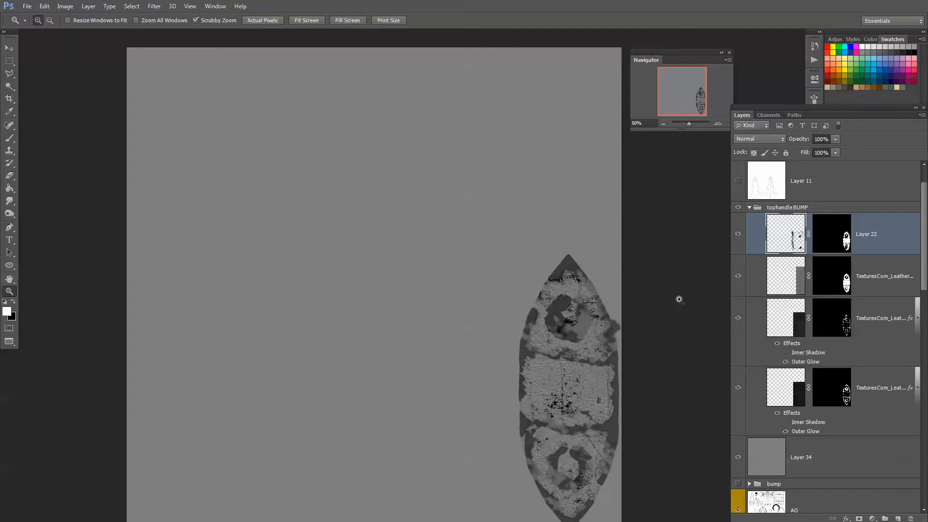
Step: Bring up the Windows Start menu
{"action": "key", "text": "super"}
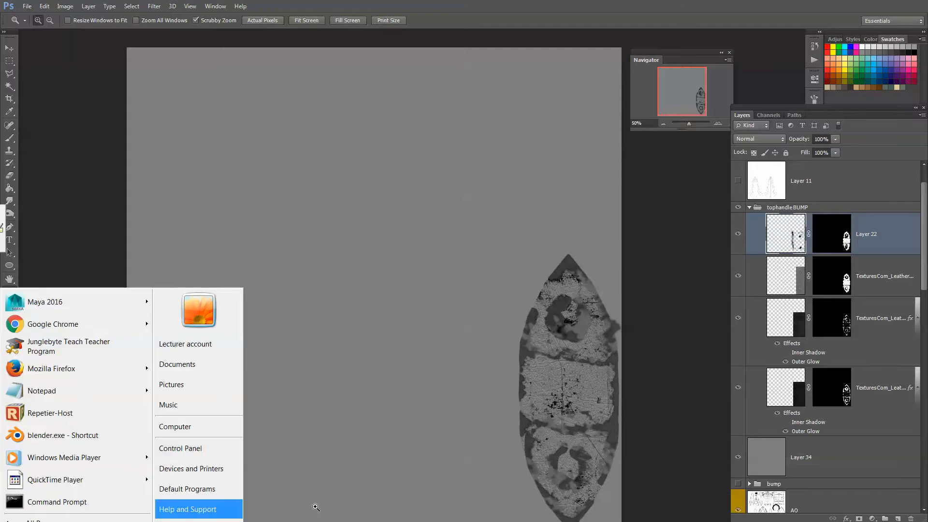